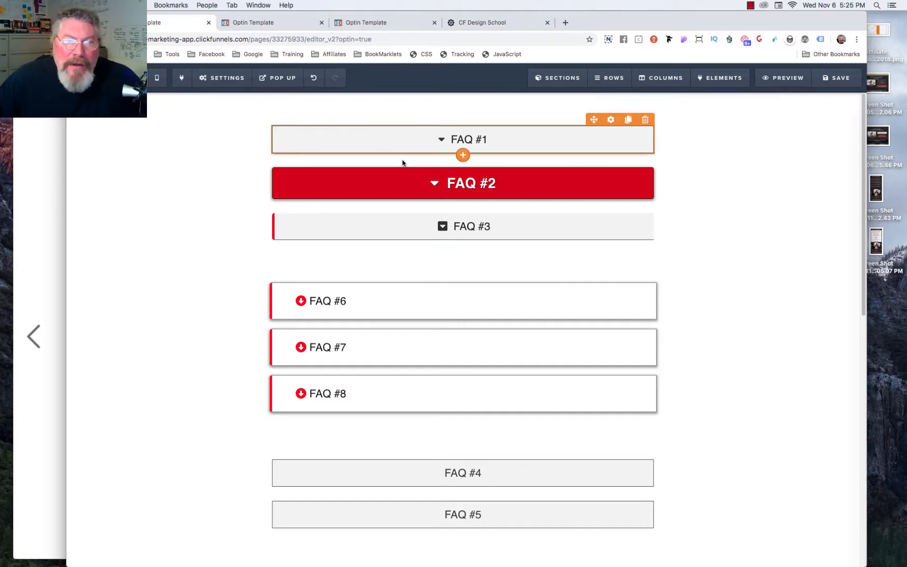
Step: Compare the live FAQ page with the editor, and inspect FAQ #1's icon picker setting and the link on its text
click(277, 25)
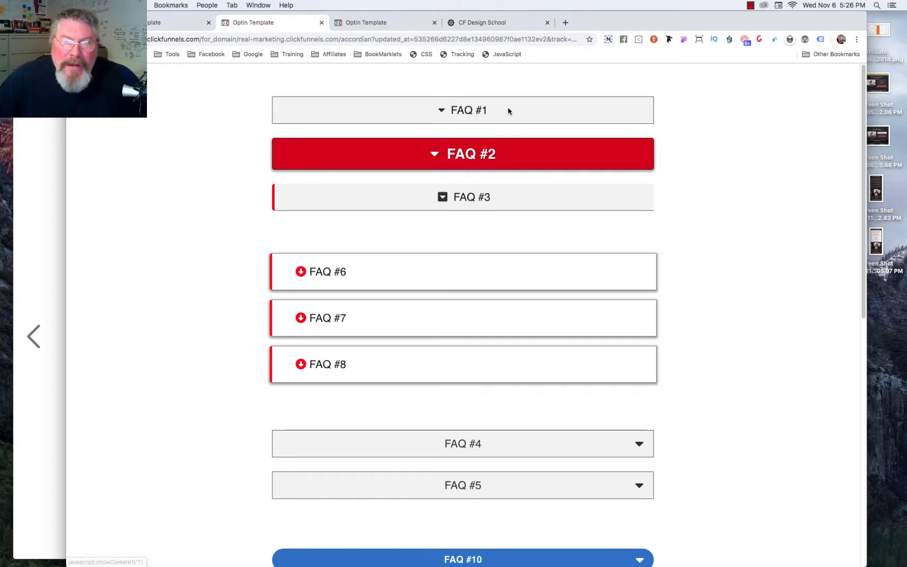
click(164, 23)
click(517, 139)
click(516, 138)
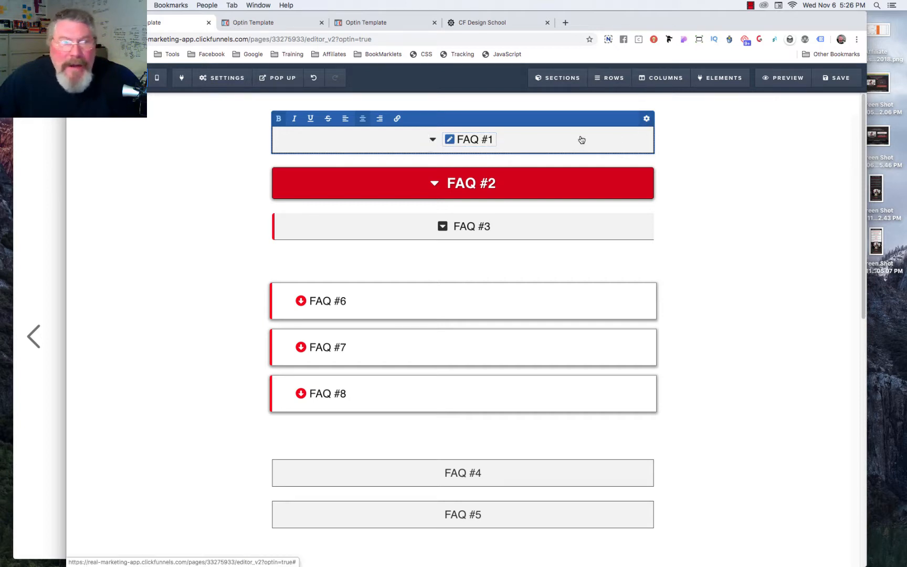
click(646, 119)
click(828, 129)
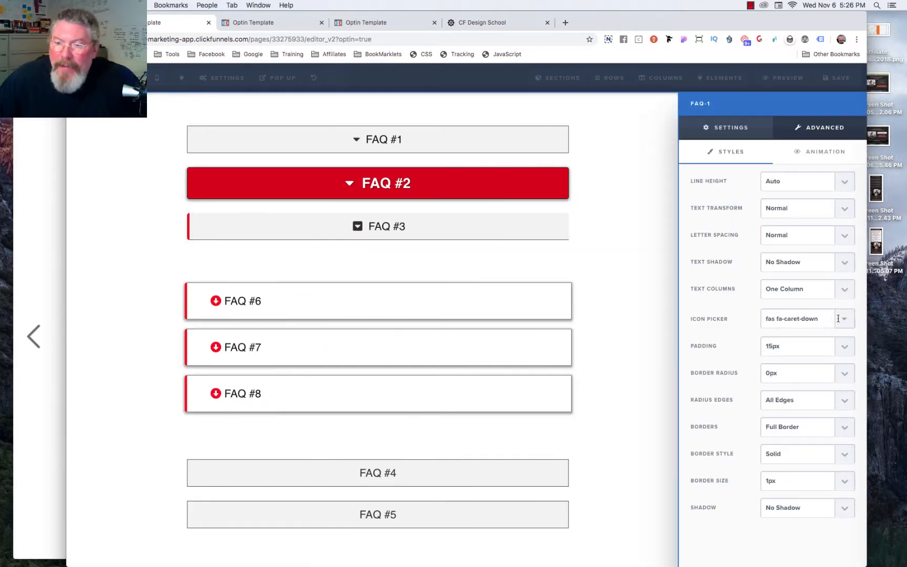
click(732, 324)
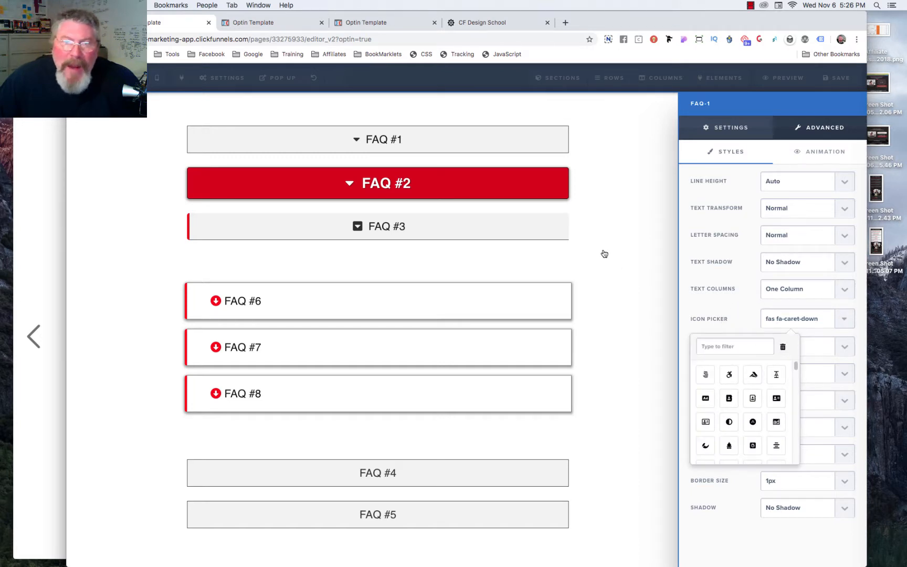
click(401, 131)
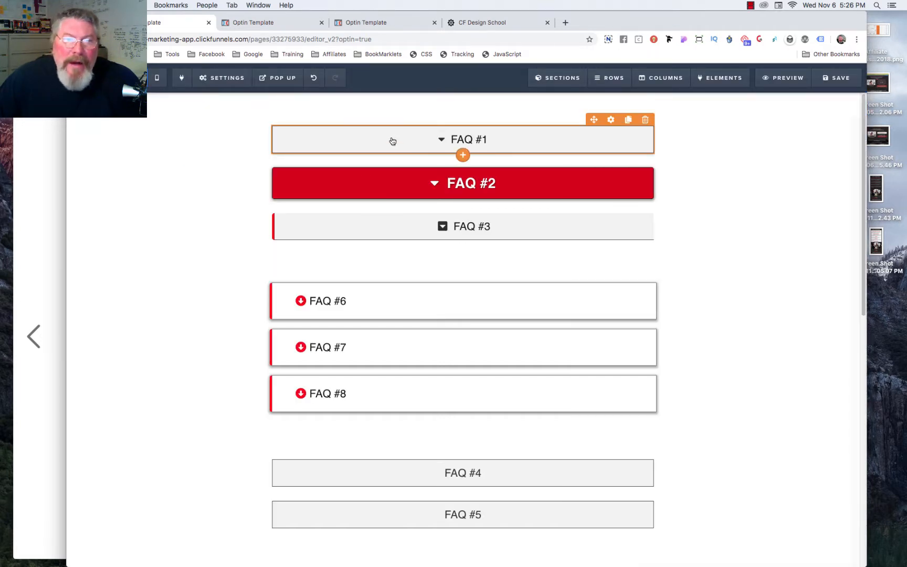
click(460, 142)
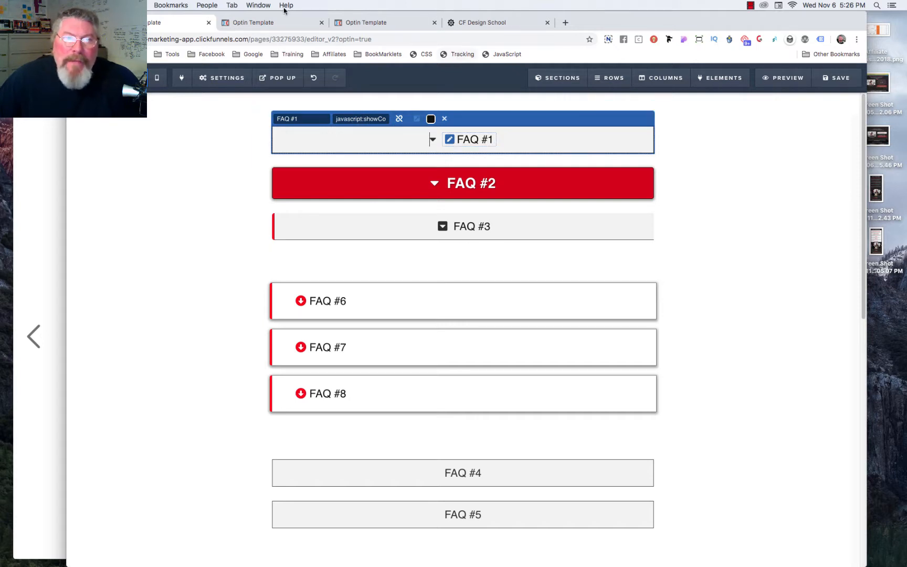
Step: Test expanding and collapsing FAQ #1 and FAQ #2 on the live page
click(264, 25)
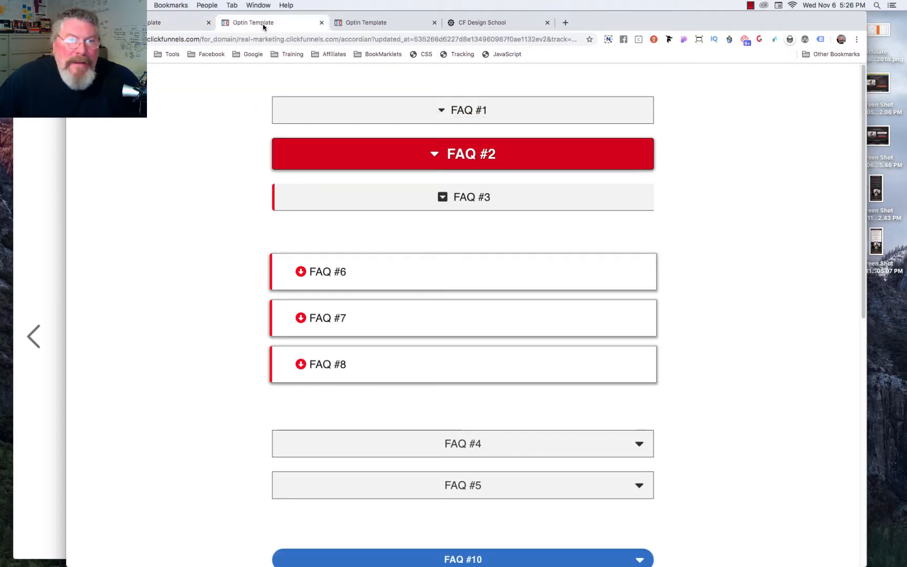
click(466, 112)
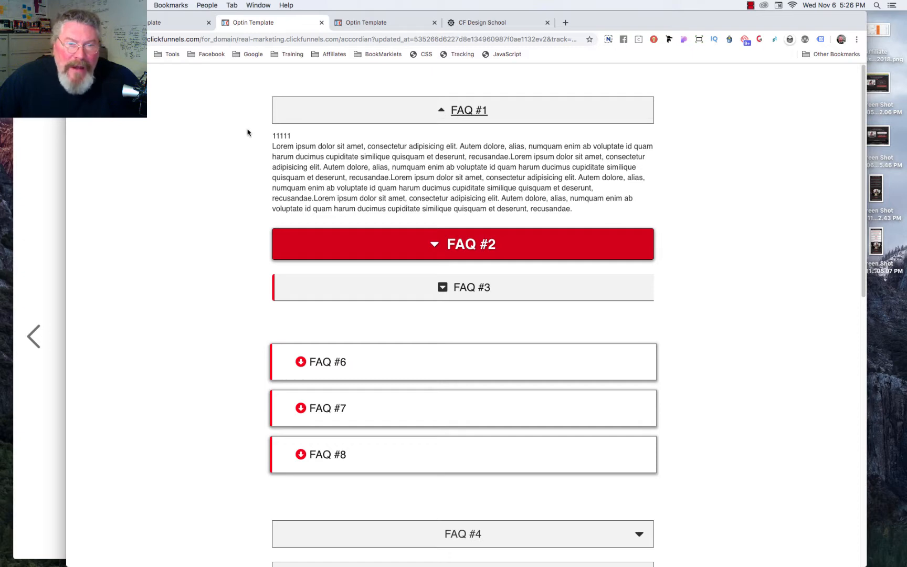
click(469, 113)
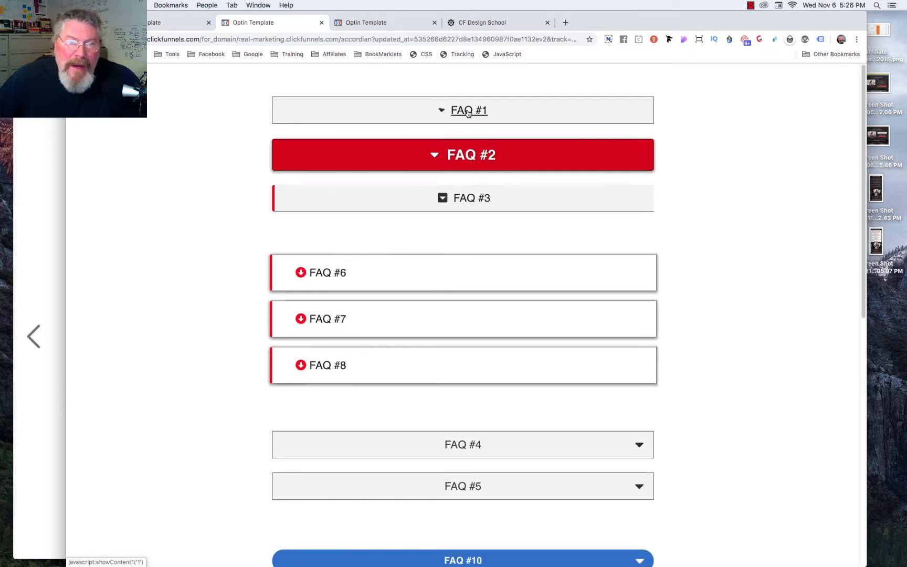
click(468, 113)
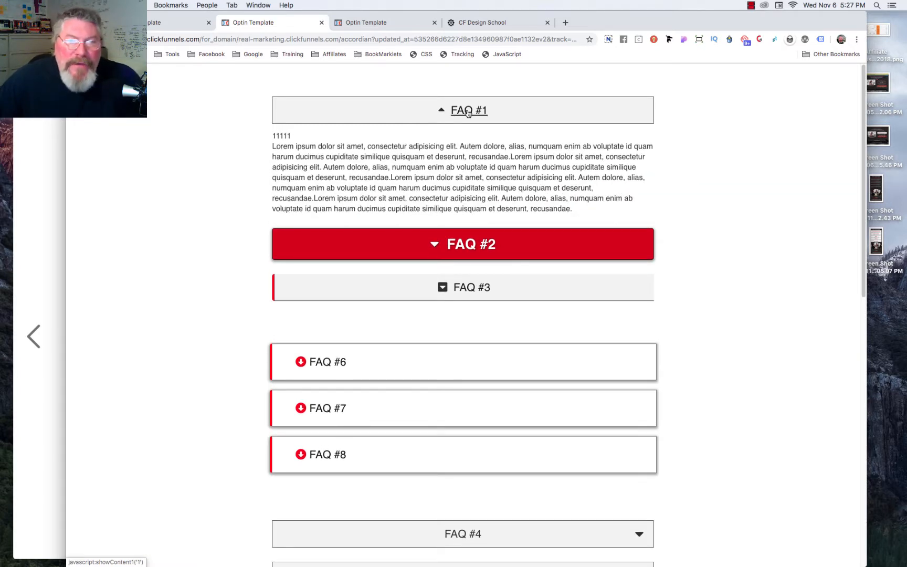
click(468, 112)
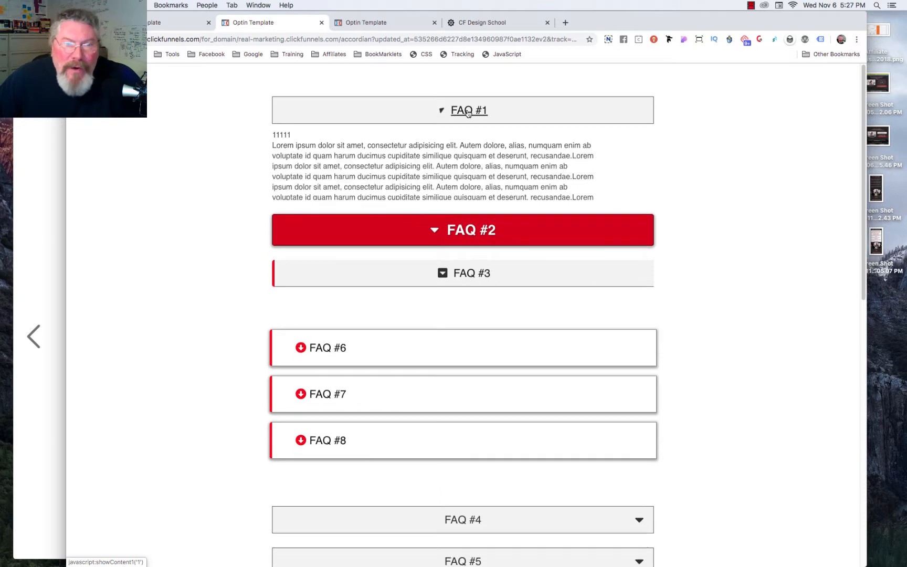
click(467, 156)
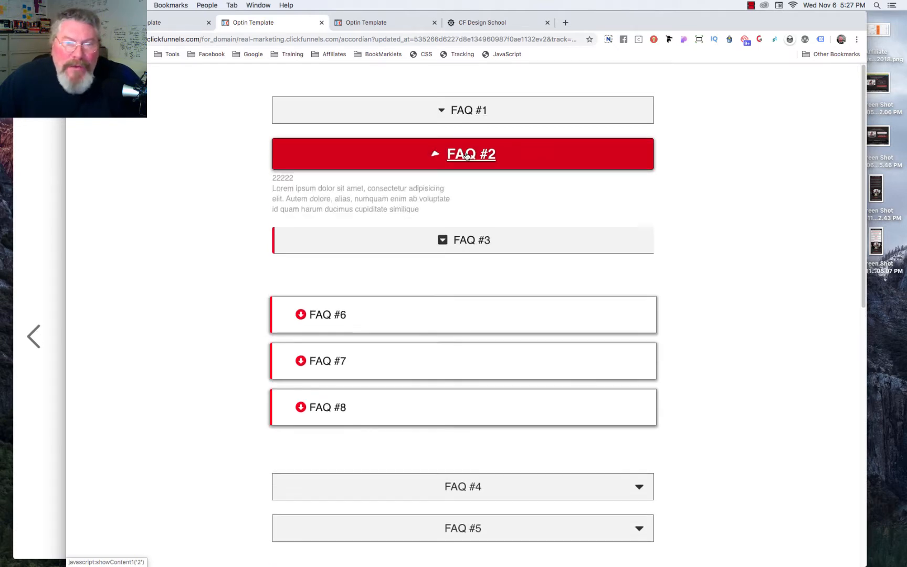
click(466, 156)
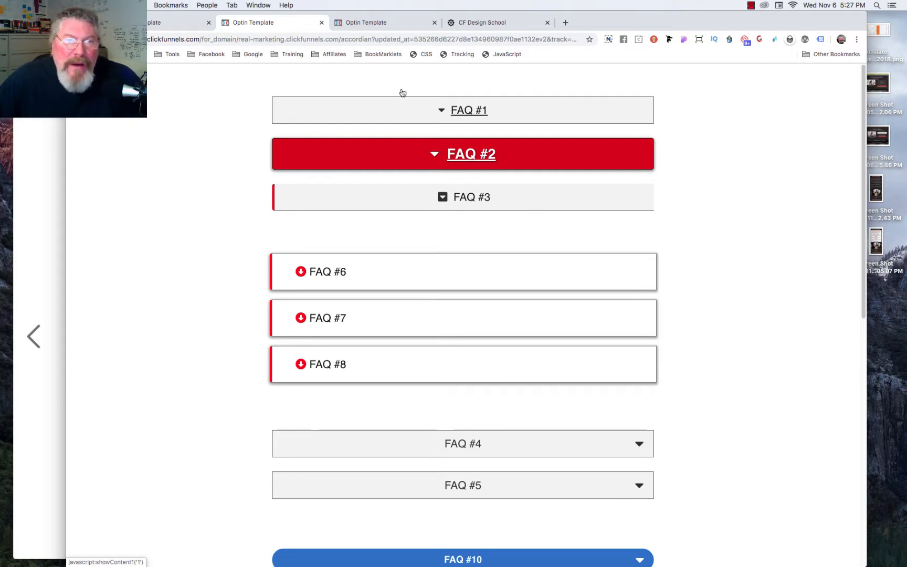
Step: Return to the editor and examine the full JavaScript call in FAQ #1's text link
click(163, 23)
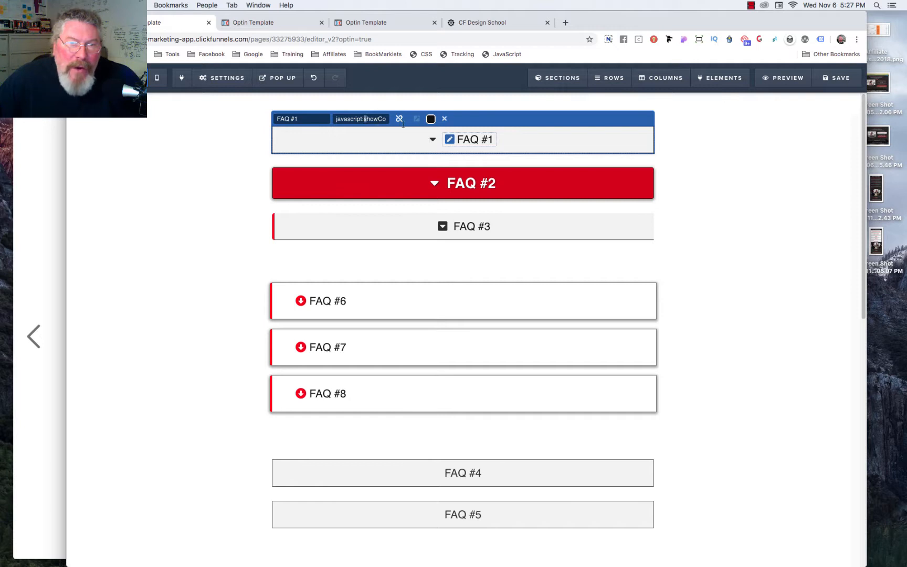
triple_click(364, 119)
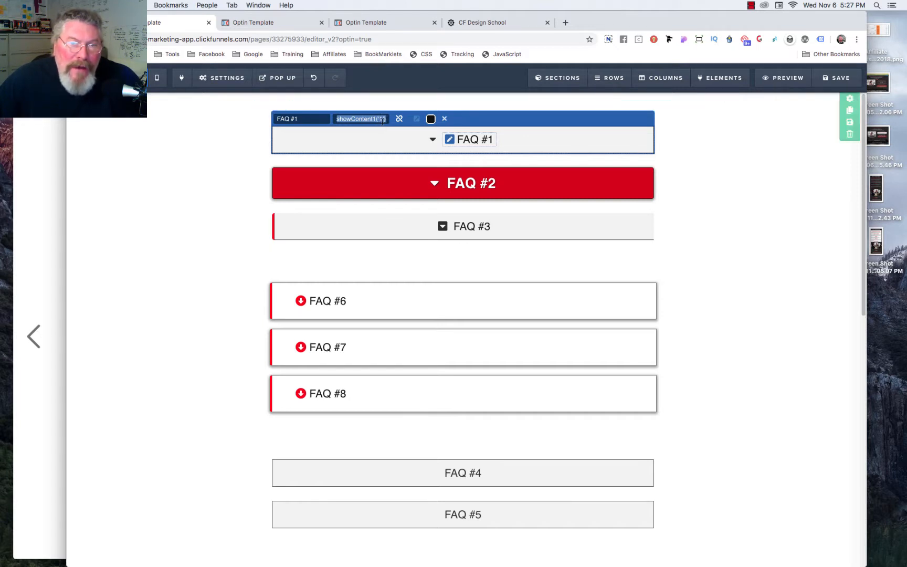
click(382, 119)
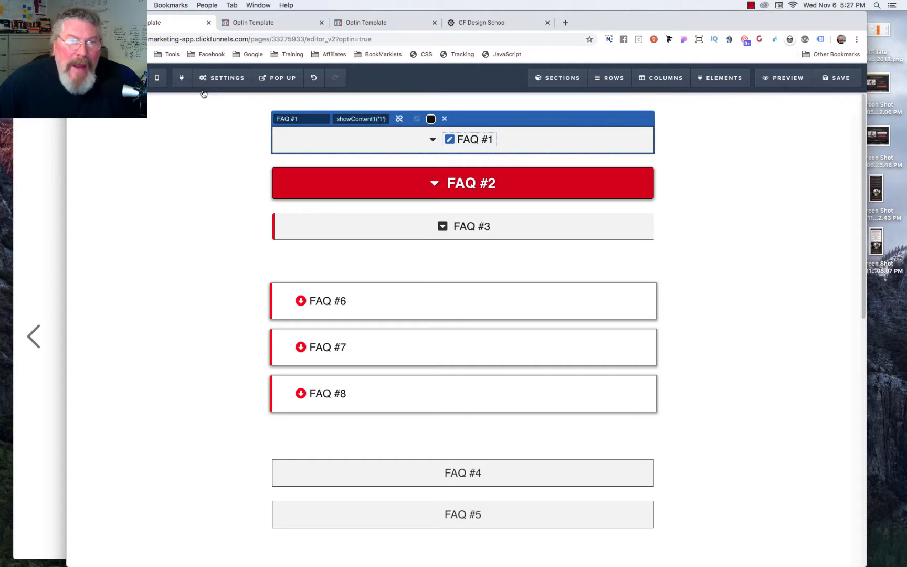
Step: Open the page's footer tracking code and examine the showContent1 function and its faq1 parameter
click(461, 55)
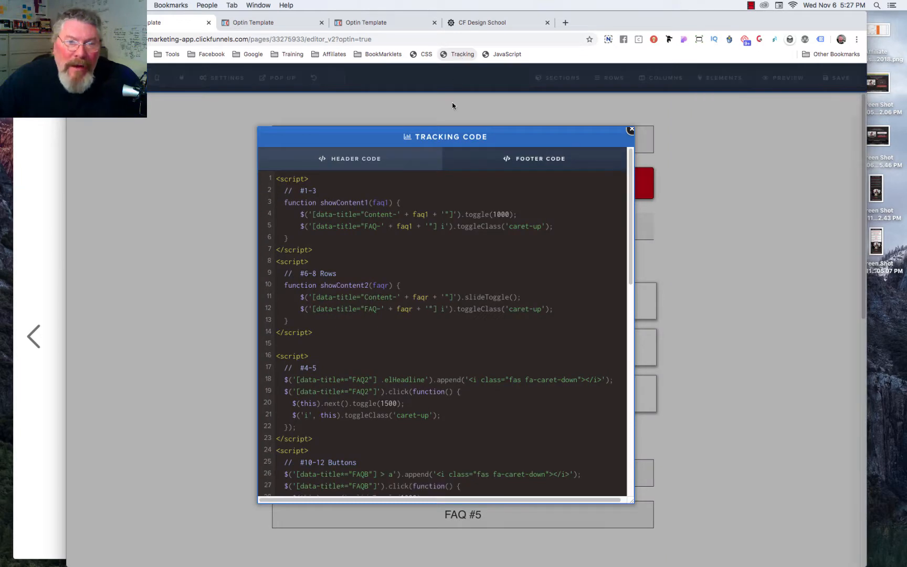
drag(284, 202, 389, 202)
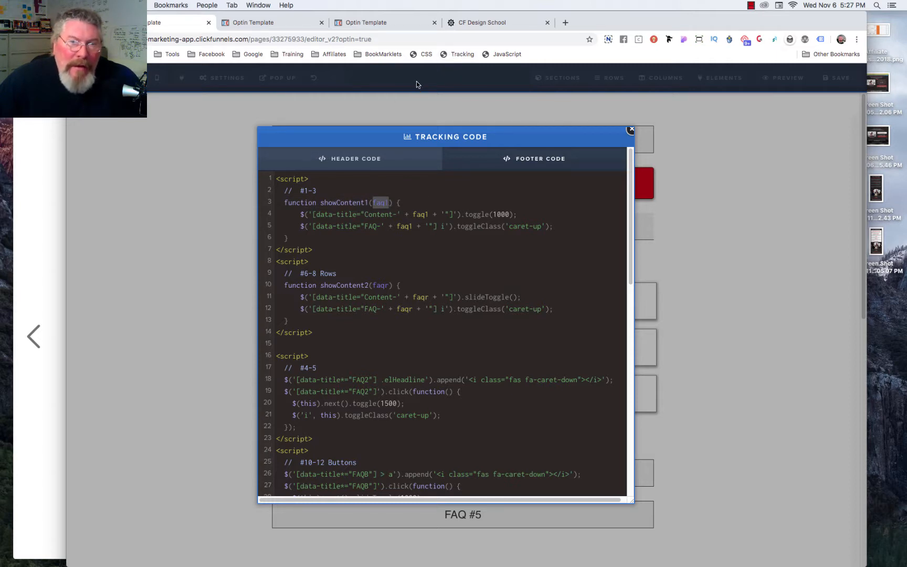
click(384, 203)
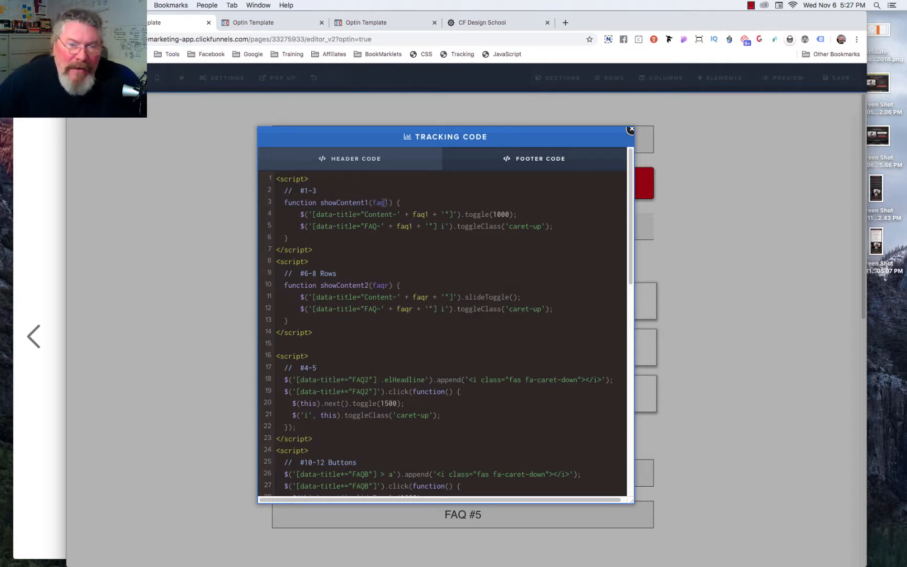
drag(389, 203, 373, 203)
click(390, 182)
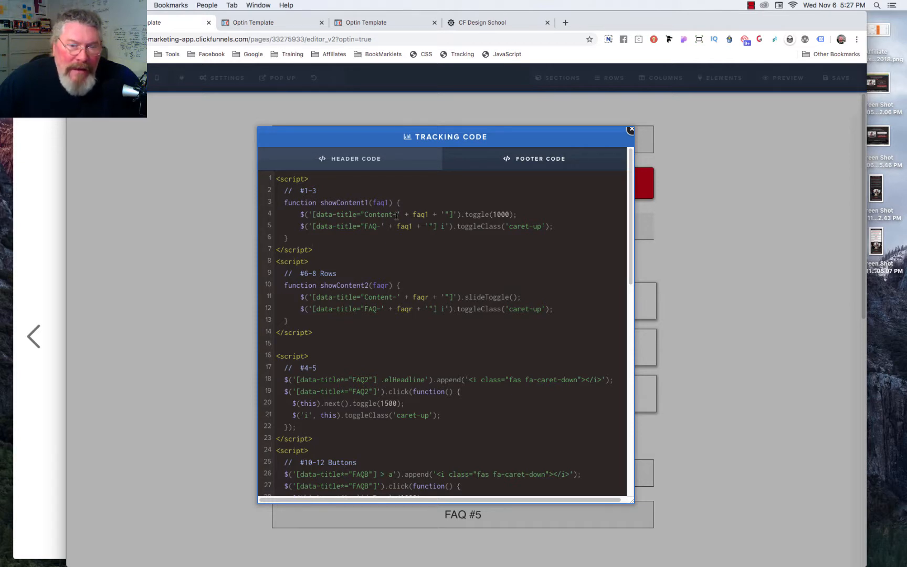
Step: Close the tracking code and make the hidden CONTENT-1 element visible through the page's element manager
click(716, 198)
click(720, 77)
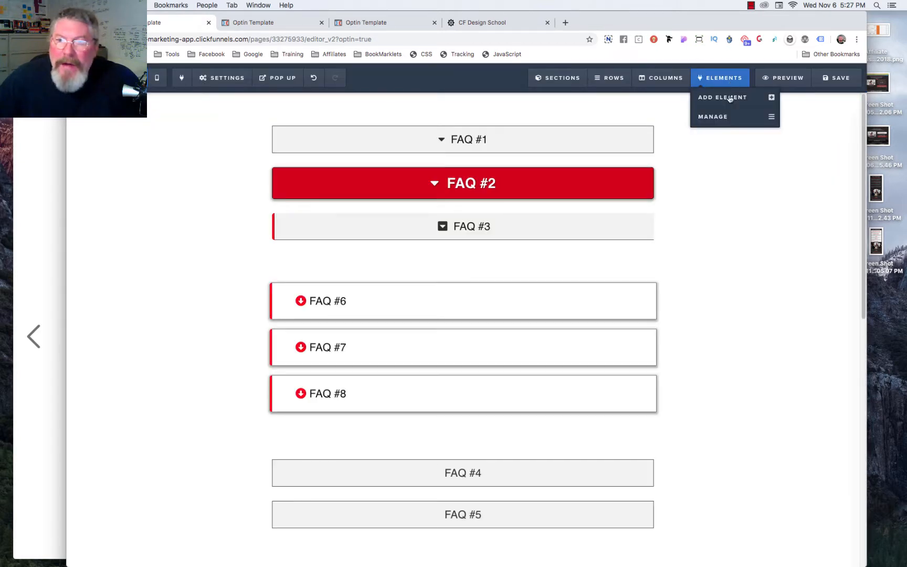
click(719, 119)
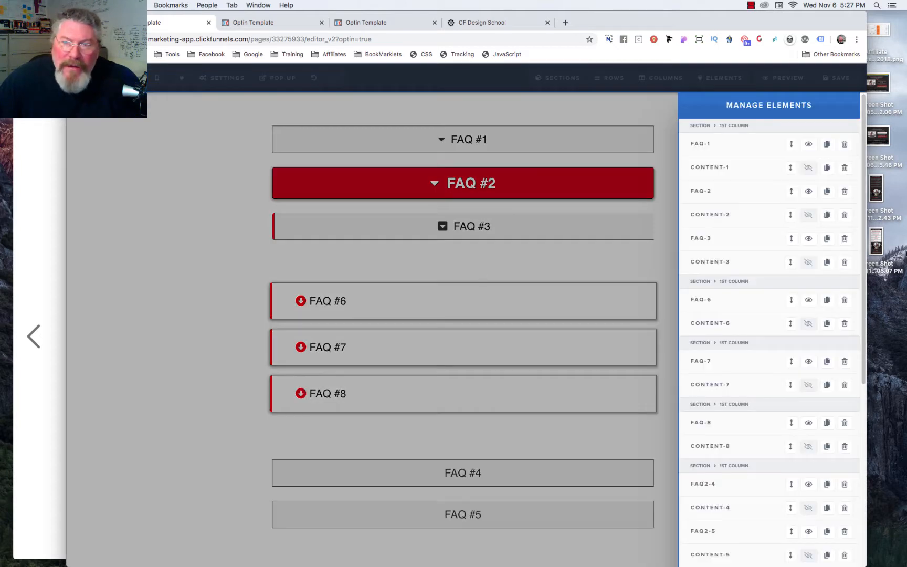
click(809, 169)
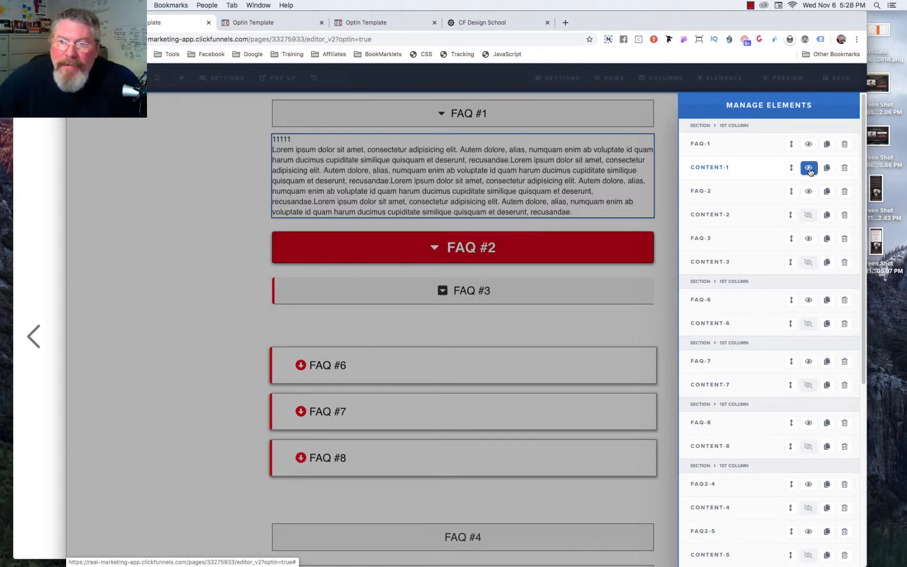
click(727, 174)
click(733, 218)
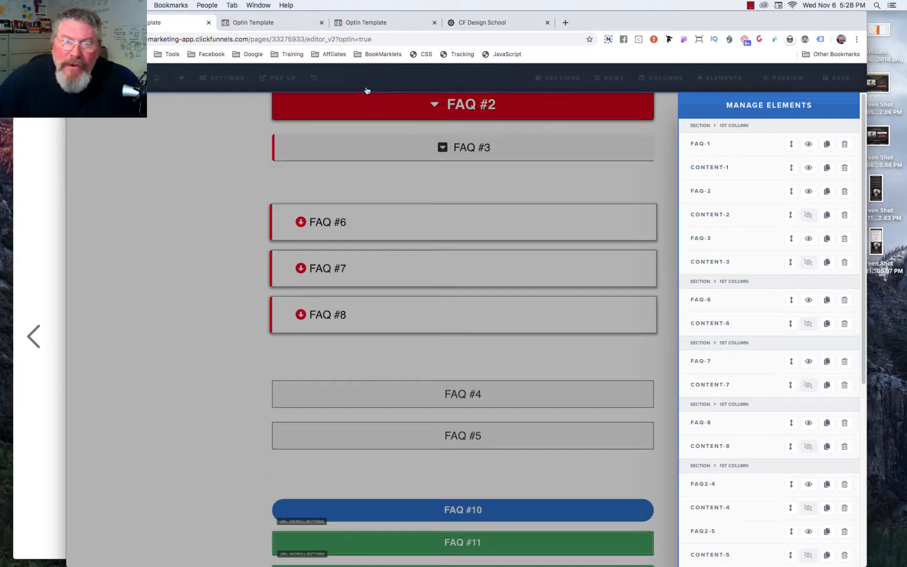
Step: Set the toggle duration in the footer code's showContent1 function to 500 and save the page
click(459, 56)
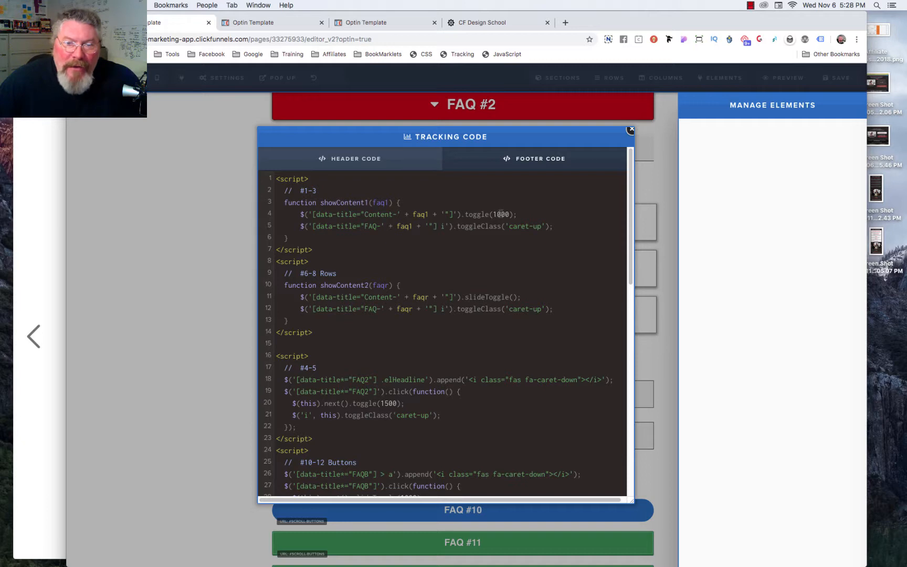
drag(498, 214, 494, 214)
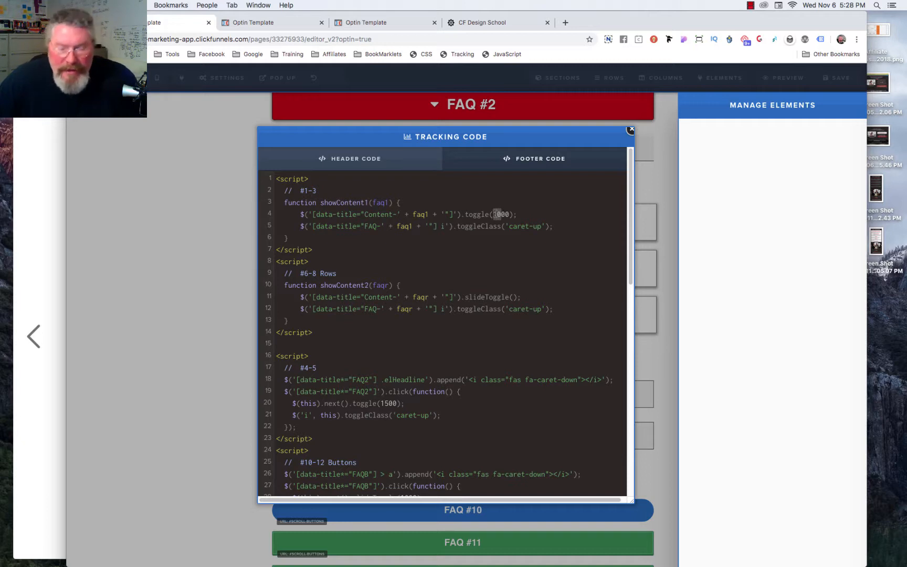
text(5)
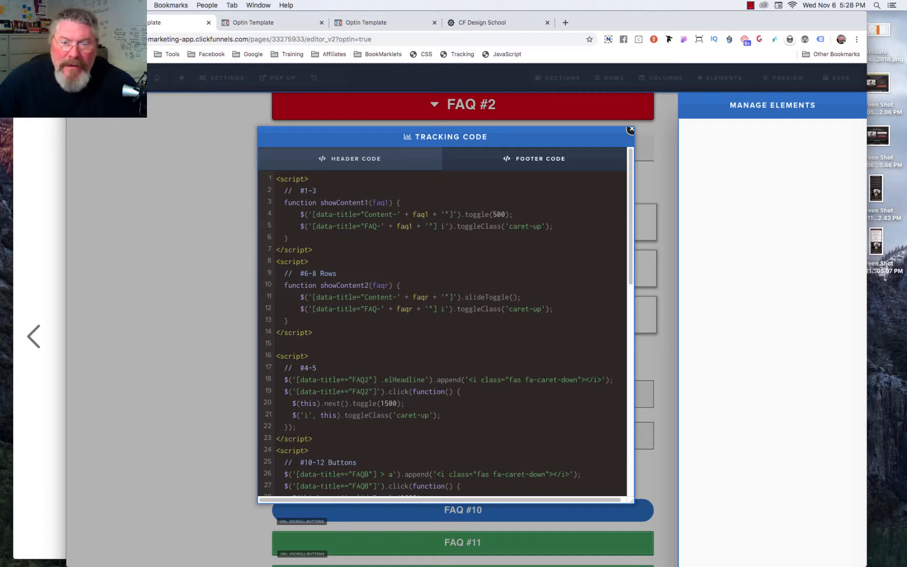
click(662, 179)
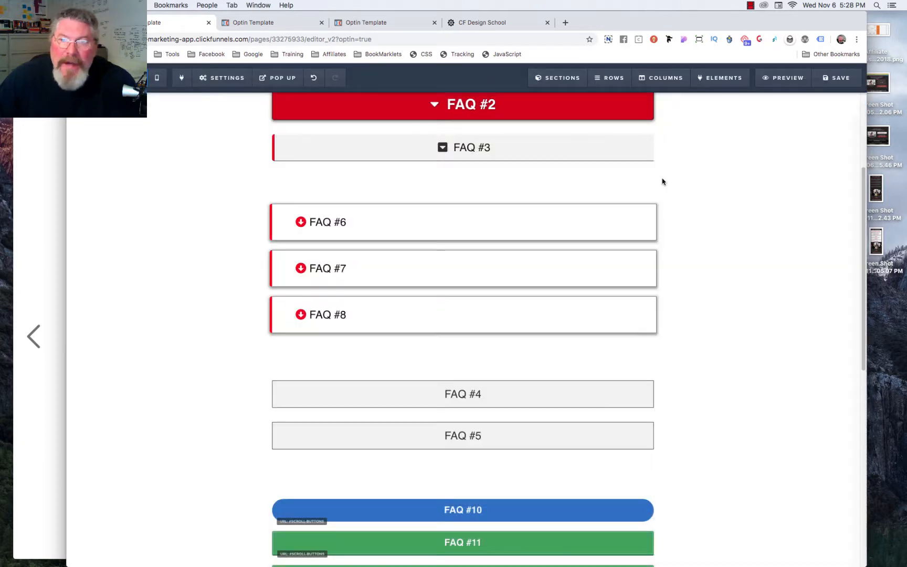
click(843, 80)
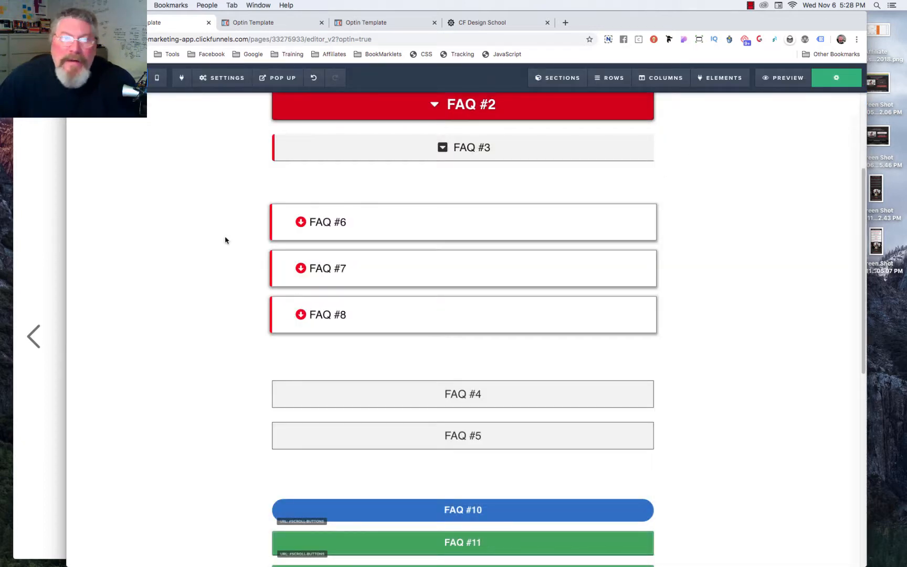
Step: Reload the live page and test toggling the FAQ #1 and FAQ #2 content at the new speed
click(244, 23)
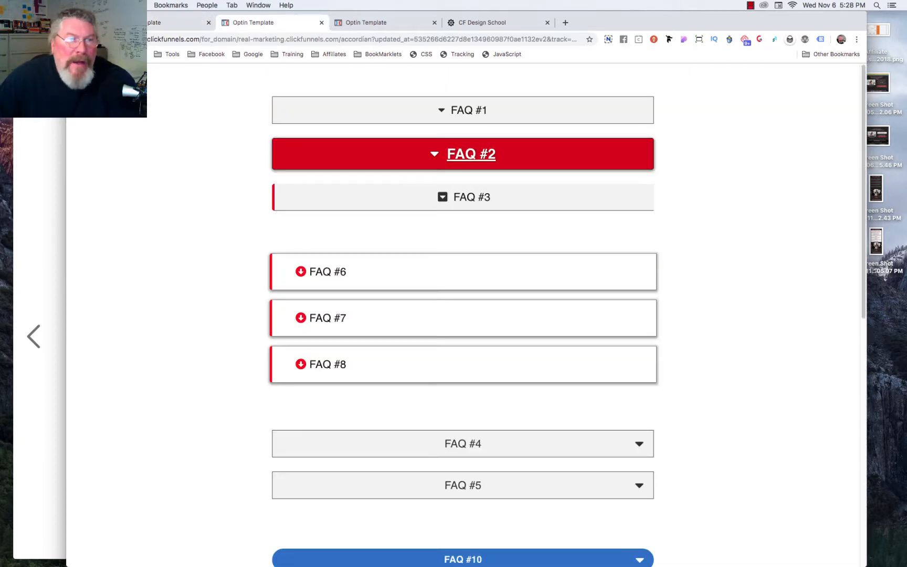
key(super+r)
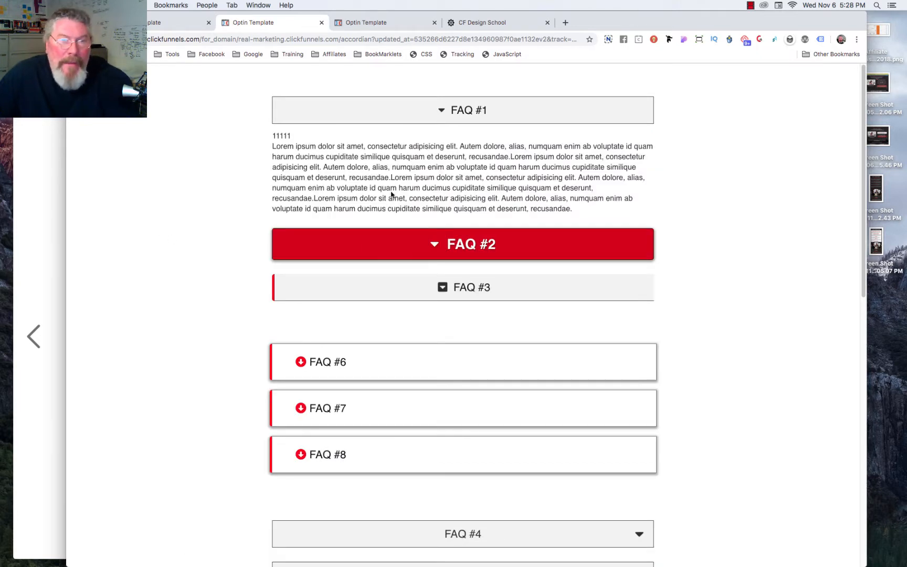
click(462, 112)
click(462, 112)
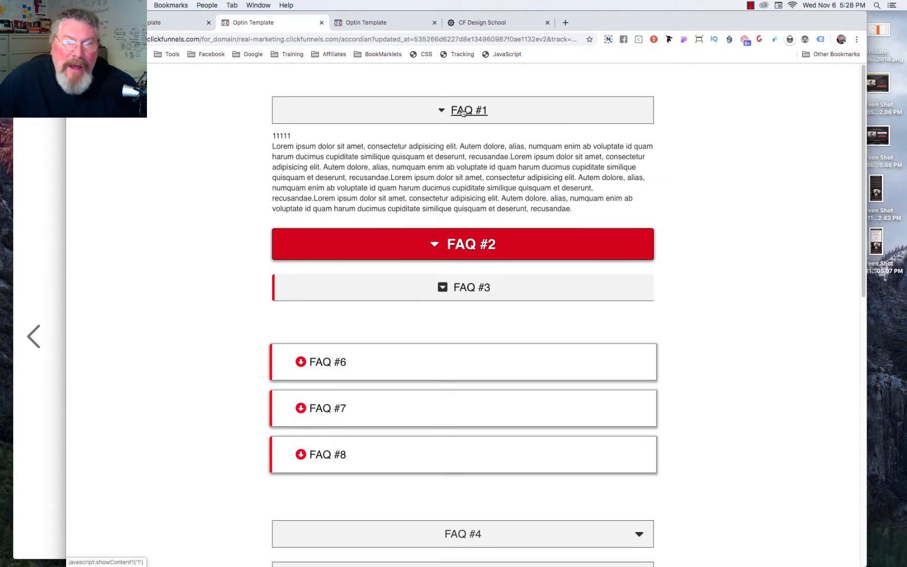
click(462, 112)
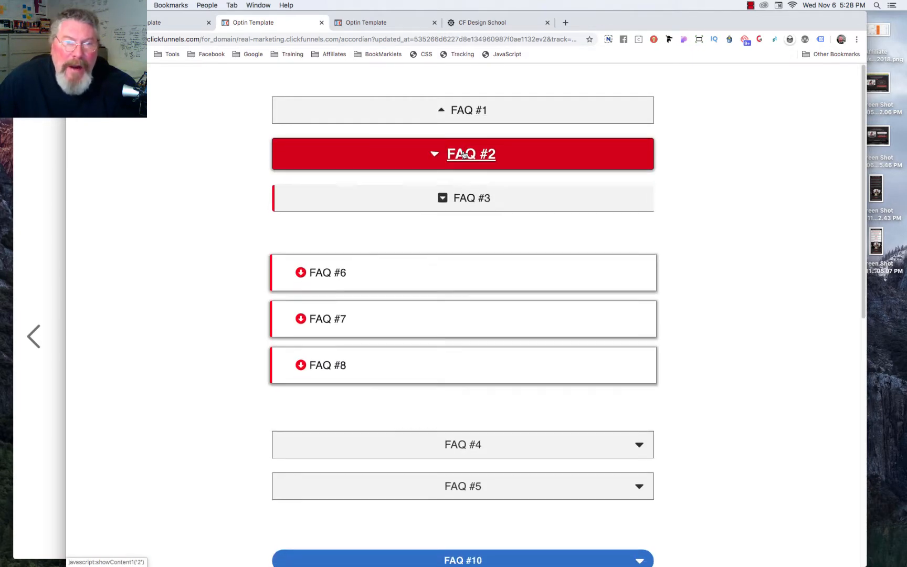
click(464, 154)
click(464, 154)
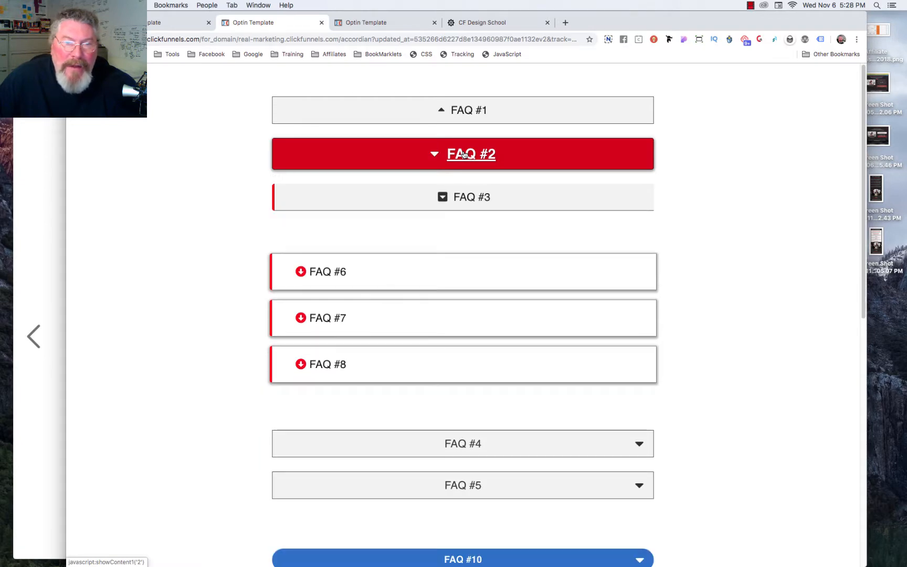
click(464, 154)
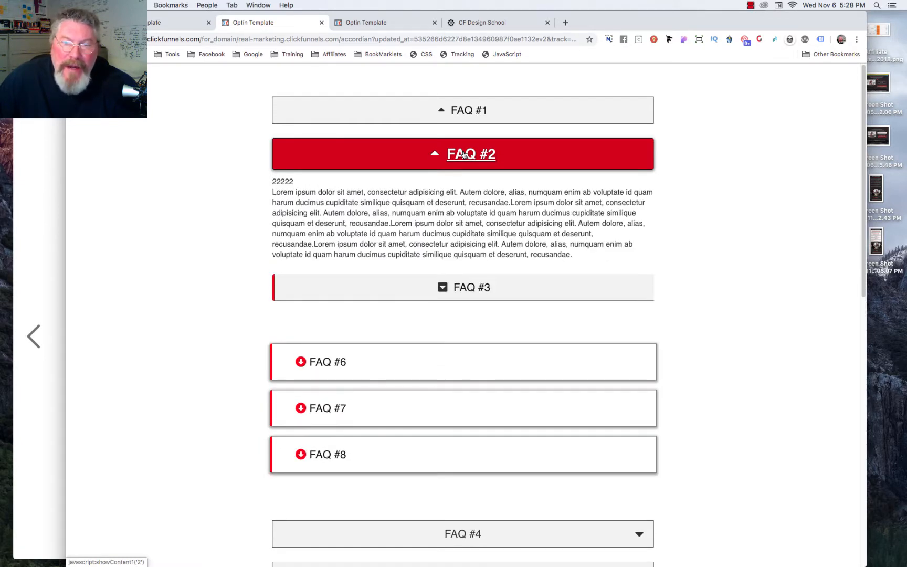
Step: Remove the toggle duration from the footer code's showContent1 function, leaving toggle(), and save the page
click(173, 23)
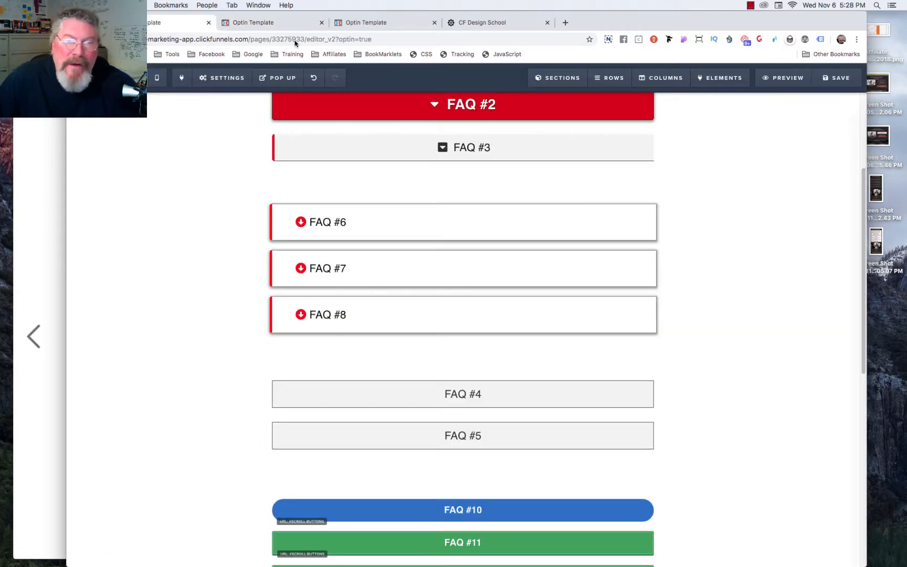
click(457, 54)
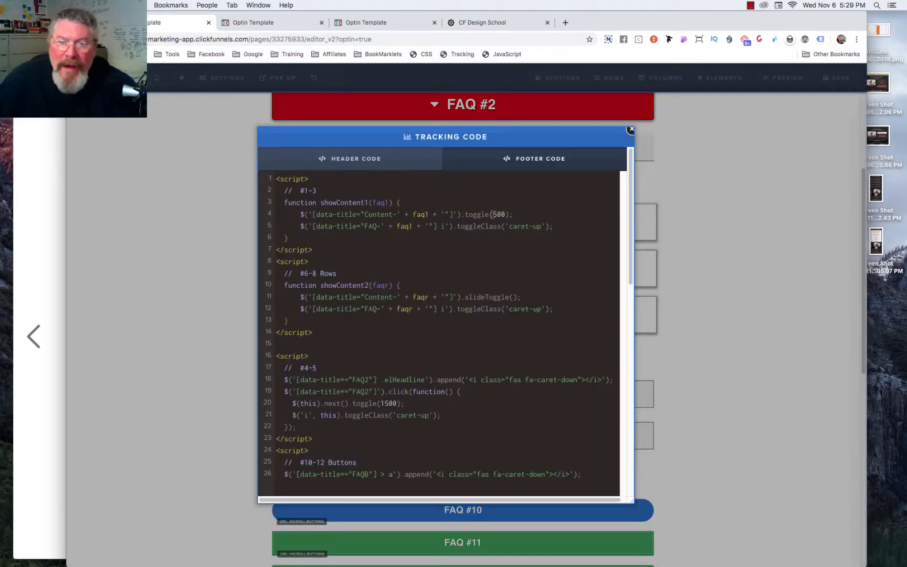
drag(492, 214, 505, 211)
key(BackSpace)
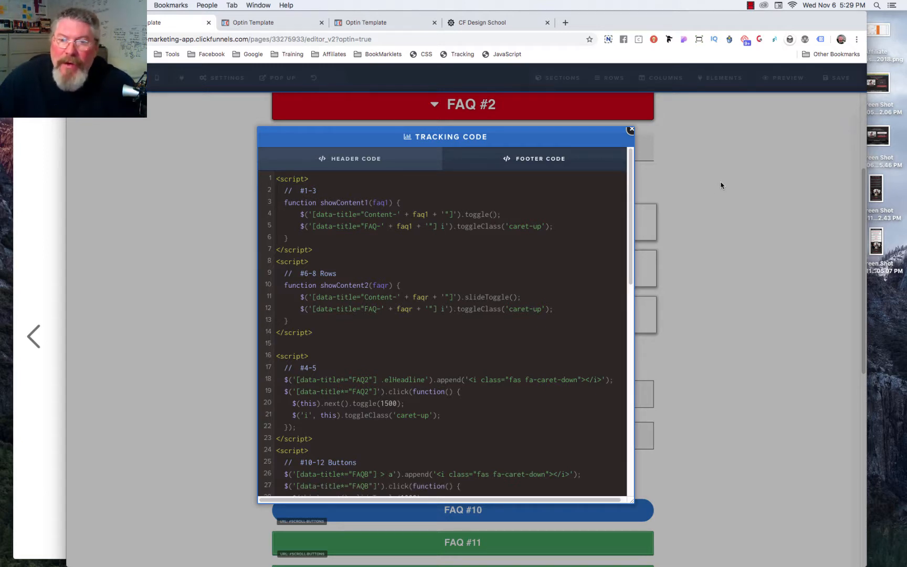
click(839, 96)
click(843, 84)
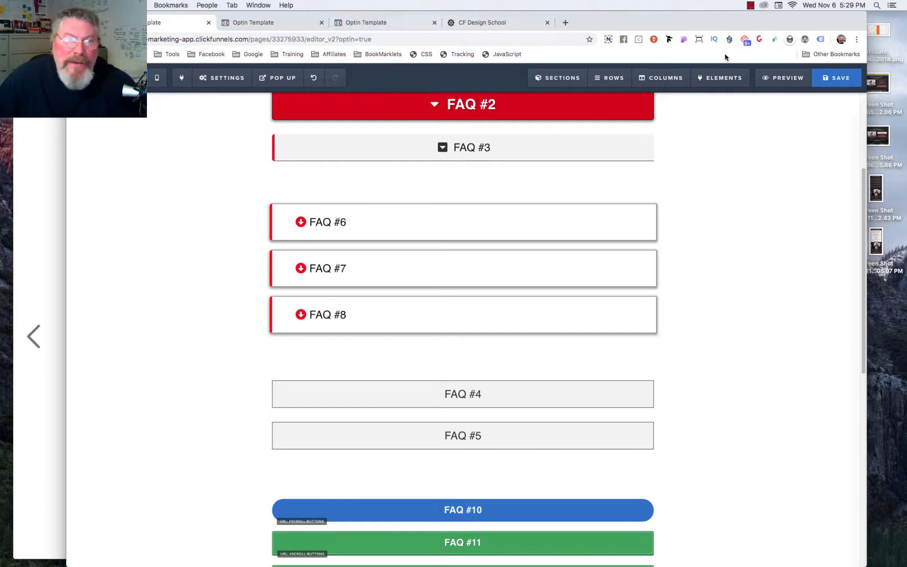
Step: Preview the page and reload the live page, toggling the FAQ #1 content repeatedly to test it without a duration
click(784, 79)
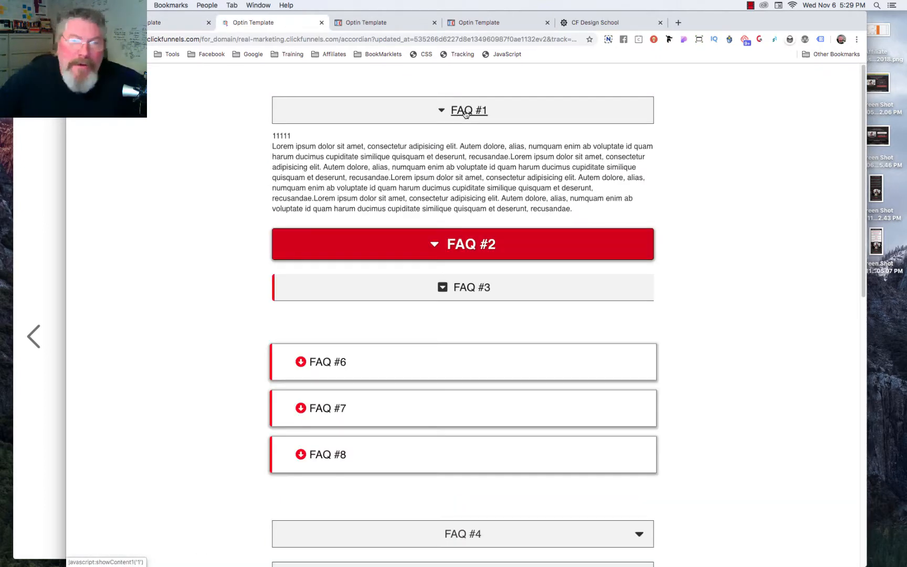
click(466, 111)
click(465, 112)
click(465, 111)
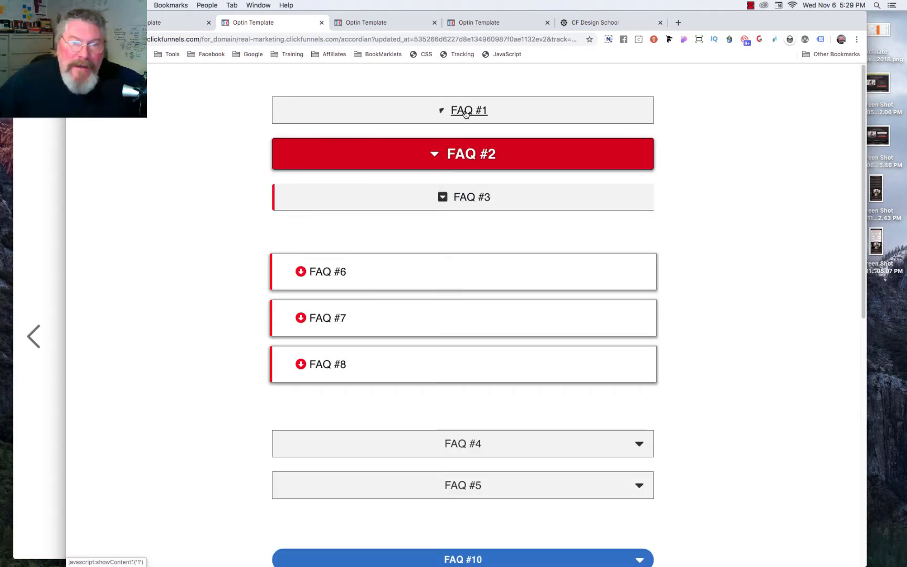
click(465, 111)
click(466, 111)
click(465, 111)
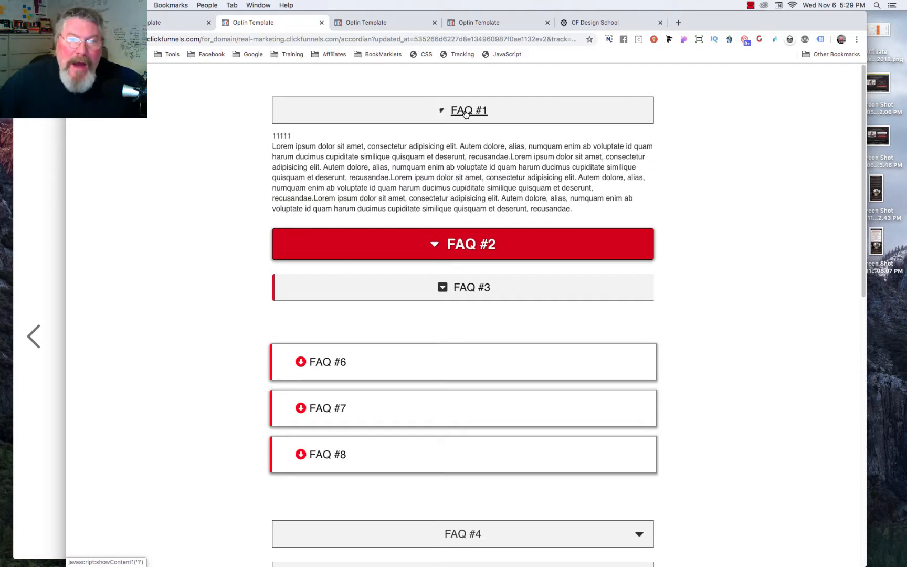
click(465, 112)
click(465, 111)
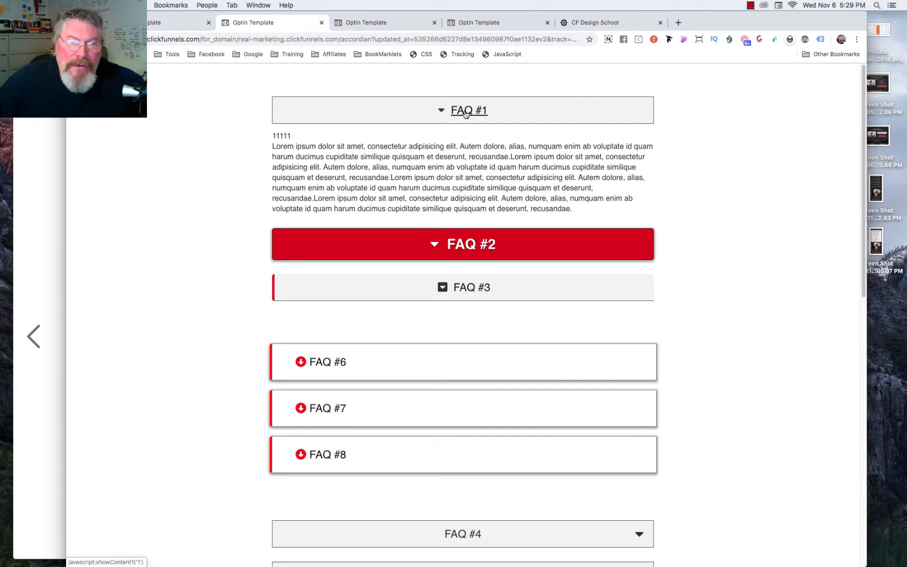
click(466, 111)
click(466, 111)
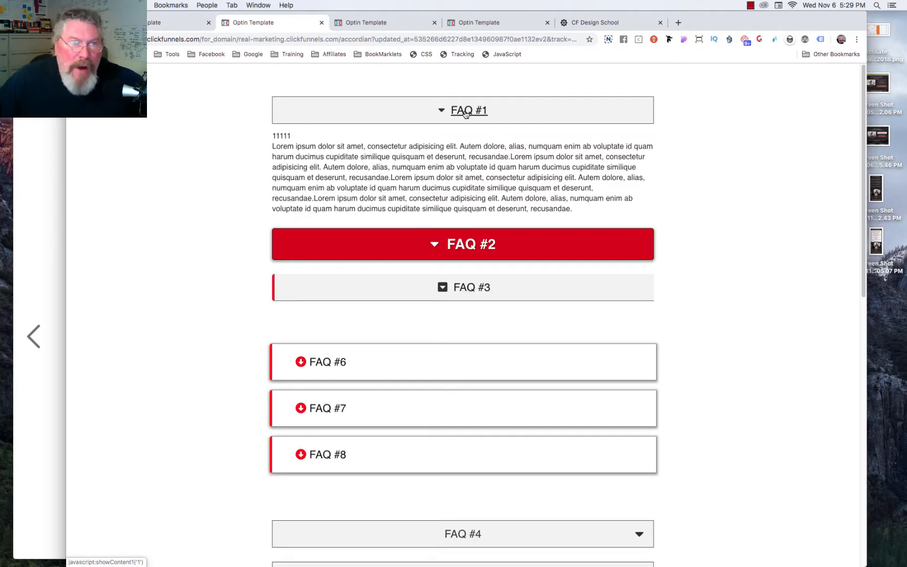
click(465, 111)
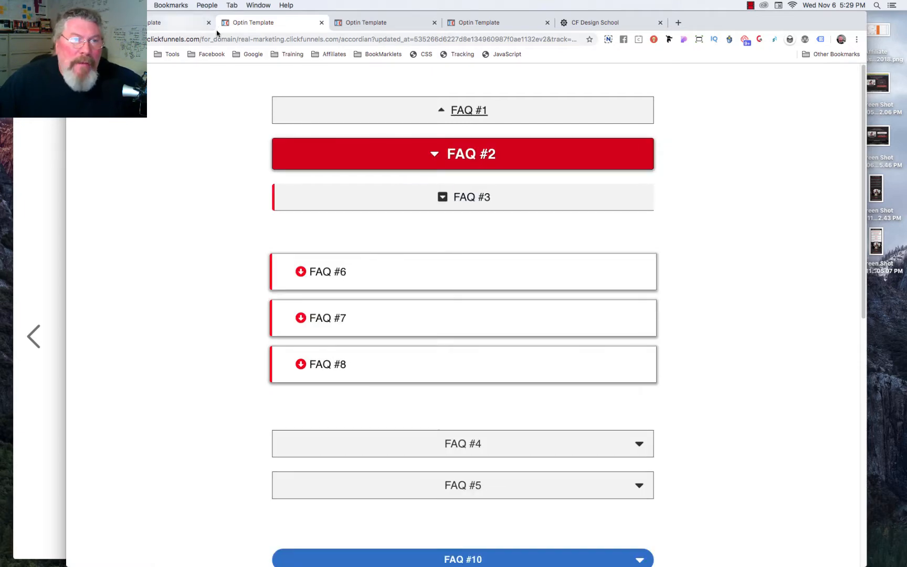
Step: Reopen the footer tracking code and set the toggle duration in the showContent1 function to 200
click(177, 25)
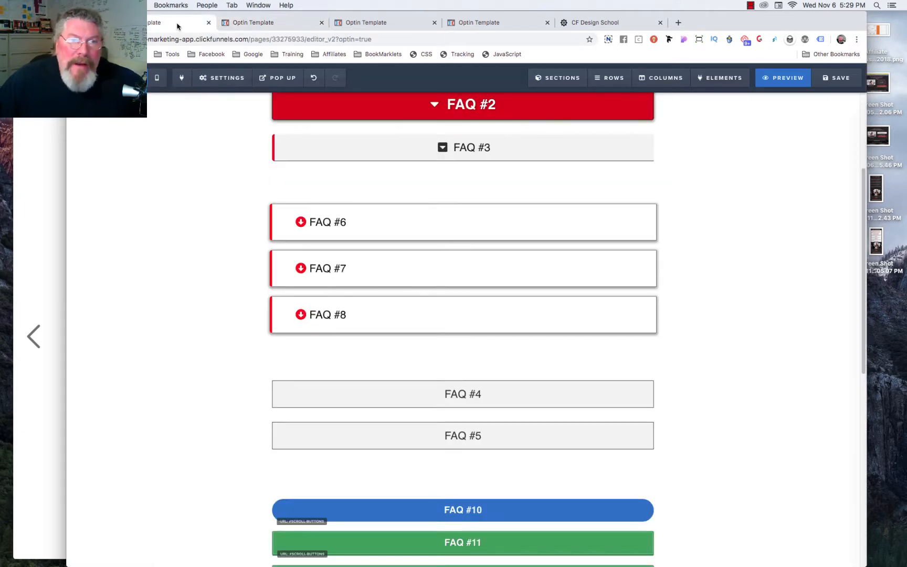
click(459, 55)
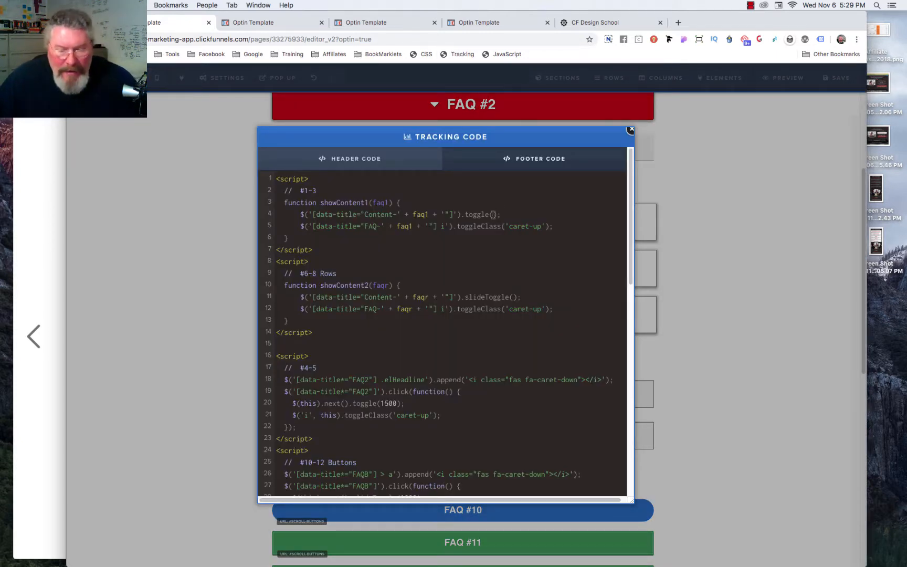
text(200)
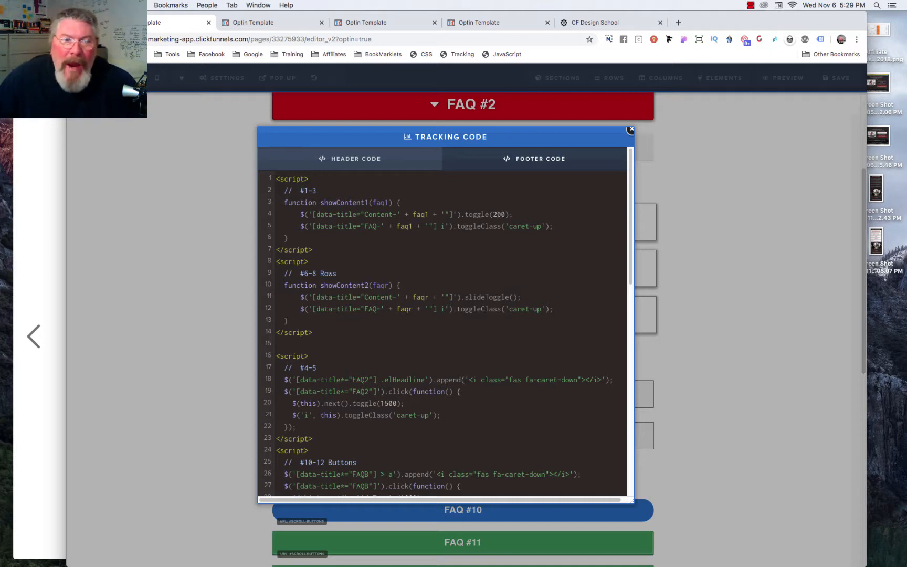
Step: Wrap the showContent1 toggle value 200 in single quotes and remove the quotes again
click(492, 214)
text(')
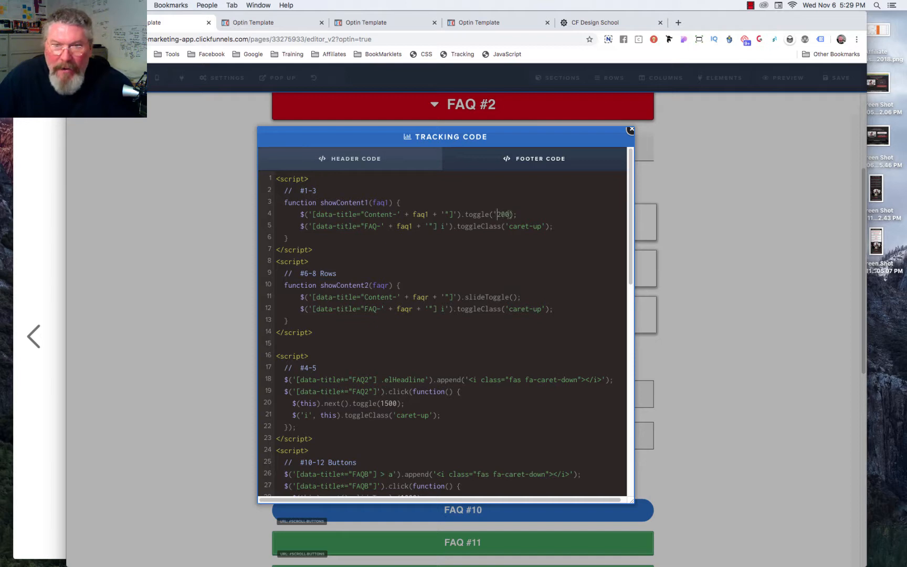
click(509, 214)
text(')
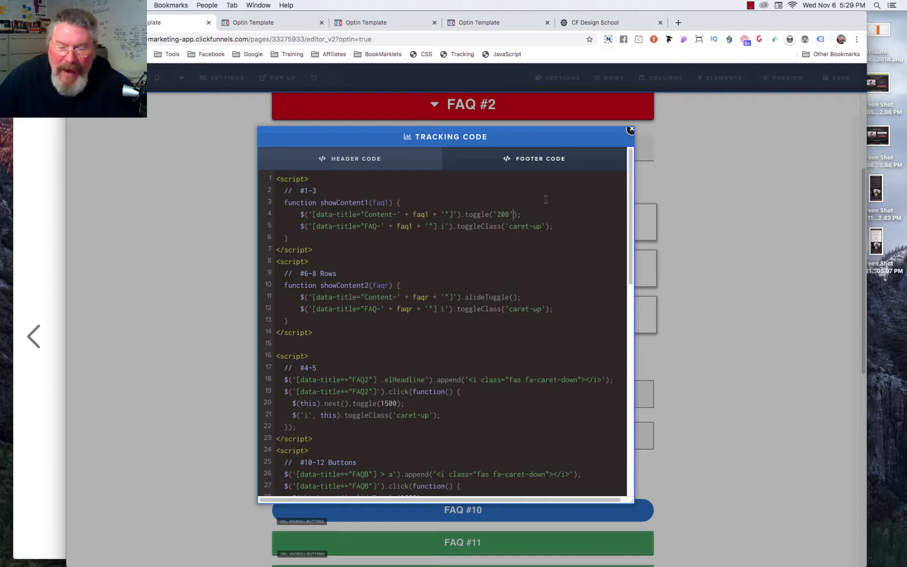
key(BackSpace)
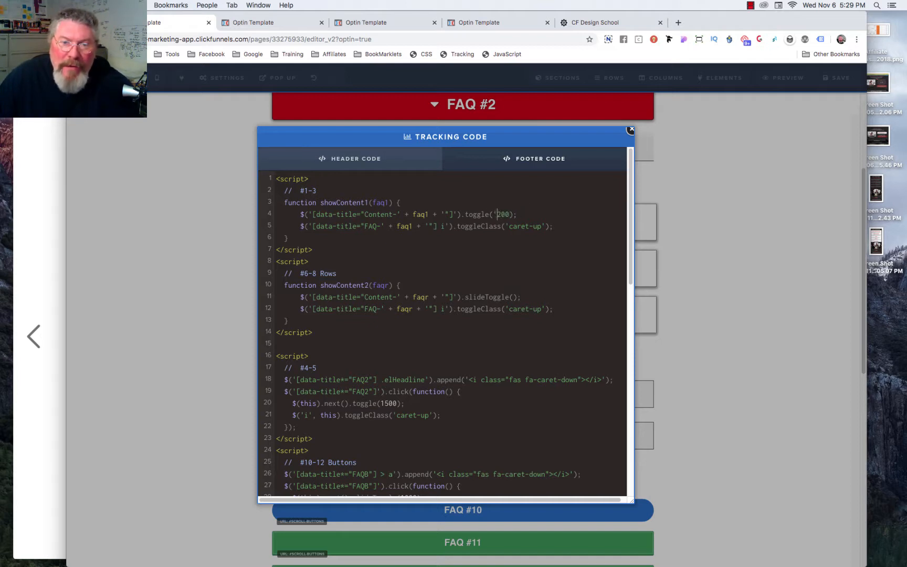
key(BackSpace)
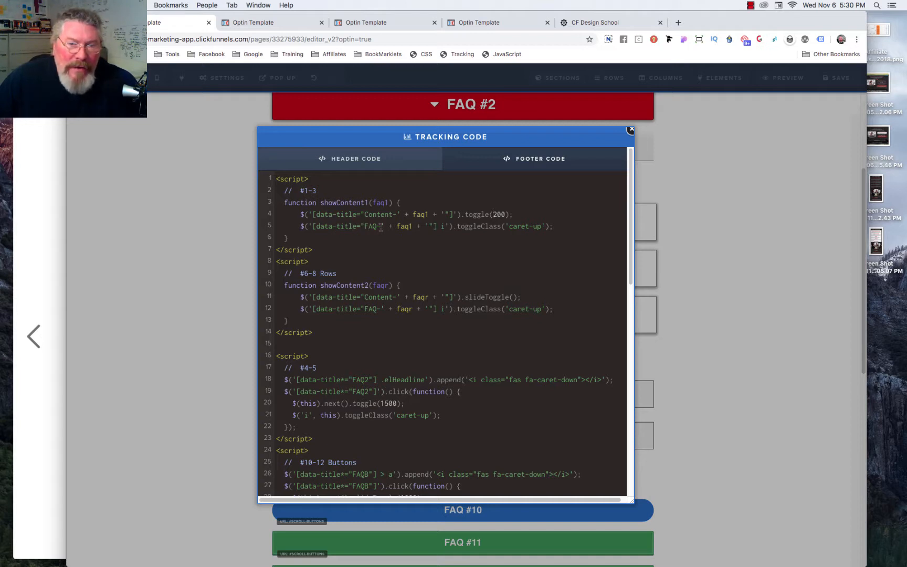
Step: Examine the faq1 parameter and toggleClass line in showContent1, and the .caret-up style rule with its rotate(180deg) transform
drag(413, 225, 375, 203)
click(390, 237)
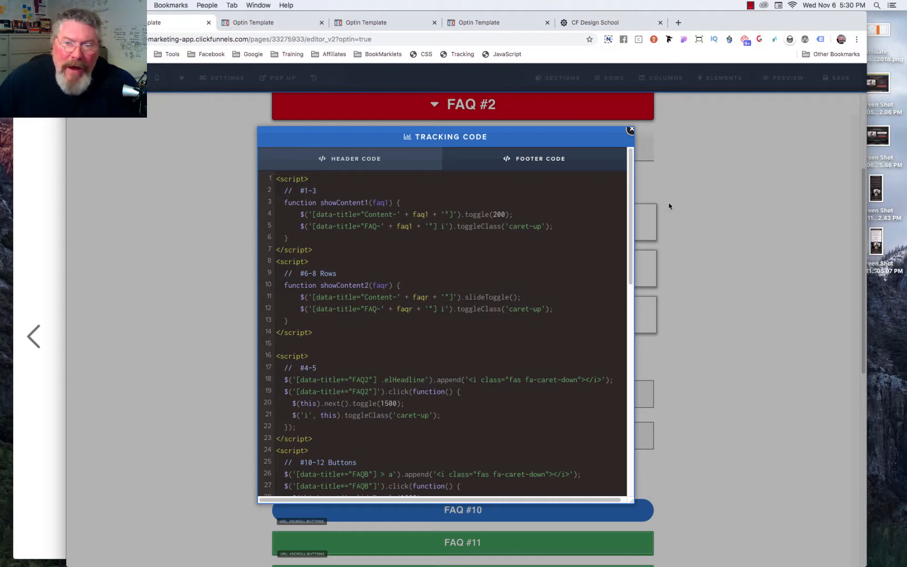
click(291, 23)
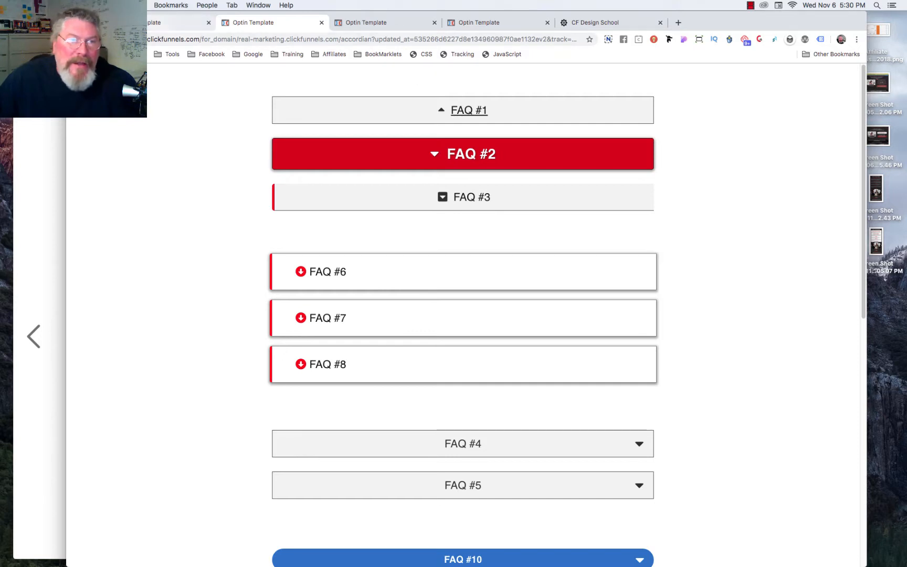
click(179, 22)
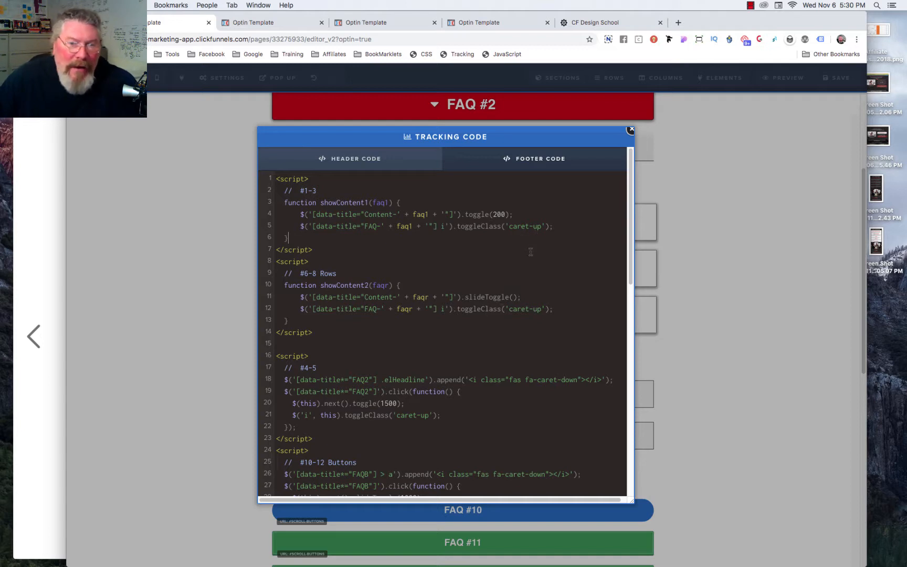
scroll(510, 307, down, 8)
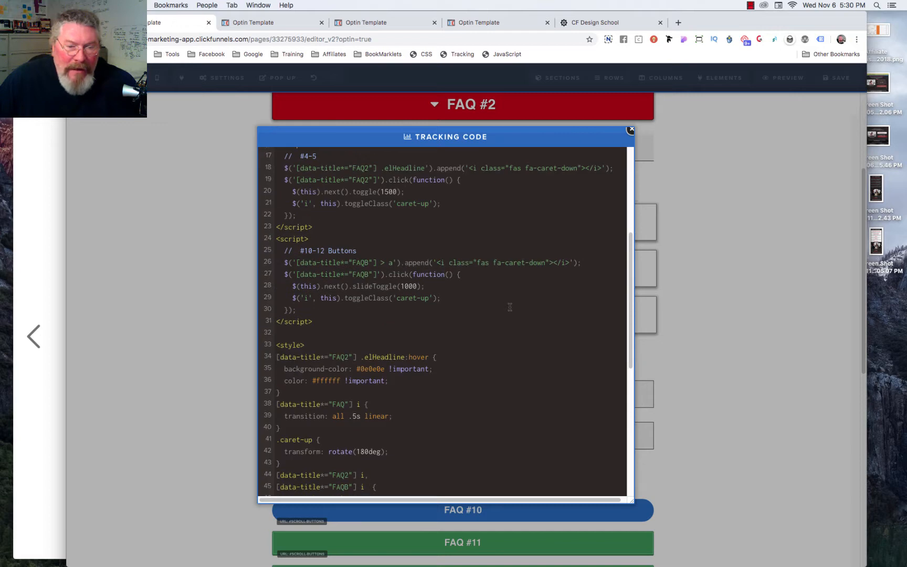
scroll(510, 307, down, 2)
drag(282, 430, 277, 408)
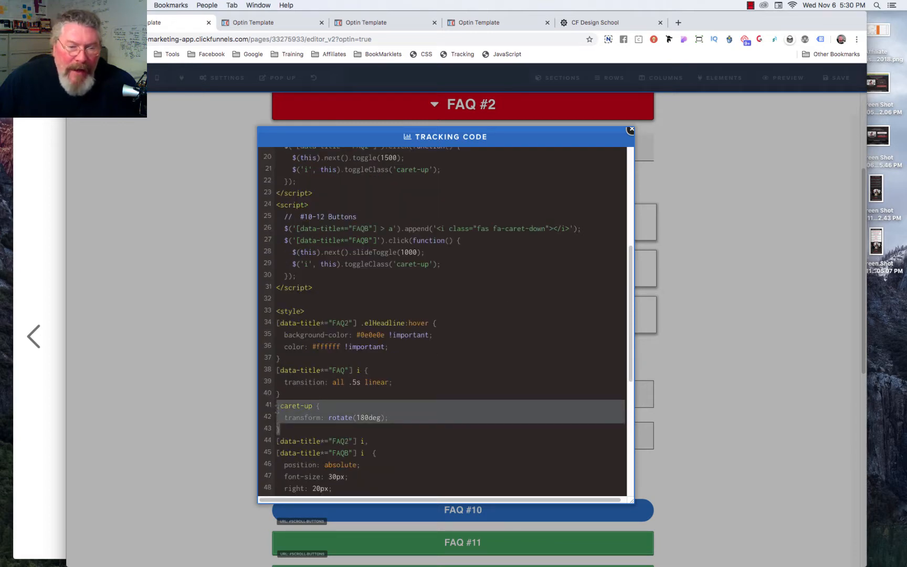
click(319, 419)
drag(283, 418, 390, 417)
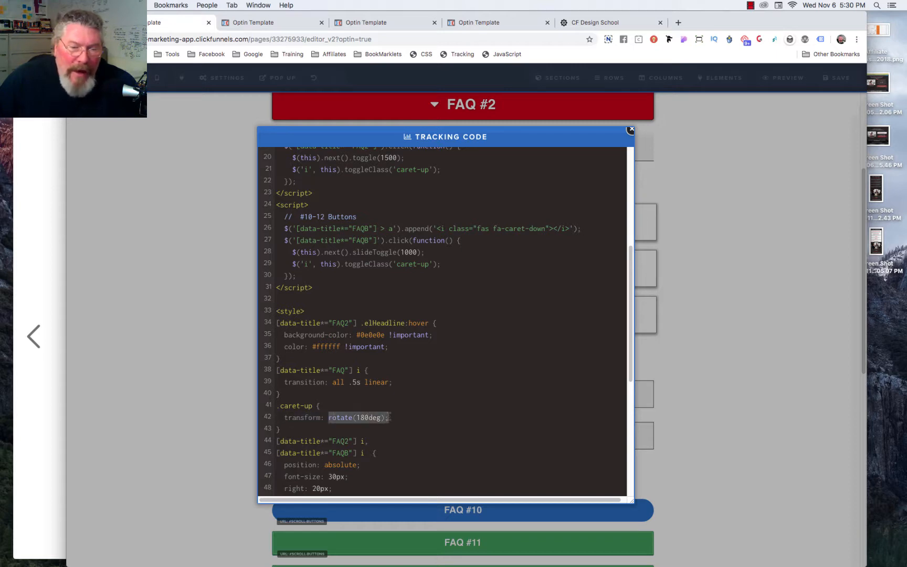
click(452, 422)
scroll(539, 359, up, 10)
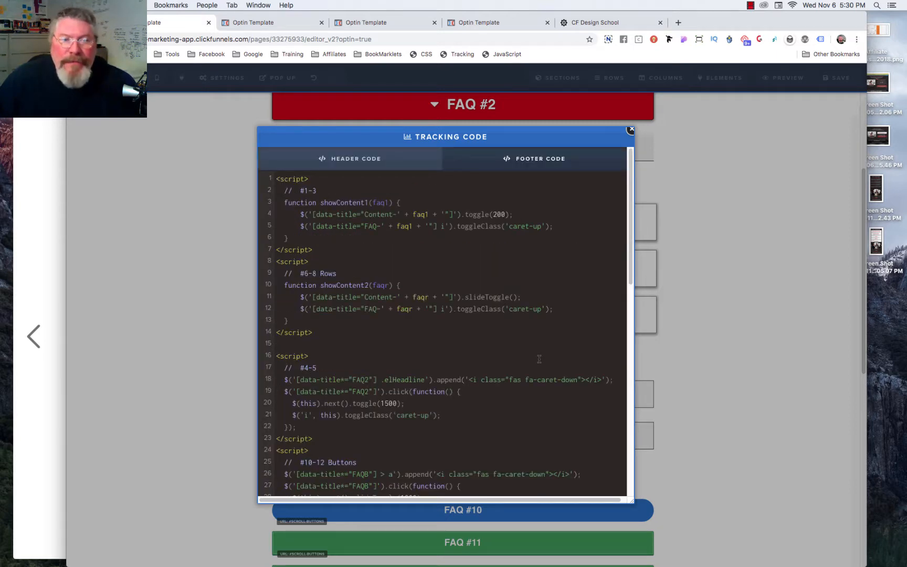
Step: Close the tracking code, save the page and reload the live page to test toggling FAQ #1 at 200
click(747, 151)
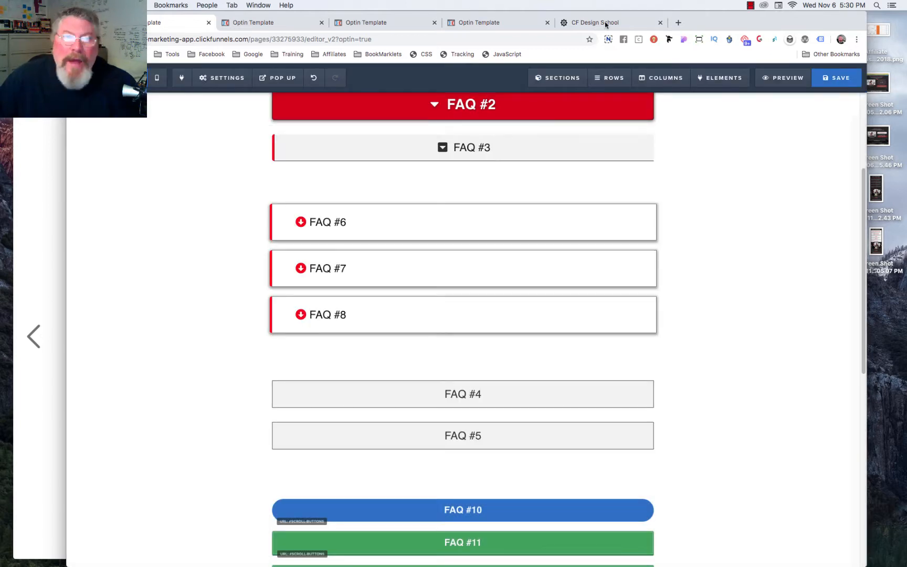
click(267, 23)
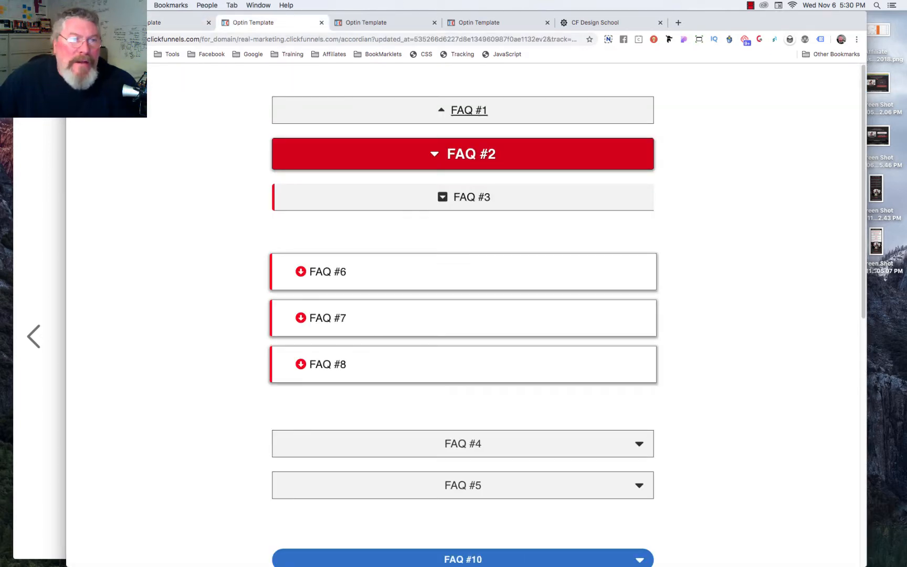
click(106, 40)
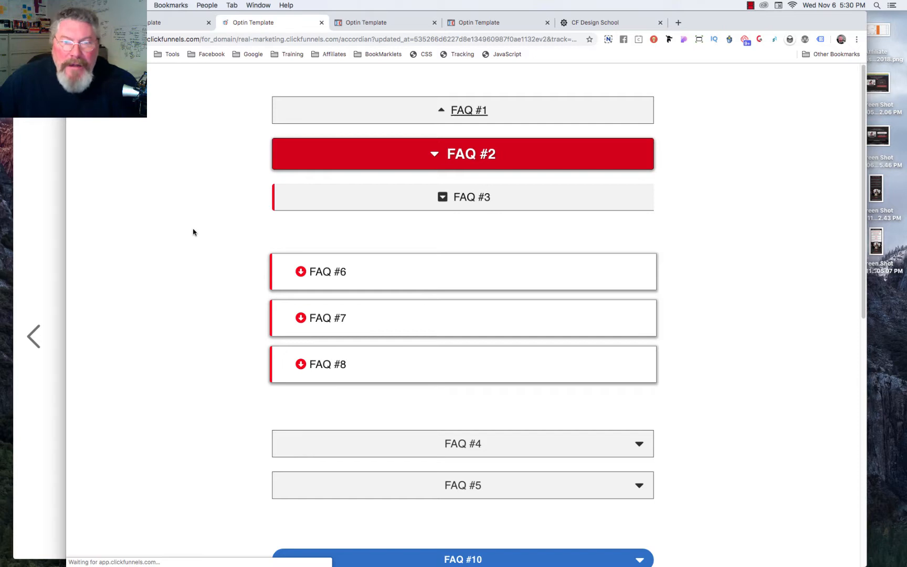
click(462, 114)
click(462, 115)
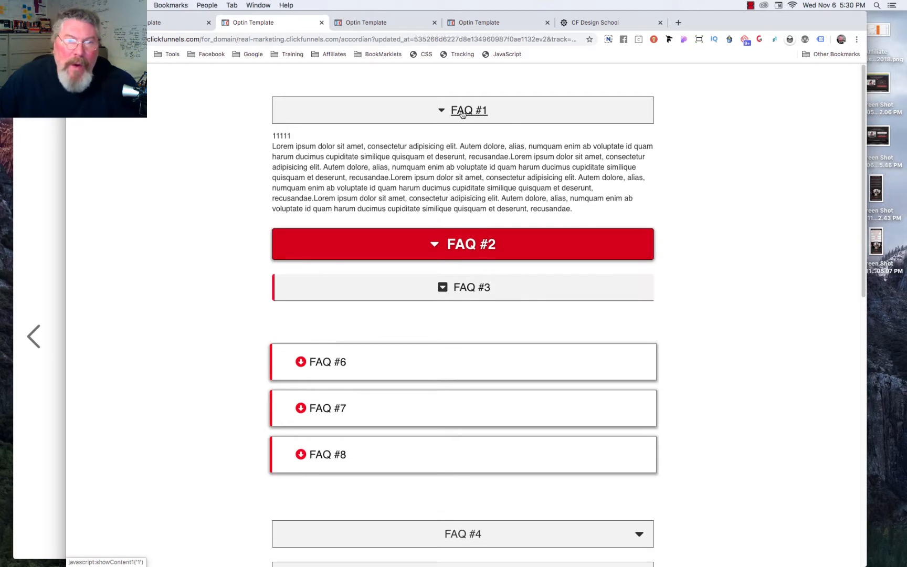
click(462, 114)
click(462, 114)
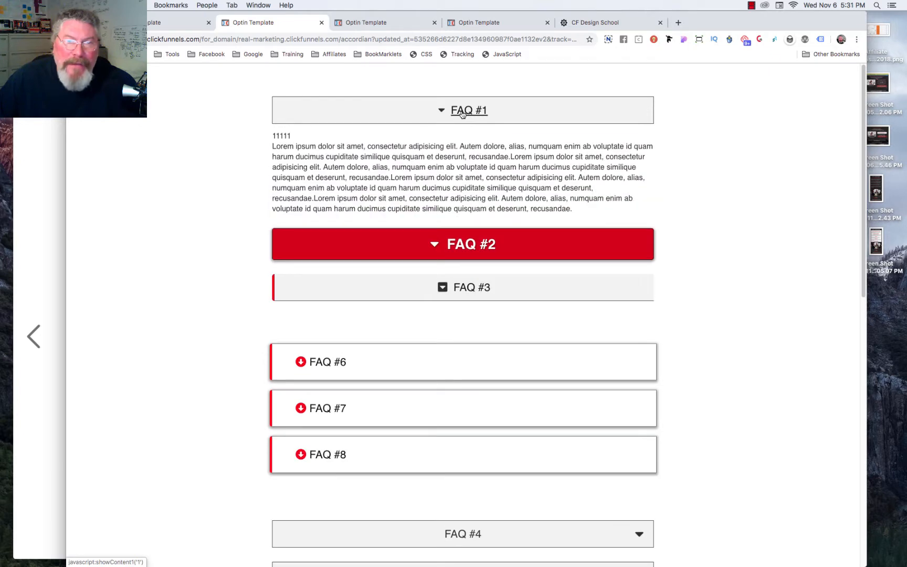
Step: Set the toggle duration in the footer code's showContent1 function to 1000 and save the page
click(148, 24)
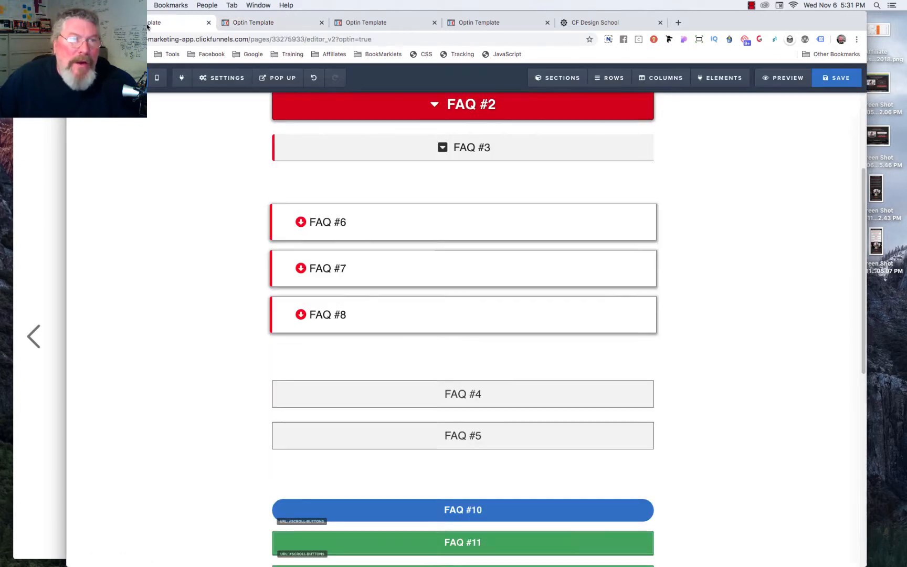
click(456, 54)
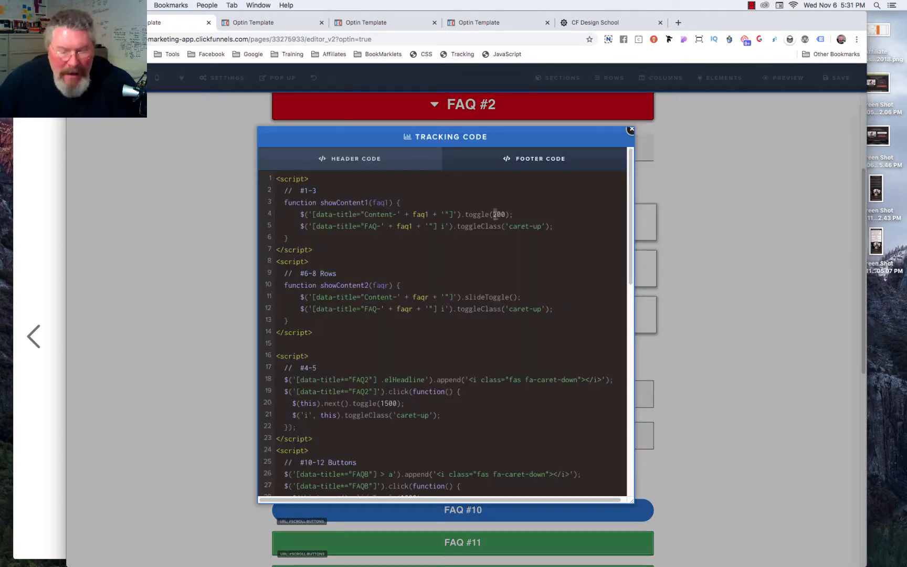
text(0)
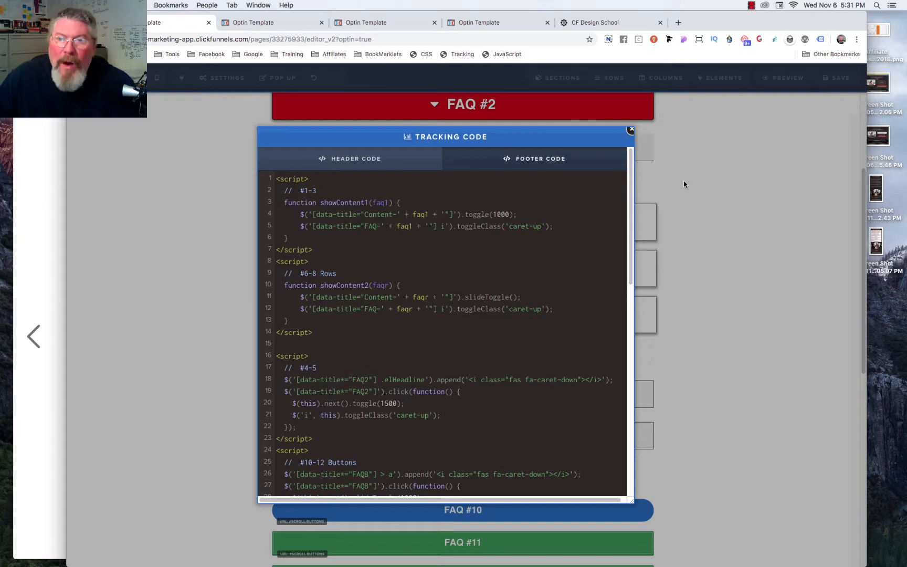
click(843, 93)
click(829, 85)
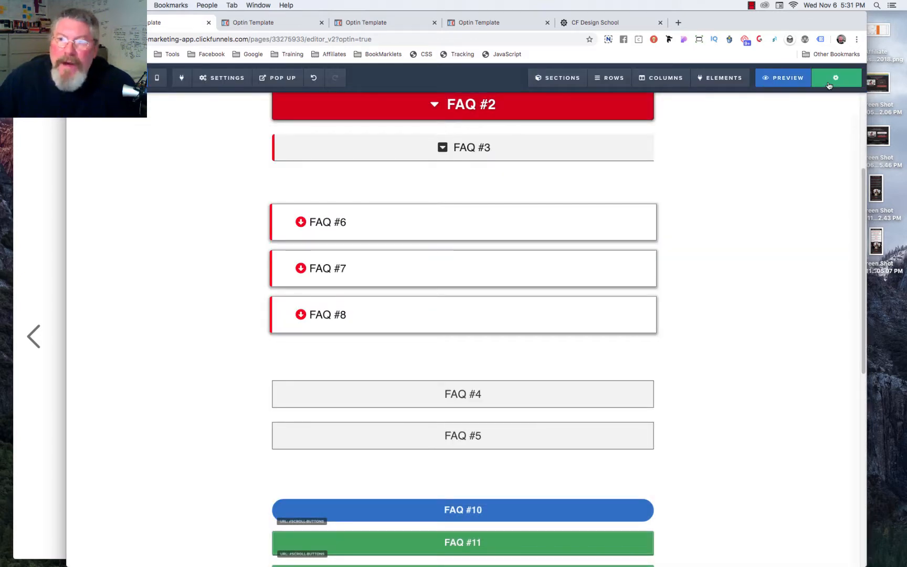
Step: Preview the page, reload the live page and expand the FAQ #3 content to test the slower toggle
click(788, 80)
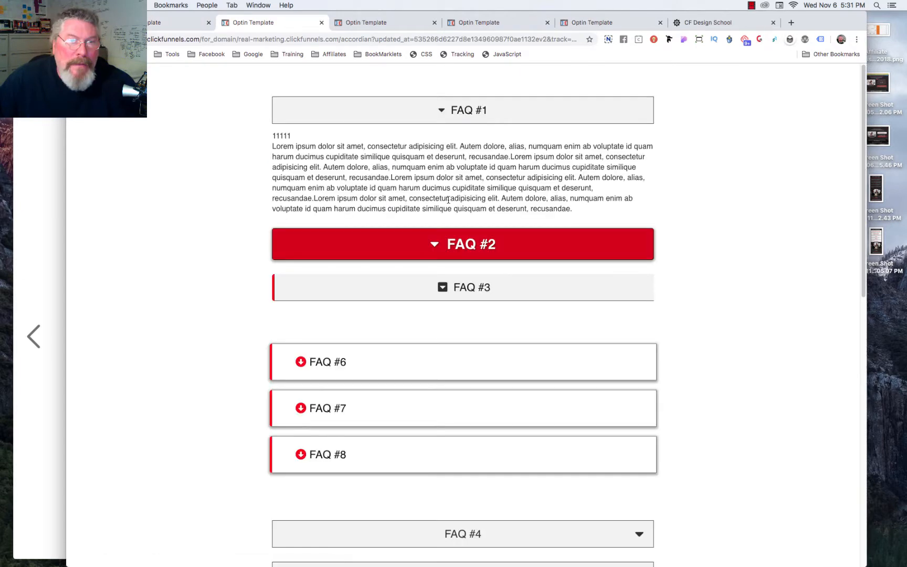
click(471, 293)
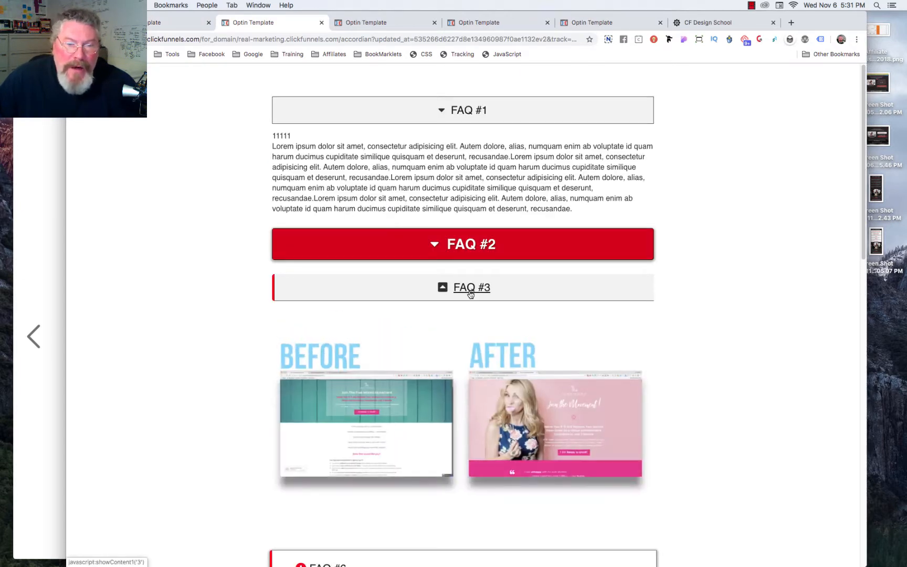
Step: Collapse and expand the FAQ #3 content repeatedly on the live page to observe the toggle animation and caret rotation
click(472, 288)
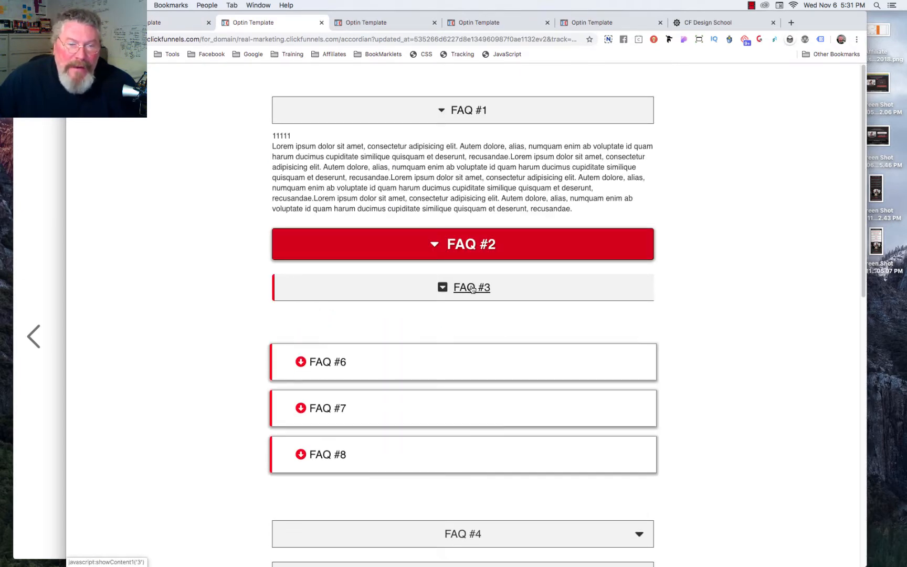
click(472, 289)
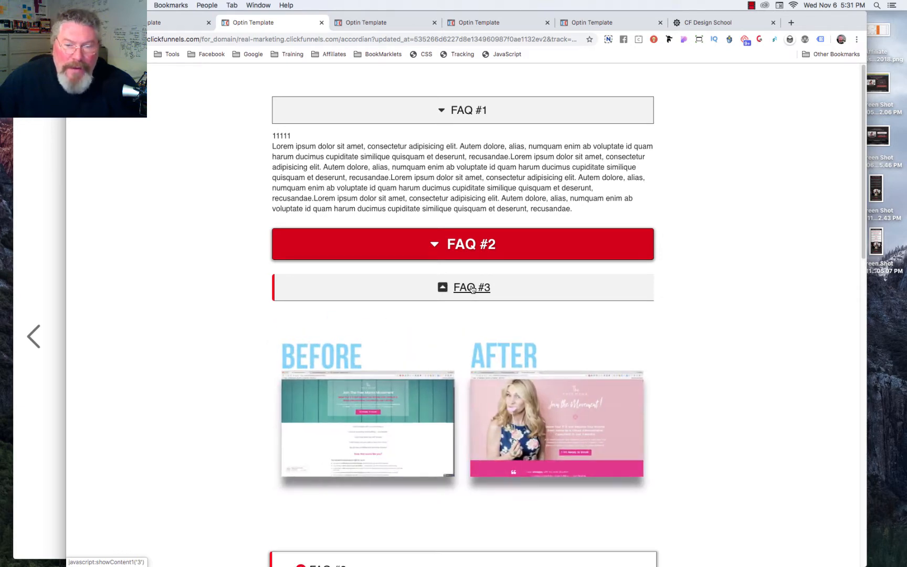
click(472, 289)
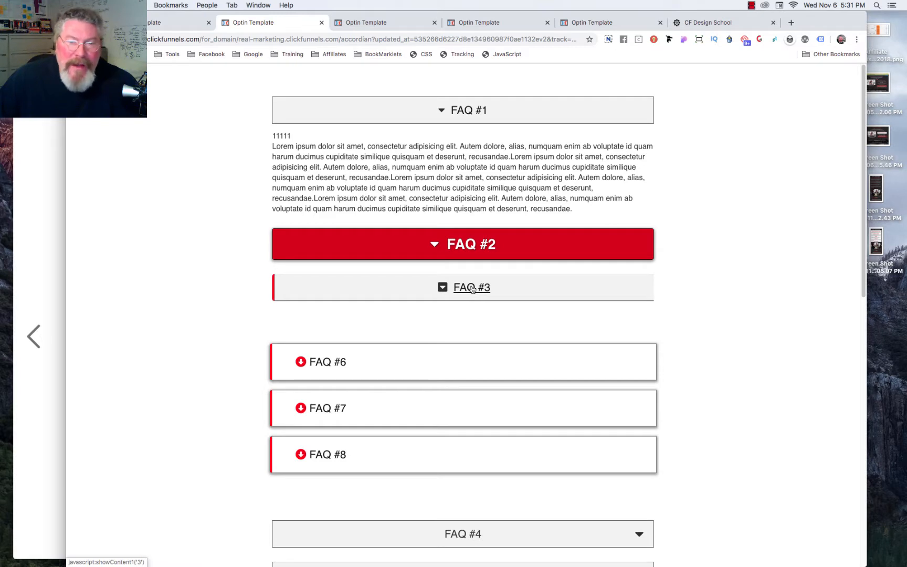
click(472, 289)
click(472, 288)
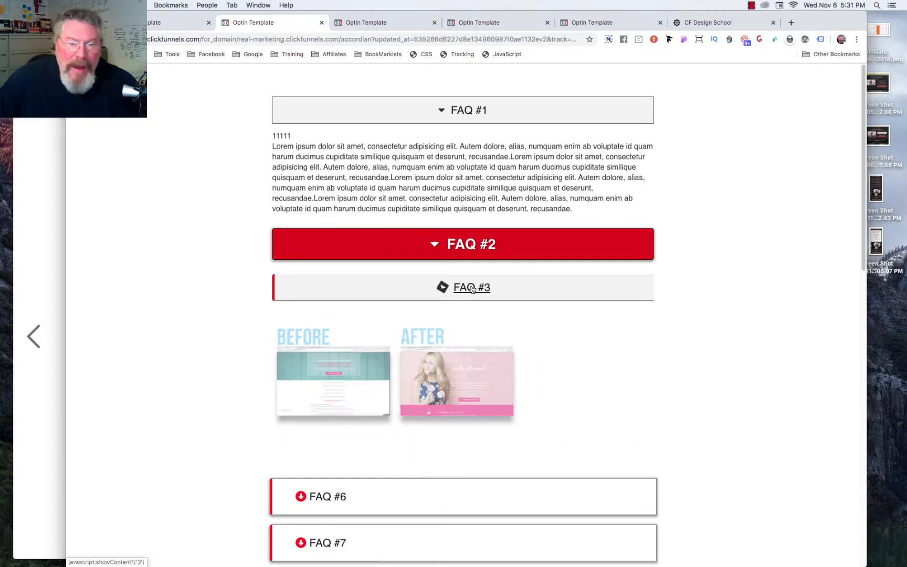
click(472, 289)
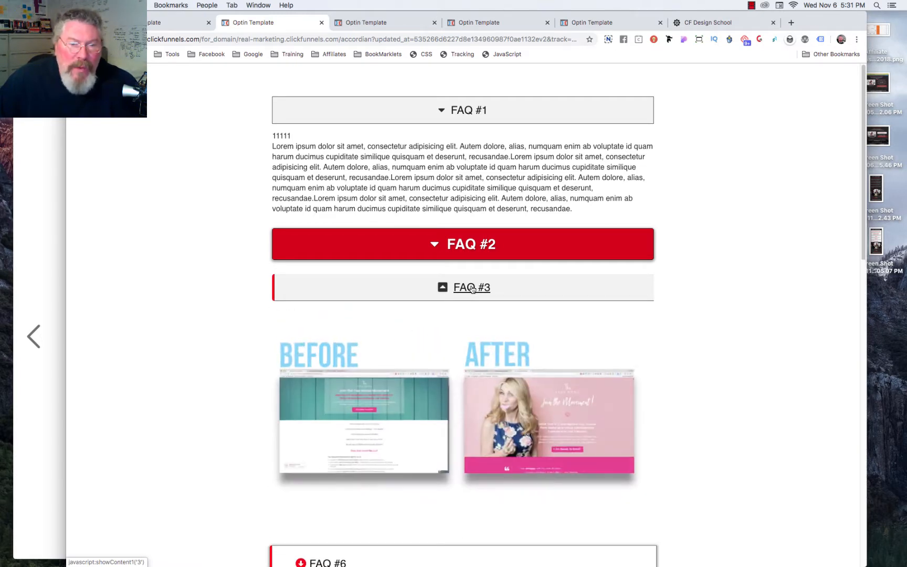
click(472, 288)
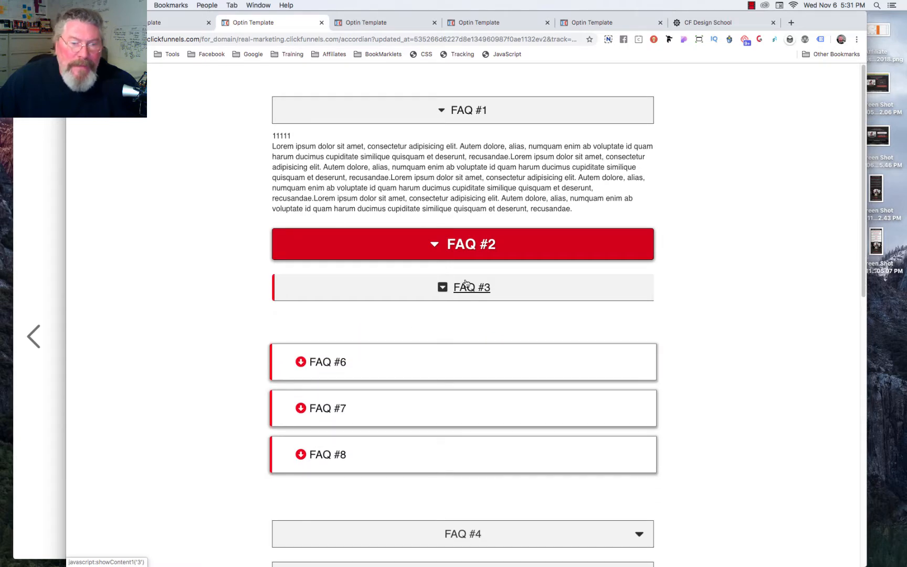
Step: Return to the page editor and hide the Content-1 element through the element manager
click(158, 23)
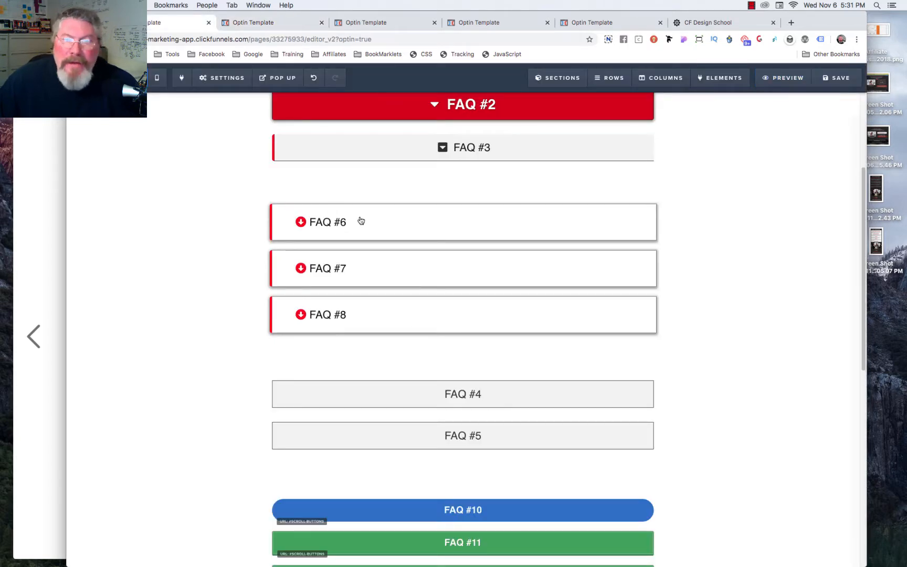
scroll(361, 220, up, 5)
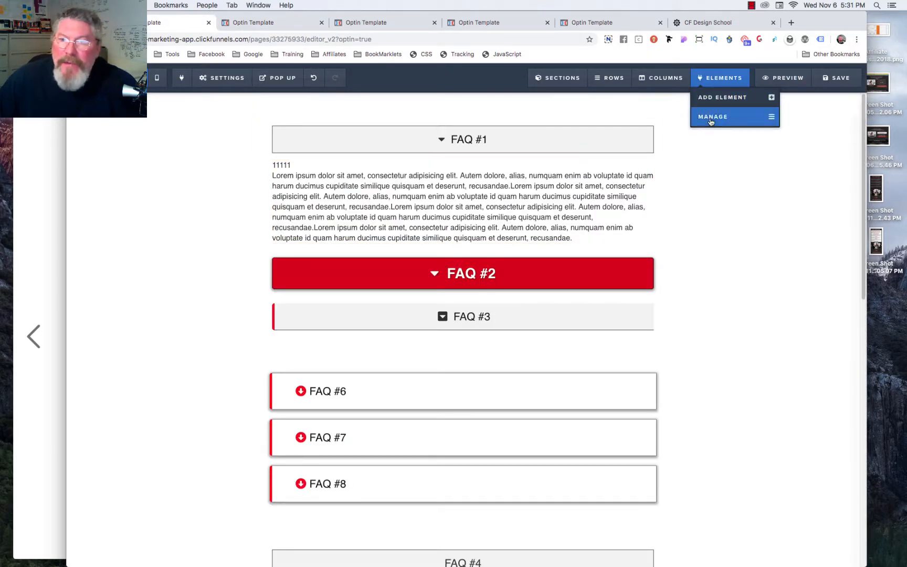
click(711, 122)
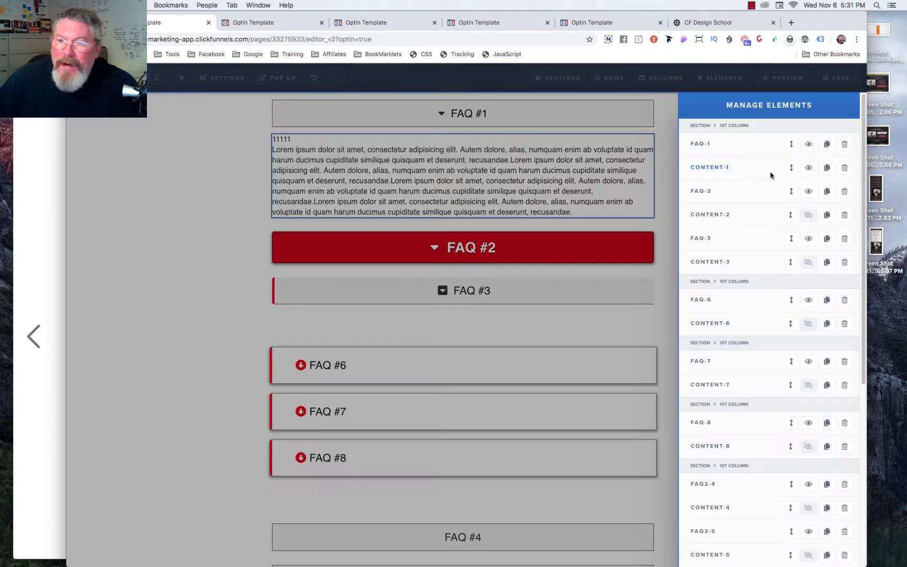
click(814, 167)
scroll(511, 227, down, 1)
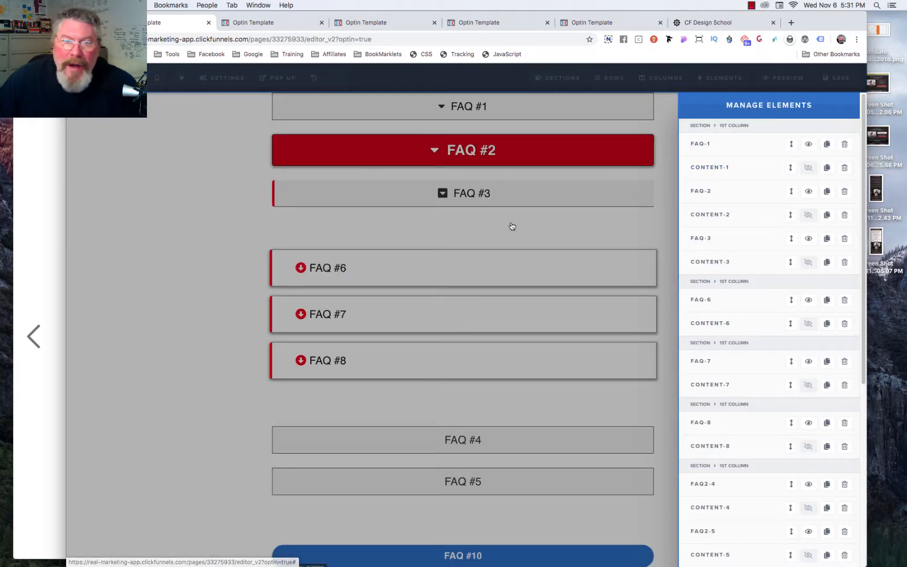
click(512, 226)
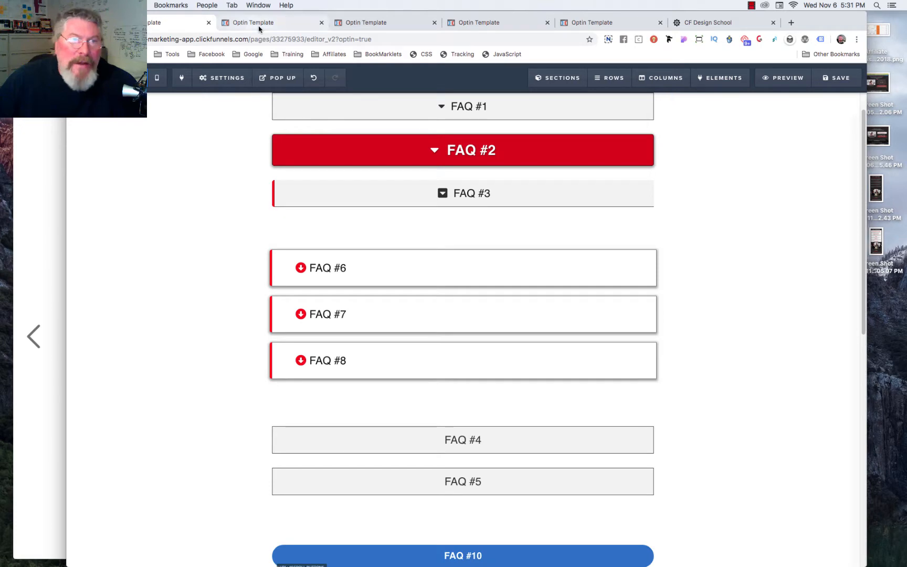
Step: Look over the FAQ #6–8 rows on the live page, and examine the showContent2 function in the editor's footer code
click(258, 25)
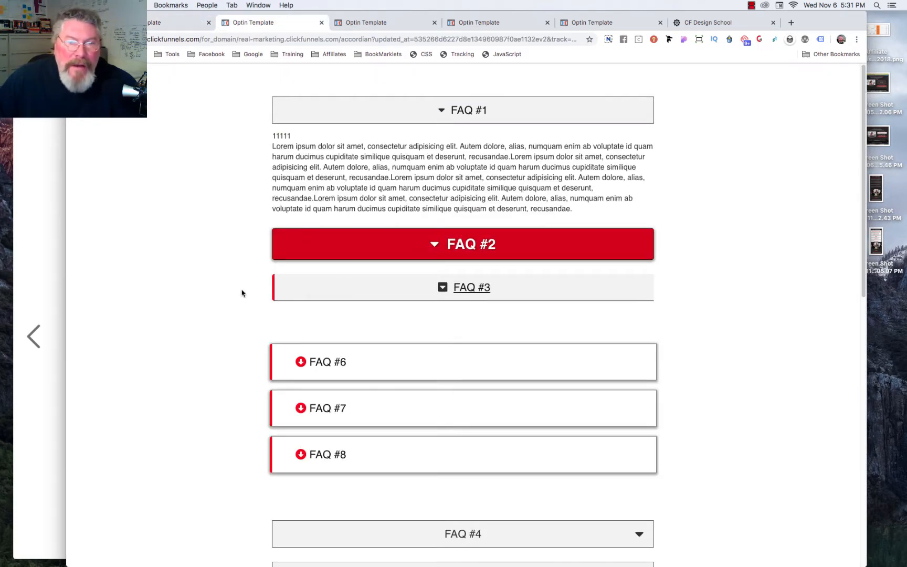
scroll(242, 293, down, 3)
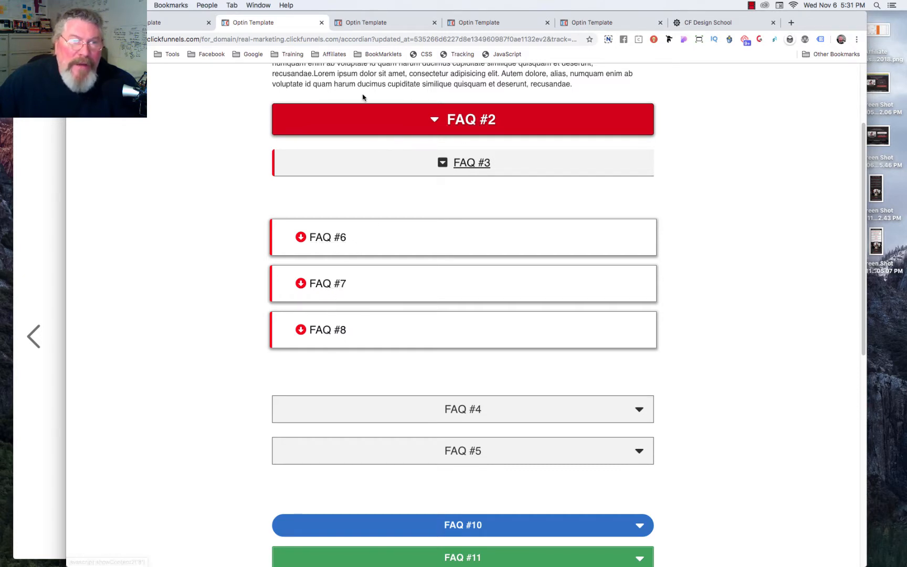
click(161, 26)
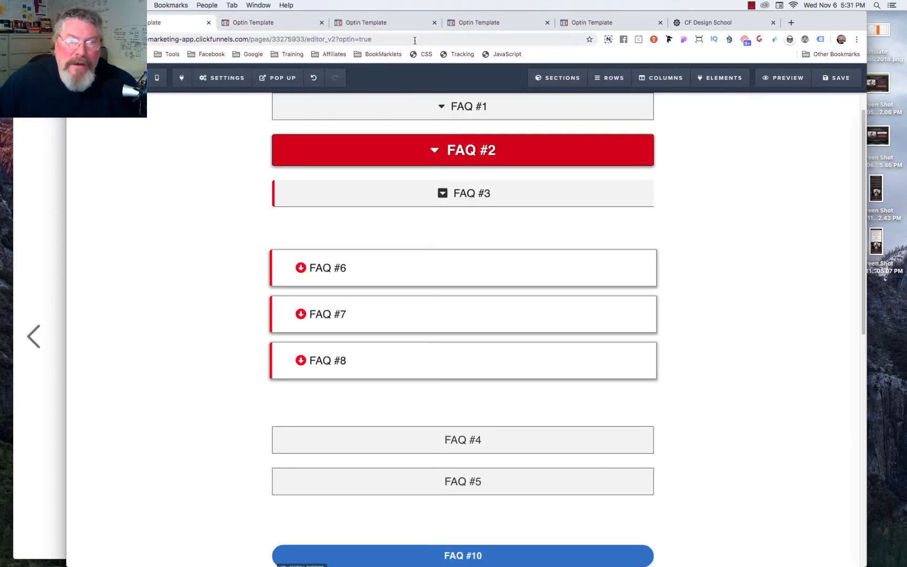
click(462, 55)
scroll(294, 248, down, 1)
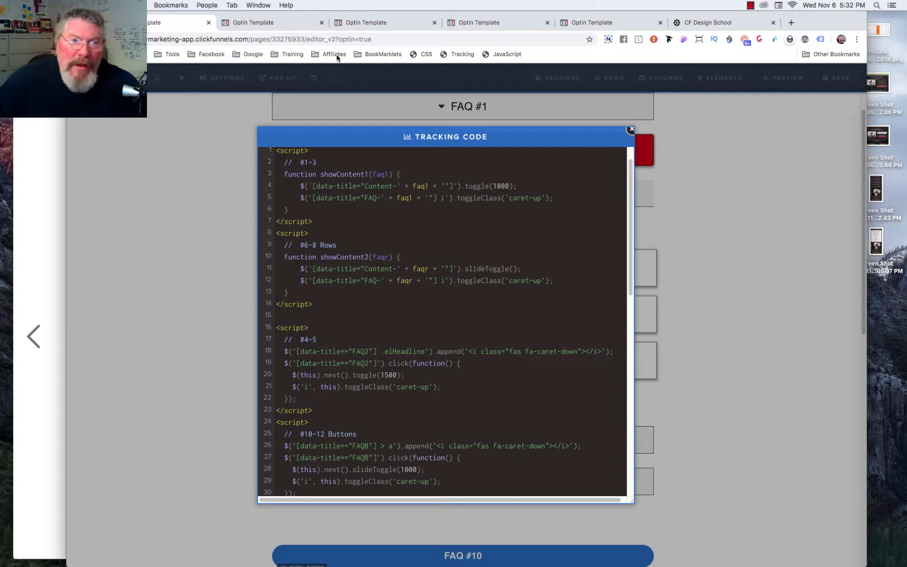
click(700, 286)
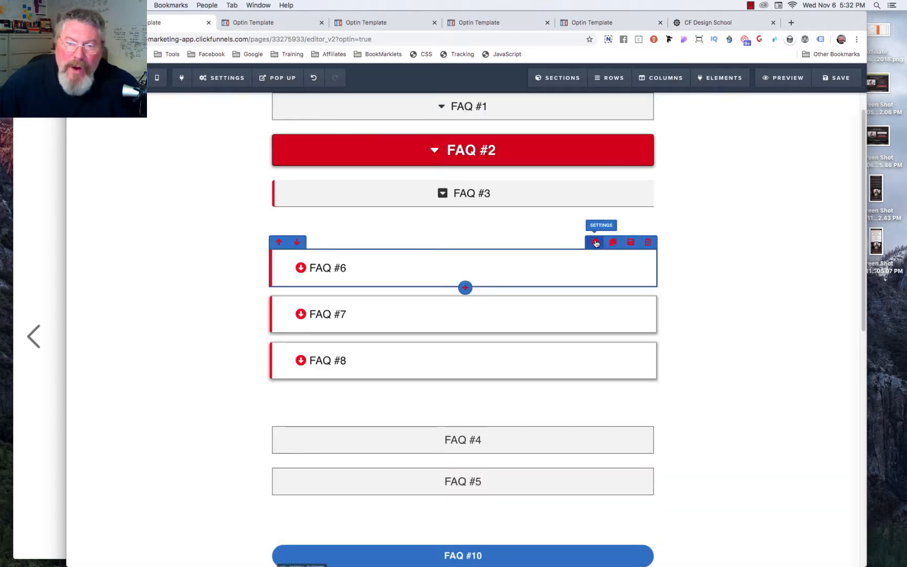
Step: Show the Content-6 element to inspect it inside the FAQ #6 row, and hide it again
mouse_move(721, 79)
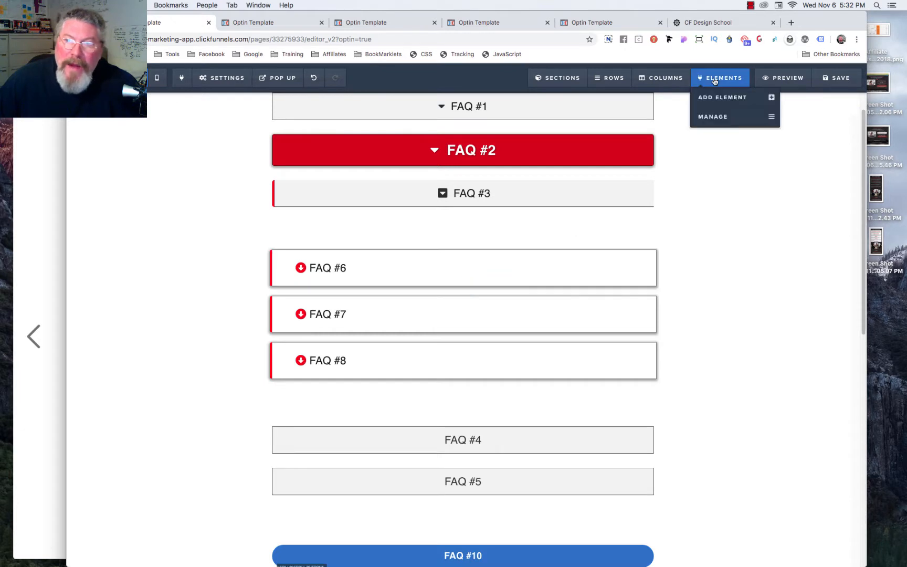
click(710, 117)
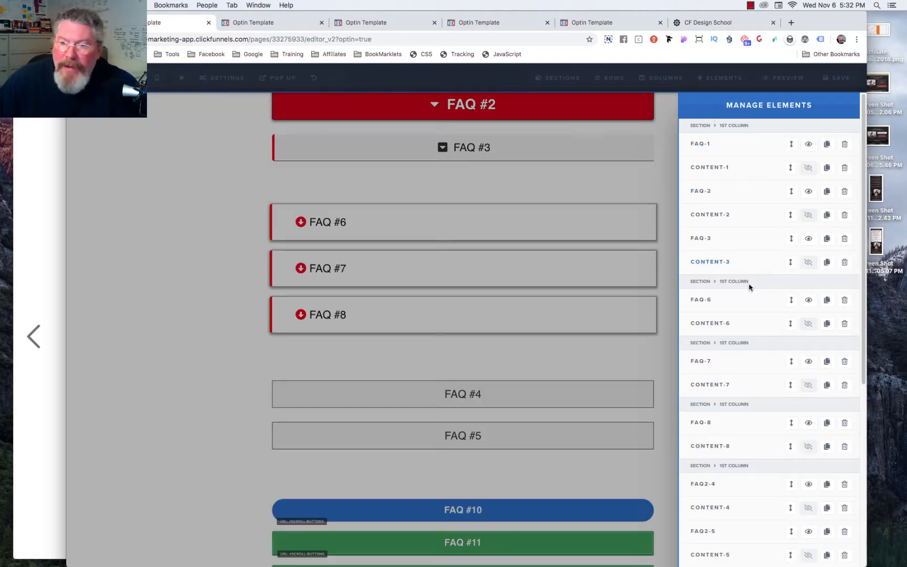
click(809, 324)
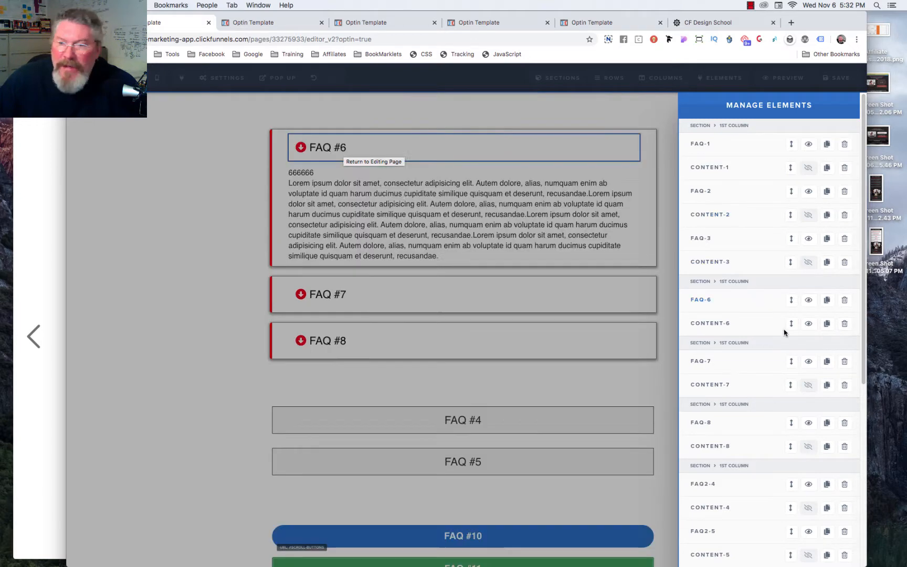
click(809, 323)
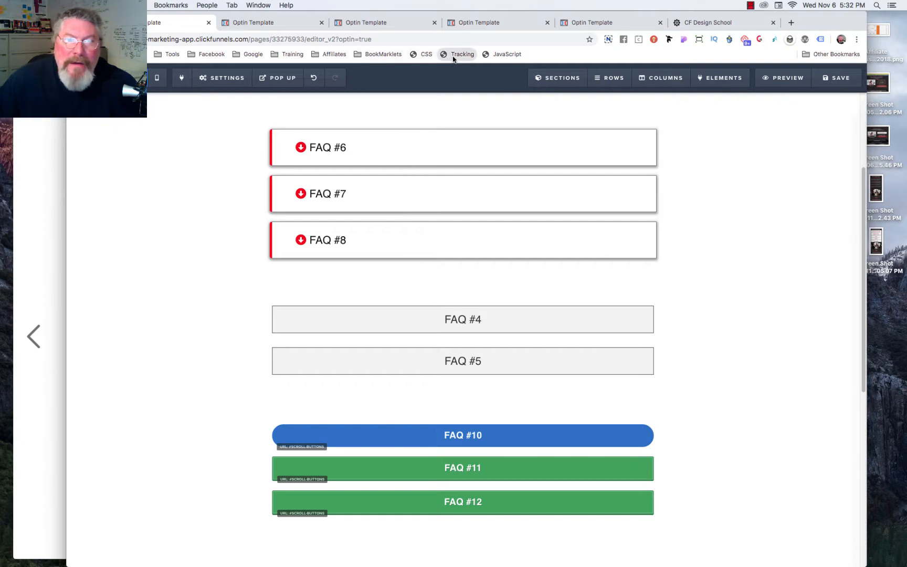
Step: Examine the faqr parameter of showContent2 in the footer code and the function call in the FAQ #6 headline's link
click(460, 54)
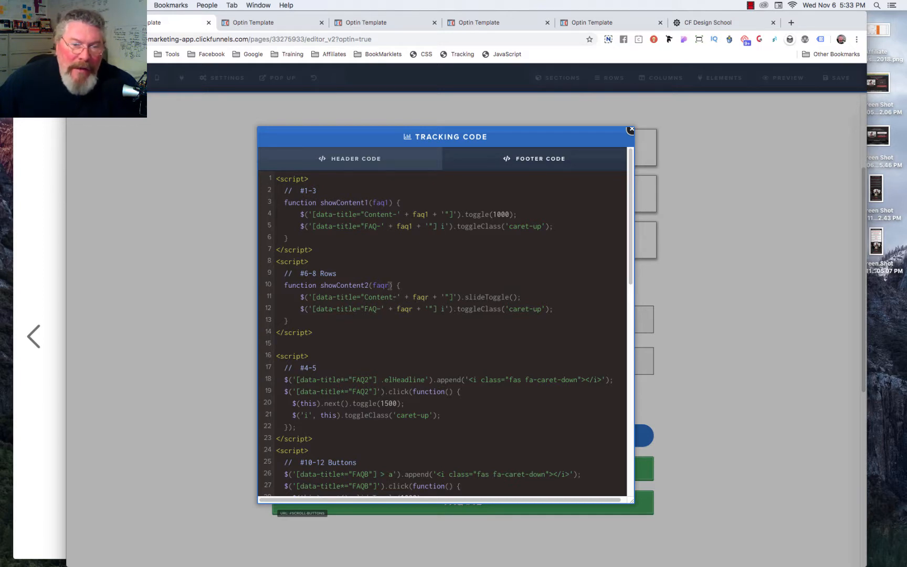
click(354, 112)
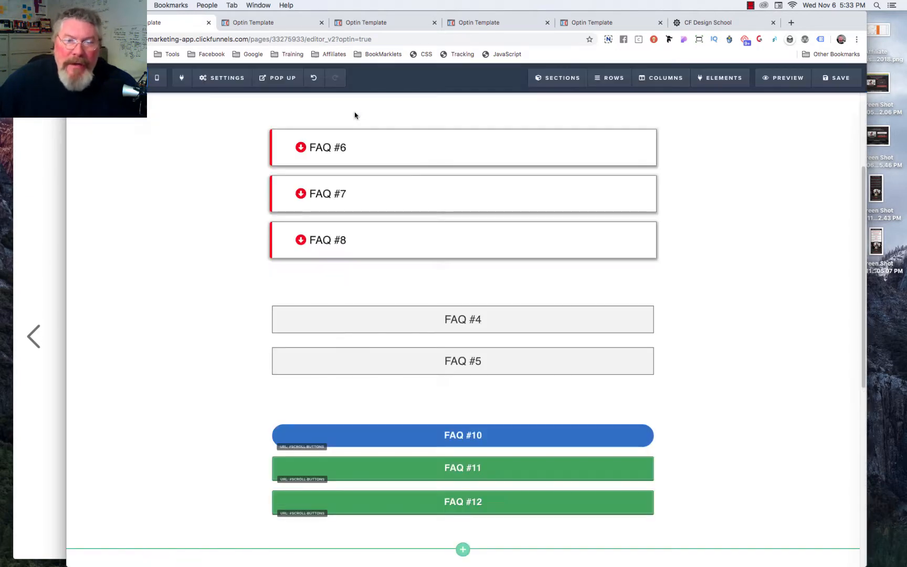
click(331, 151)
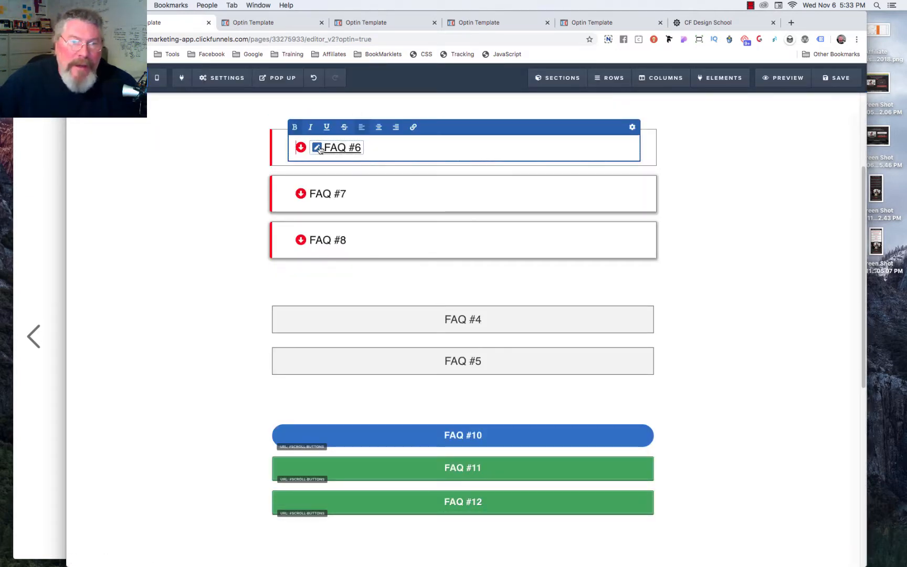
click(318, 149)
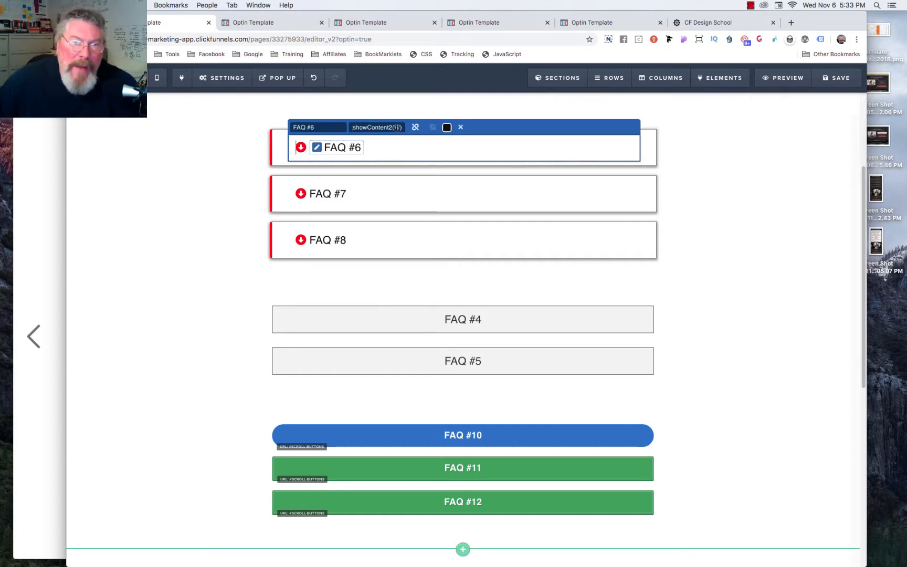
click(247, 190)
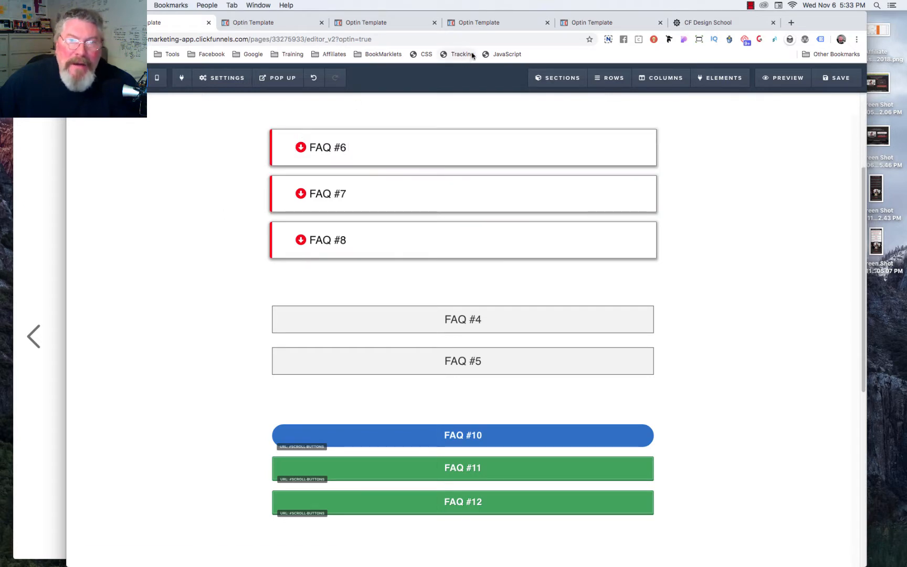
Step: Review showContent2's slideToggle and toggleClass lines in the footer code, and test expanding and collapsing FAQ #6 on the live page
click(462, 55)
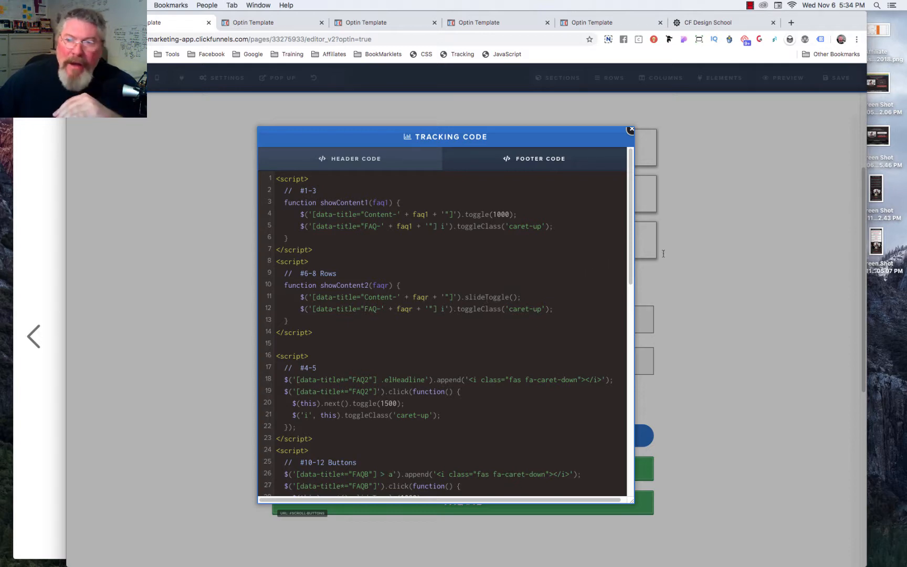
click(270, 23)
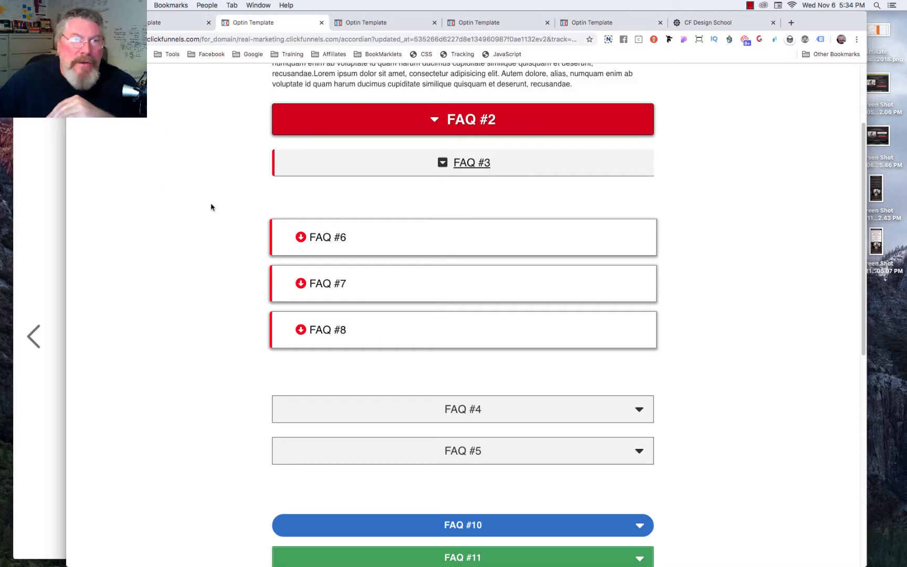
click(330, 238)
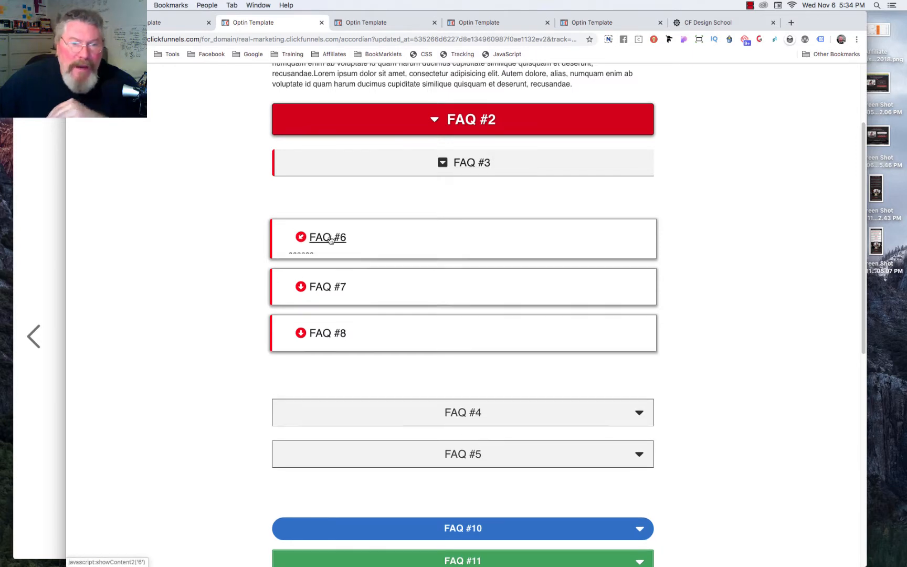
click(331, 237)
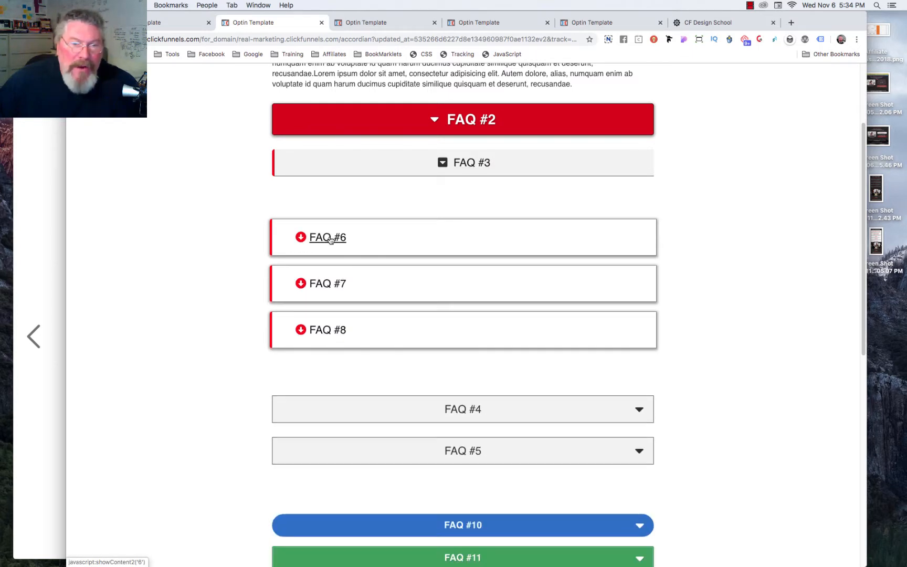
click(330, 238)
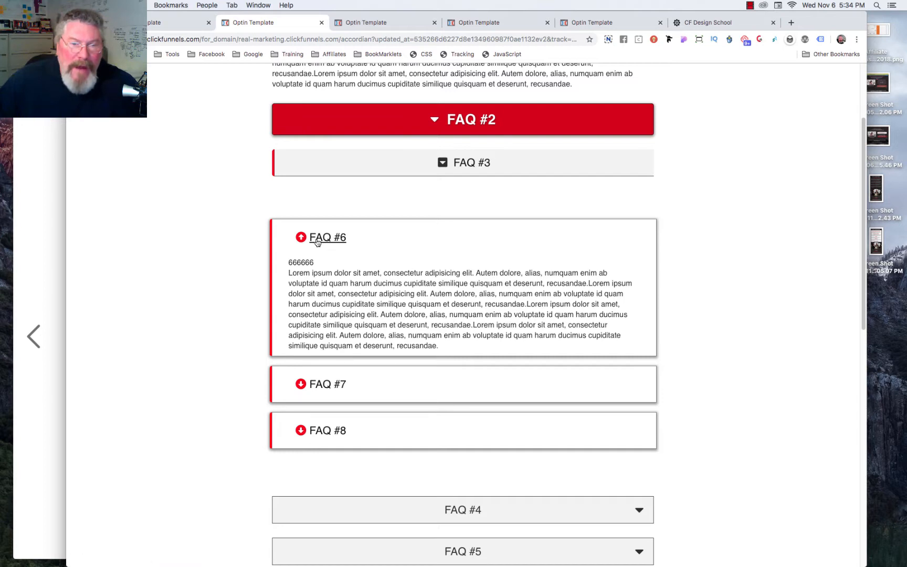
click(326, 240)
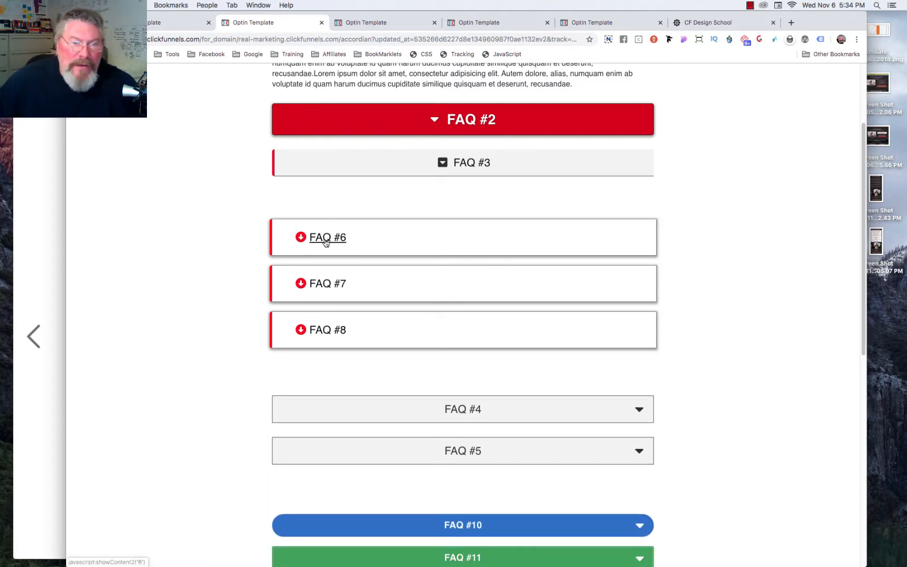
click(307, 237)
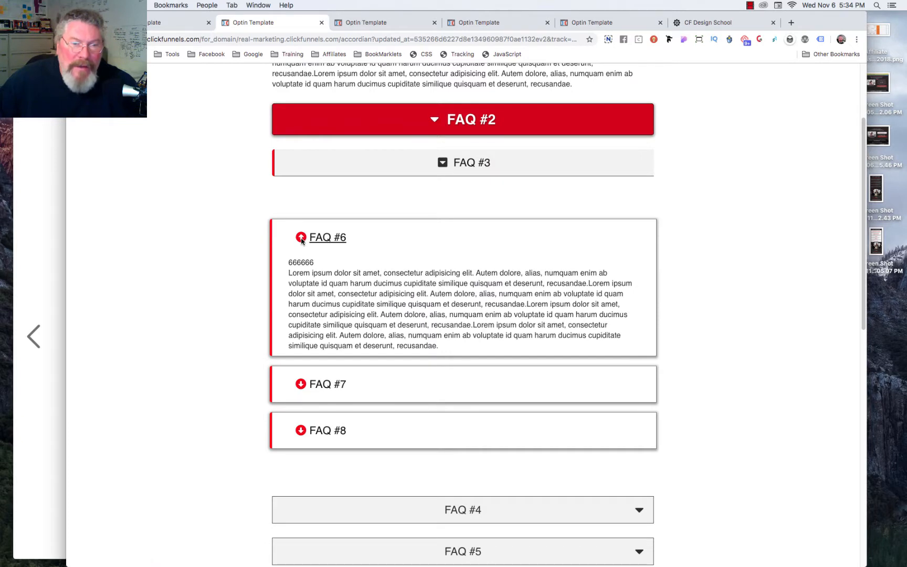
click(315, 239)
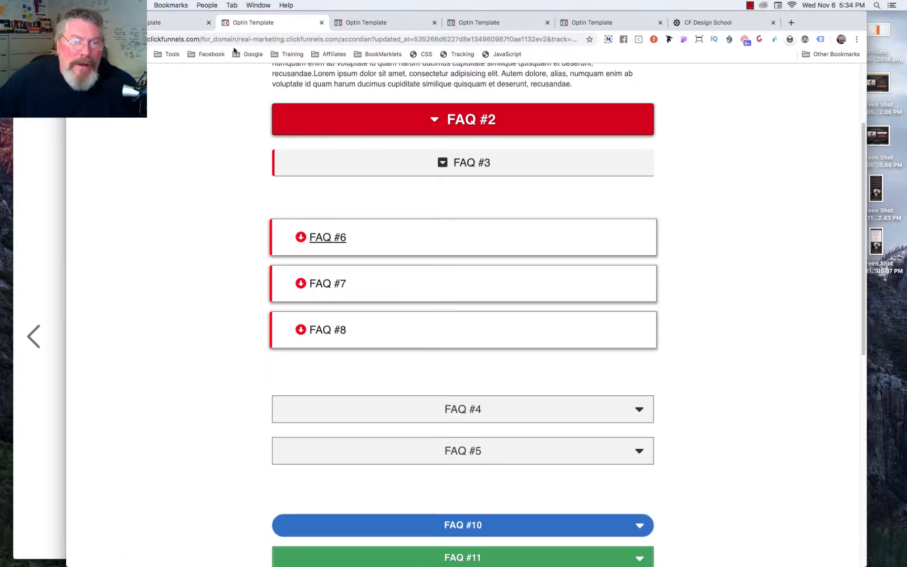
Step: Review the FAQR border, border-radius and red icon colour rules in the editor's custom CSS, and close the CSS
click(167, 24)
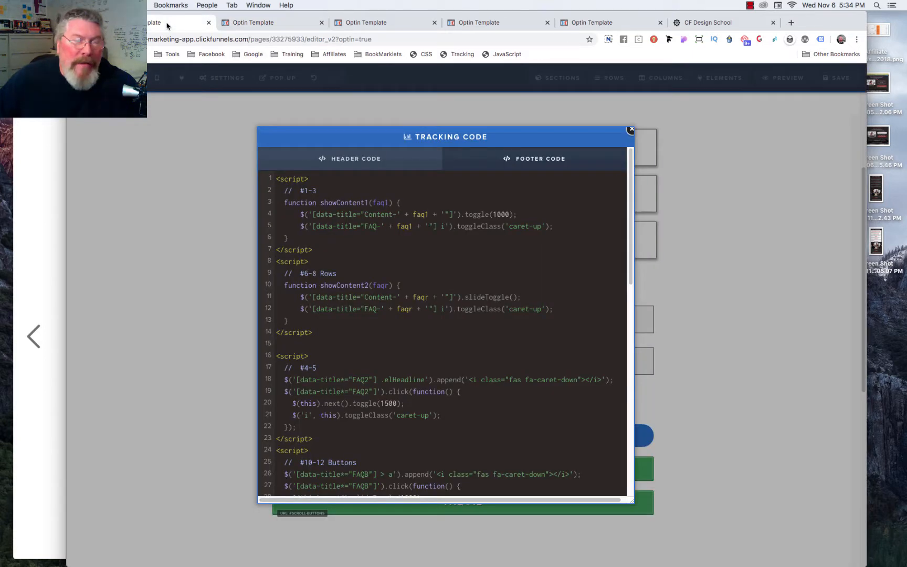
click(423, 55)
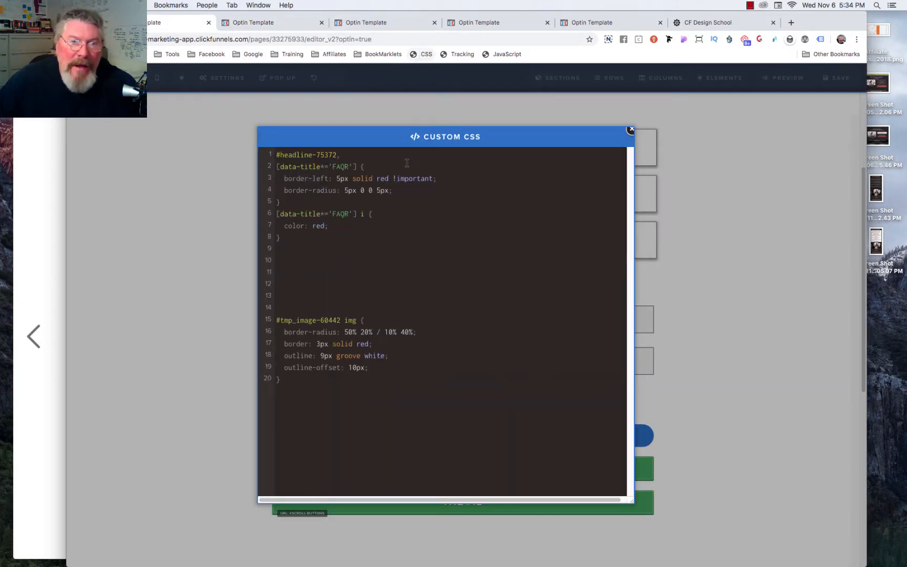
drag(358, 166, 275, 166)
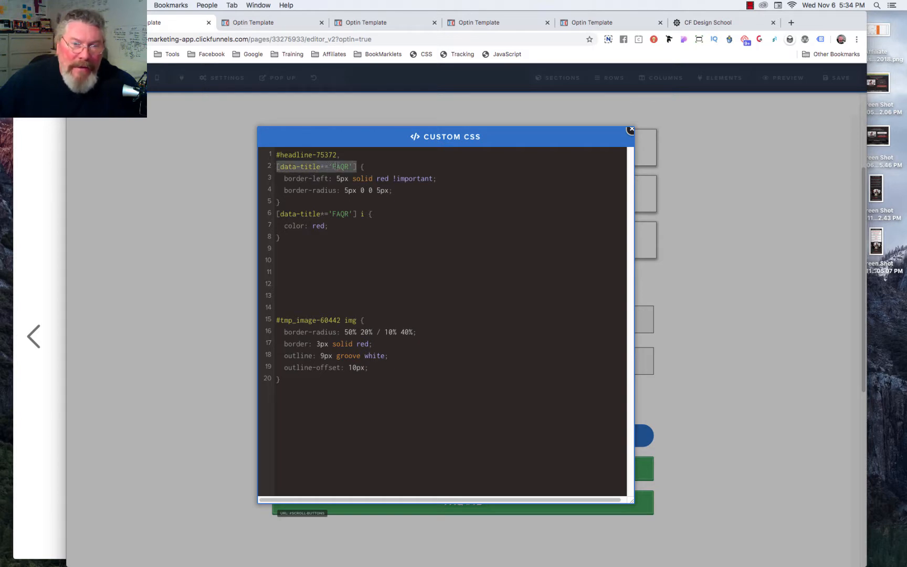
click(348, 166)
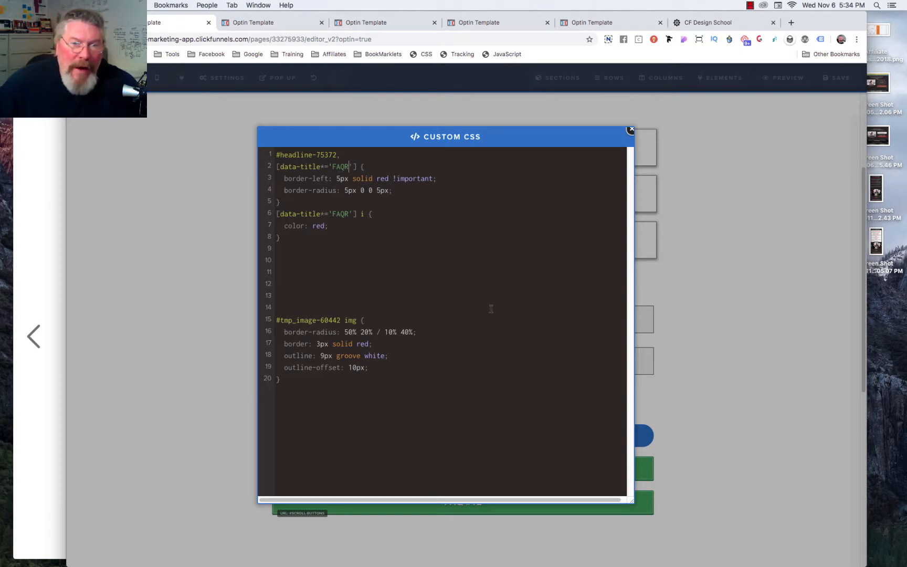
drag(632, 502, 563, 516)
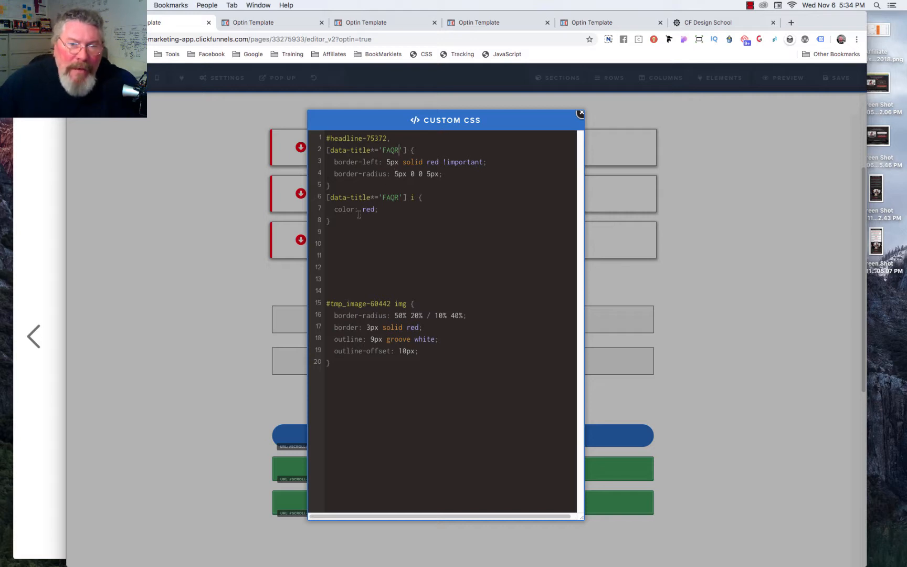
click(412, 198)
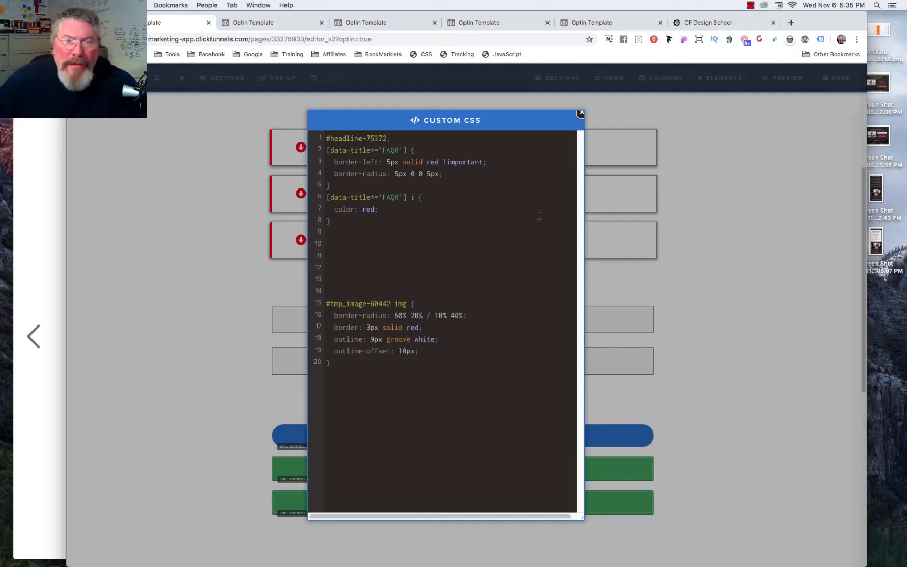
click(699, 185)
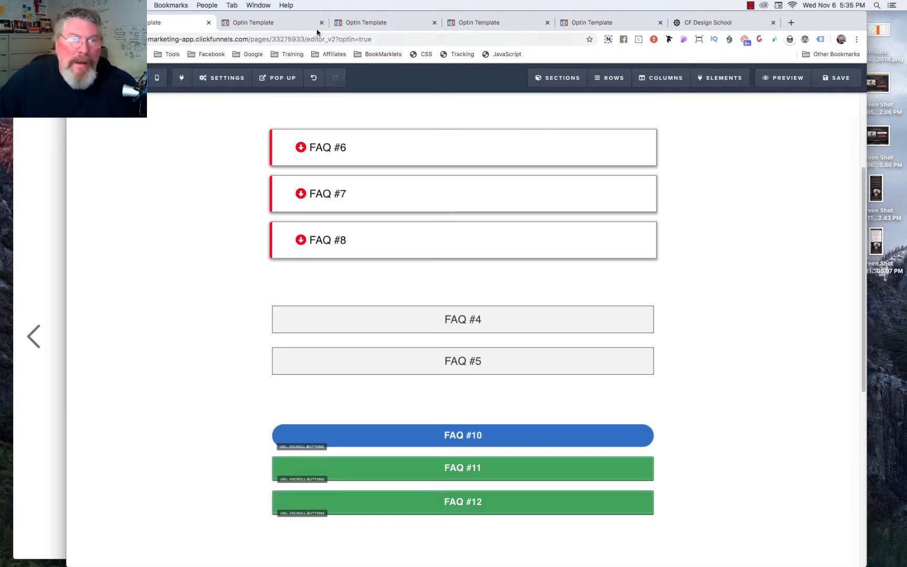
Step: Look over FAQ #4 and #5 on the live page, and find the #4-5 script in the editor's footer code
click(281, 24)
scroll(371, 213, down, 5)
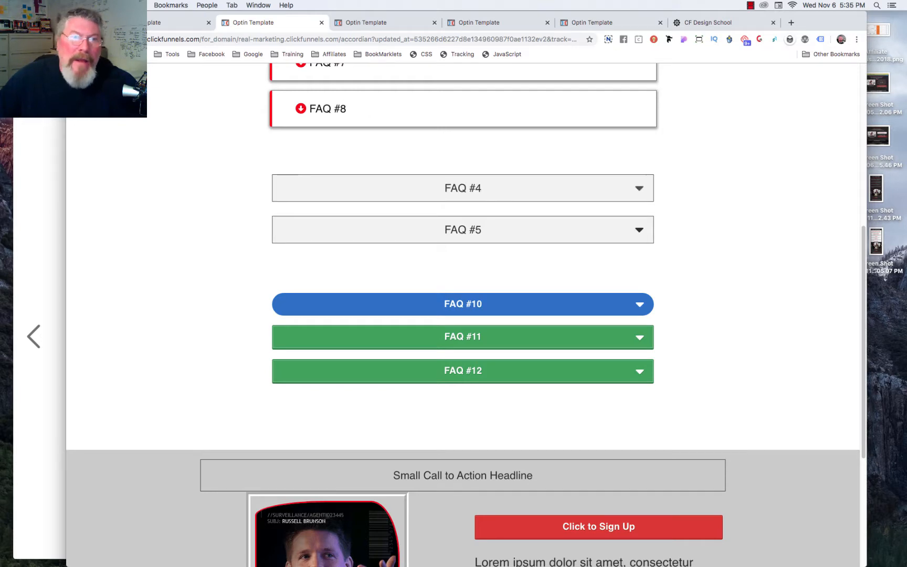
key(ctrl+shift+Tab)
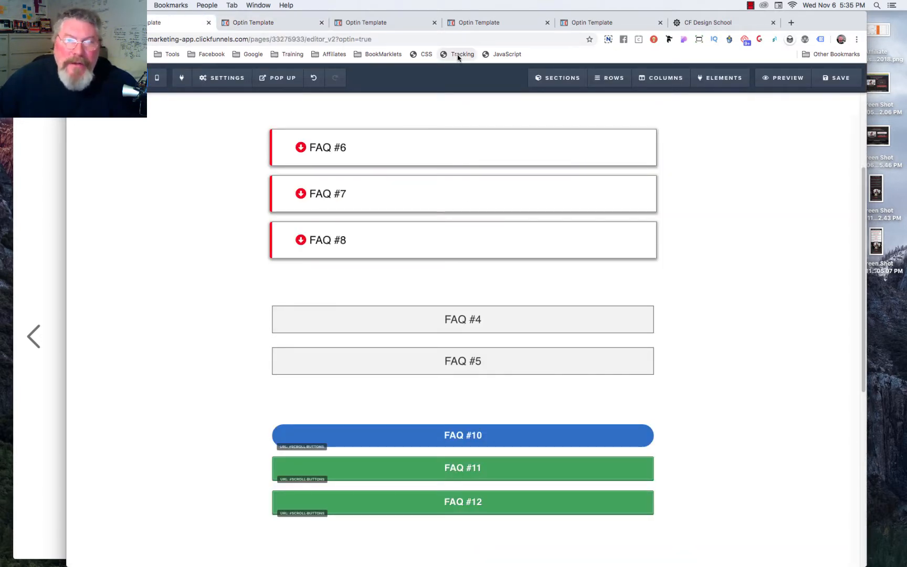
click(458, 56)
scroll(434, 268, down, 5)
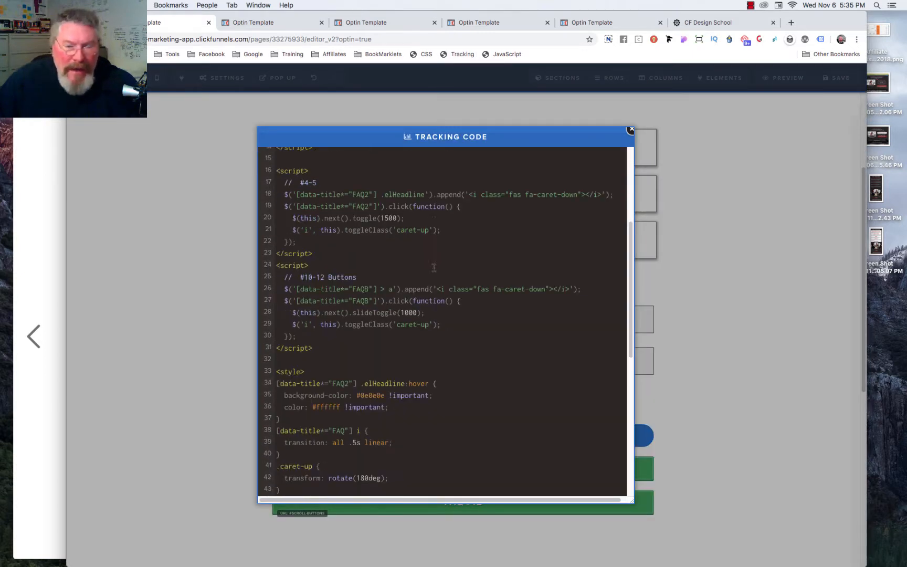
Step: Examine the FAQ2 .elHeadline hover rule in the footer code's style block, and the #4-5 script's append and toggle lines
scroll(434, 268, down, 3)
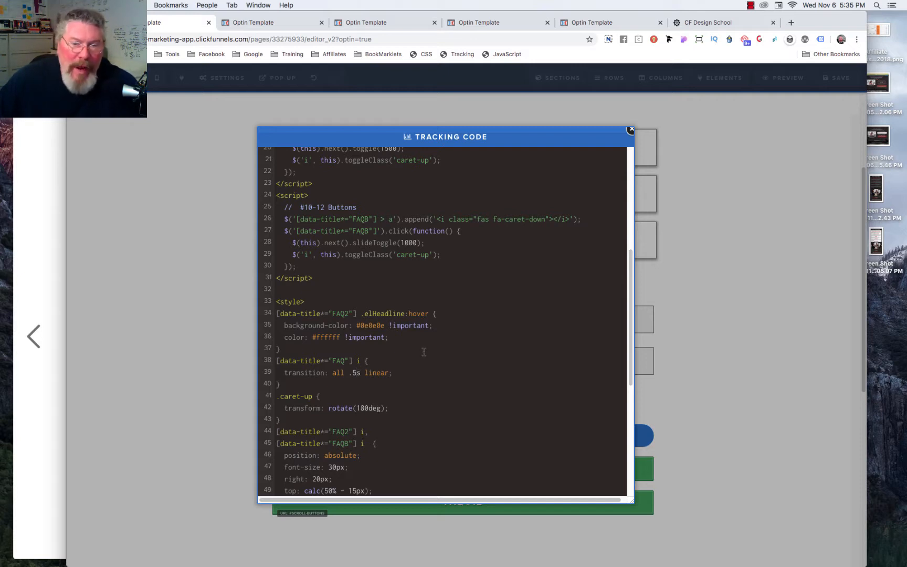
click(389, 338)
shift+click(359, 315)
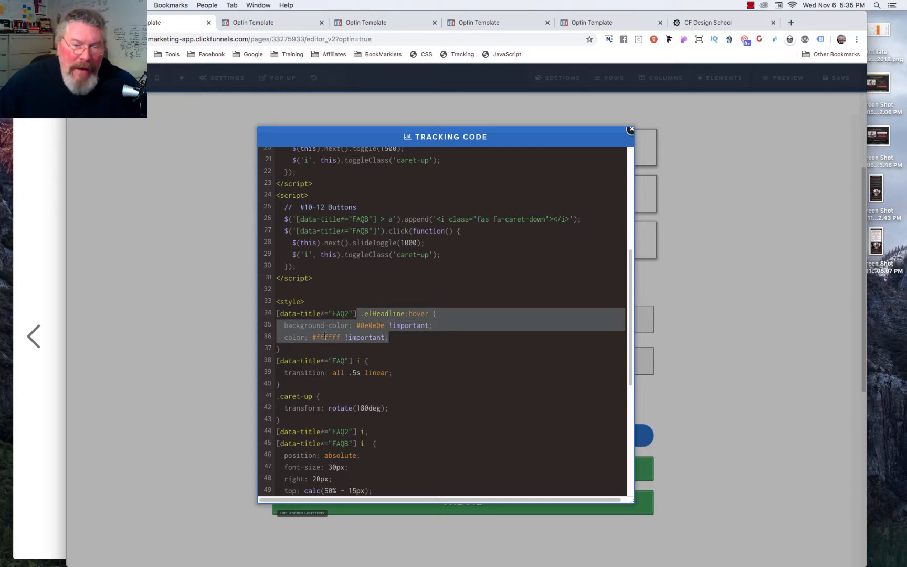
click(436, 351)
scroll(401, 241, up, 3)
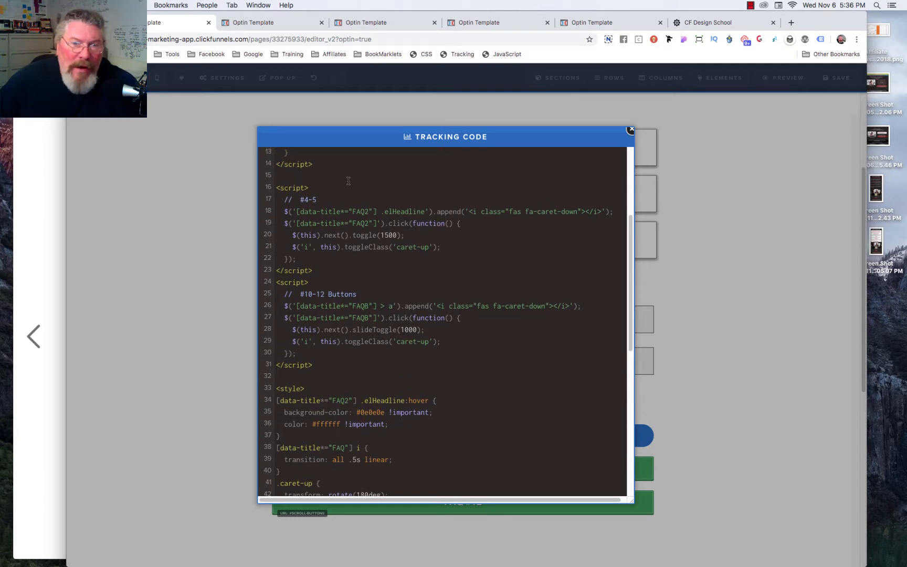
scroll(348, 181, up, 1)
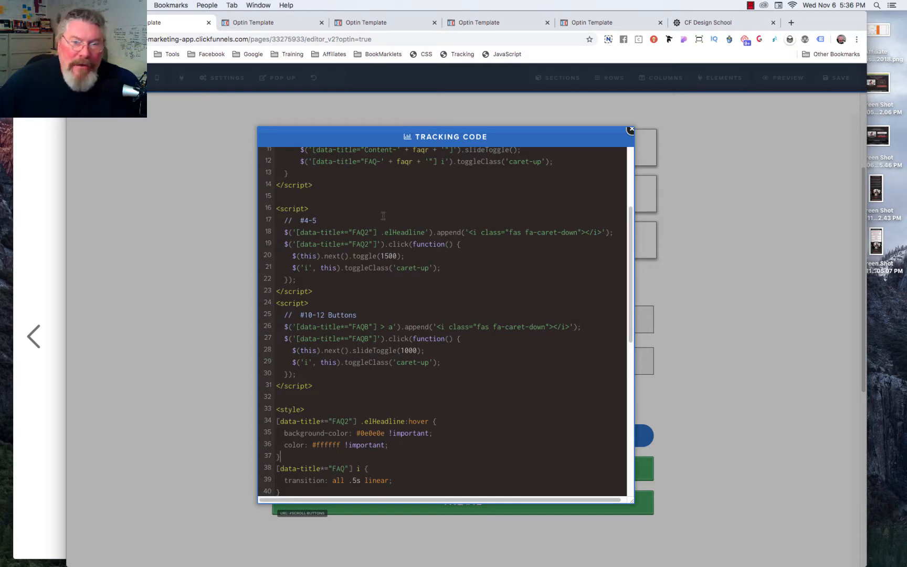
Step: Test the hover colour, expanding and collapsing of FAQ #4 on the live page
click(259, 22)
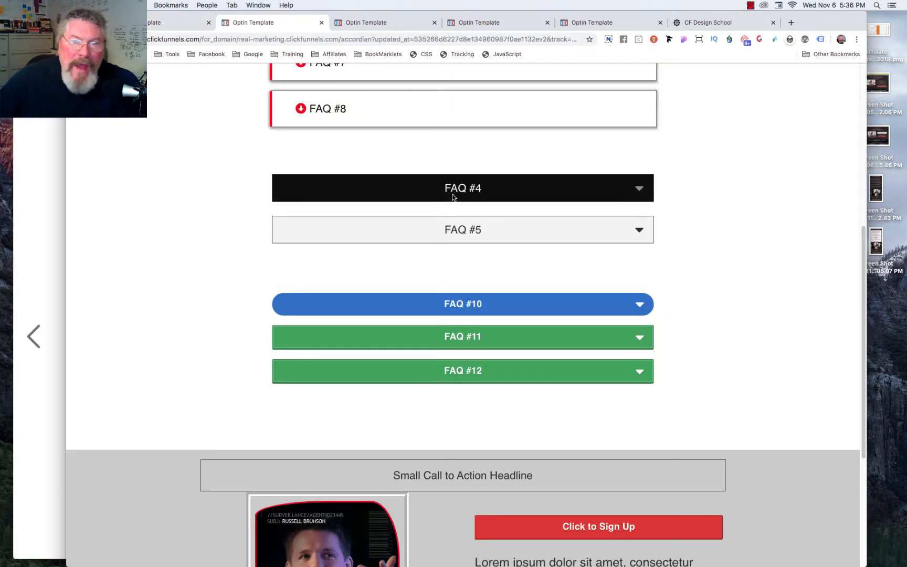
click(455, 185)
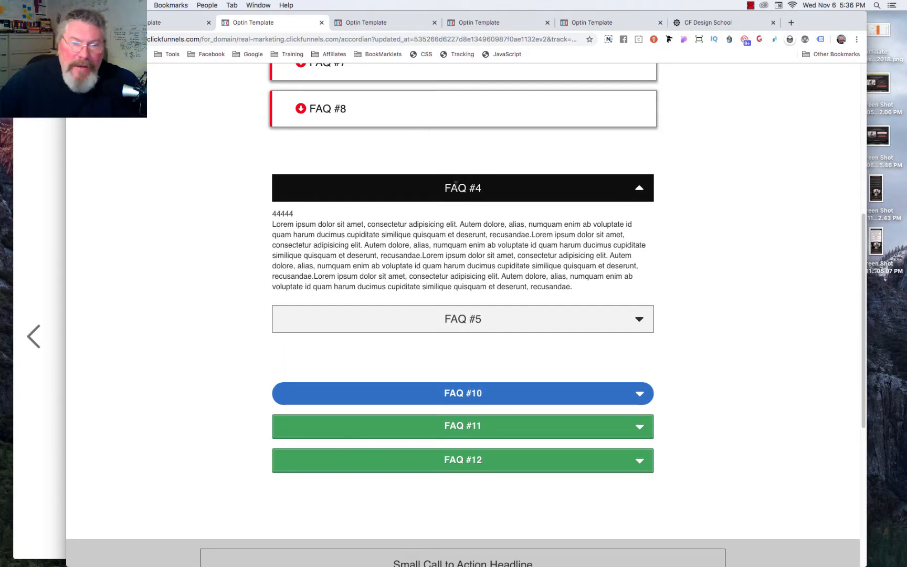
click(455, 189)
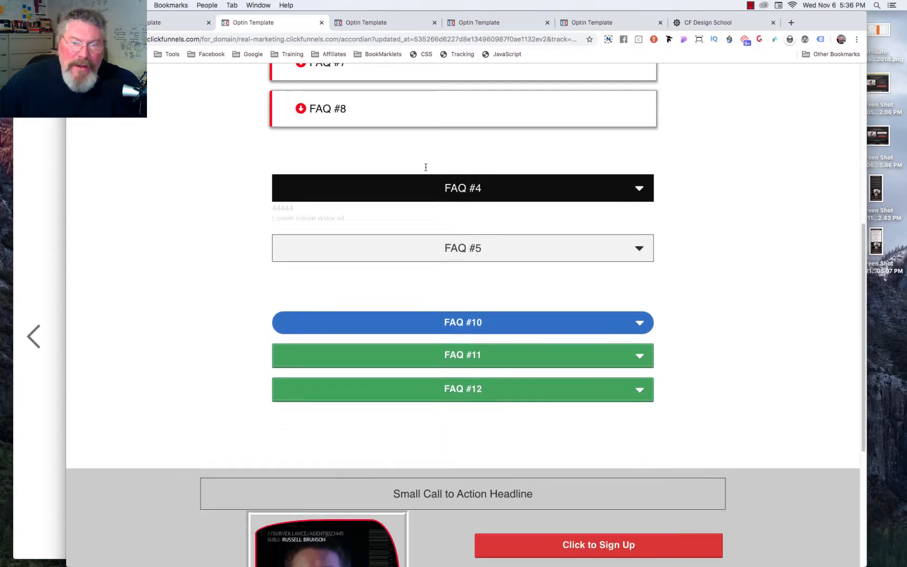
Step: Set the toggle duration in the footer code's #4-5 script to 500, save the page and preview it
click(155, 26)
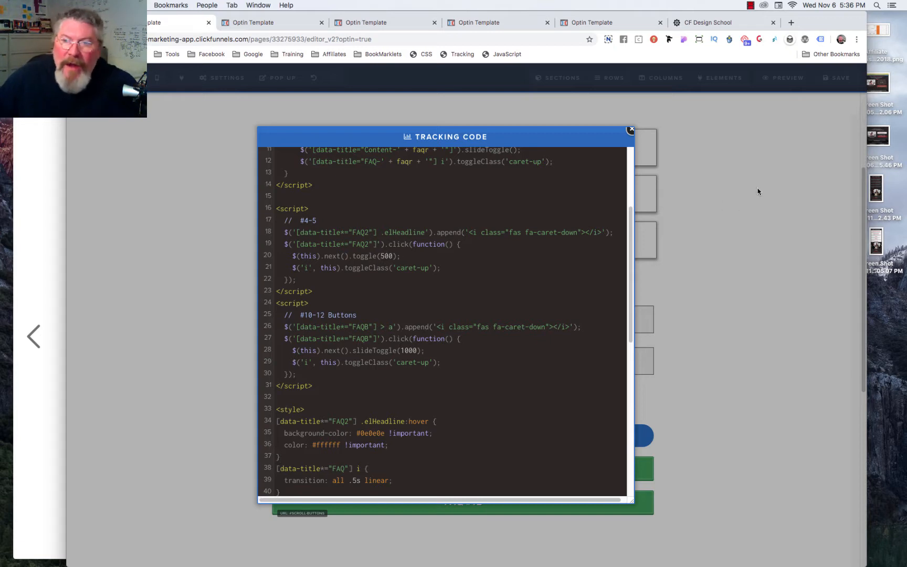
click(828, 85)
click(828, 79)
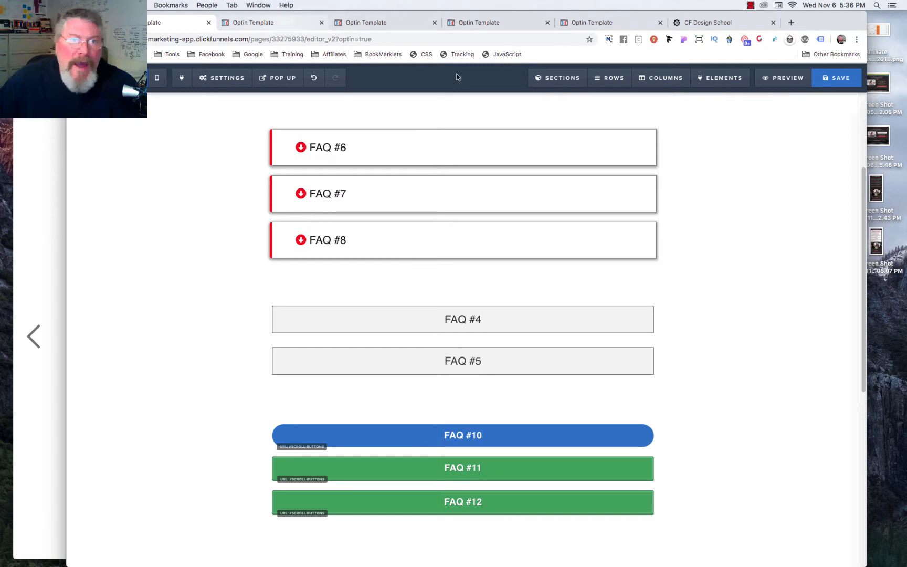
click(780, 77)
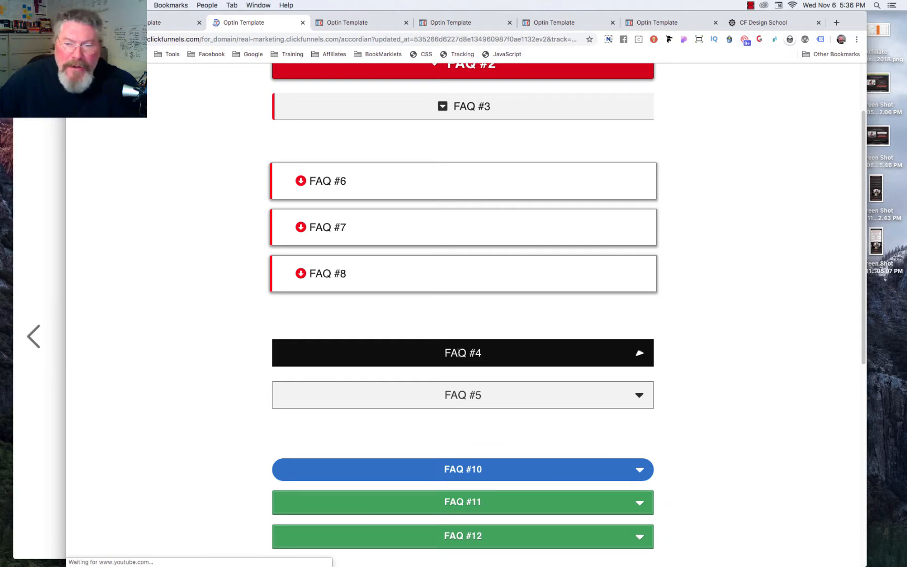
Step: Test the toggle speed on the previewed page by expanding and collapsing FAQ #4 several times
click(459, 353)
click(459, 353)
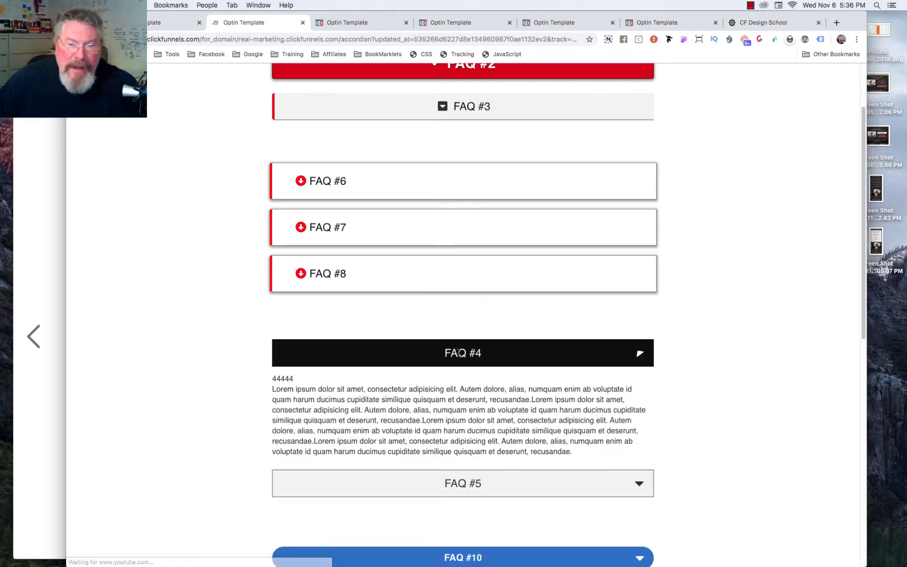
click(458, 353)
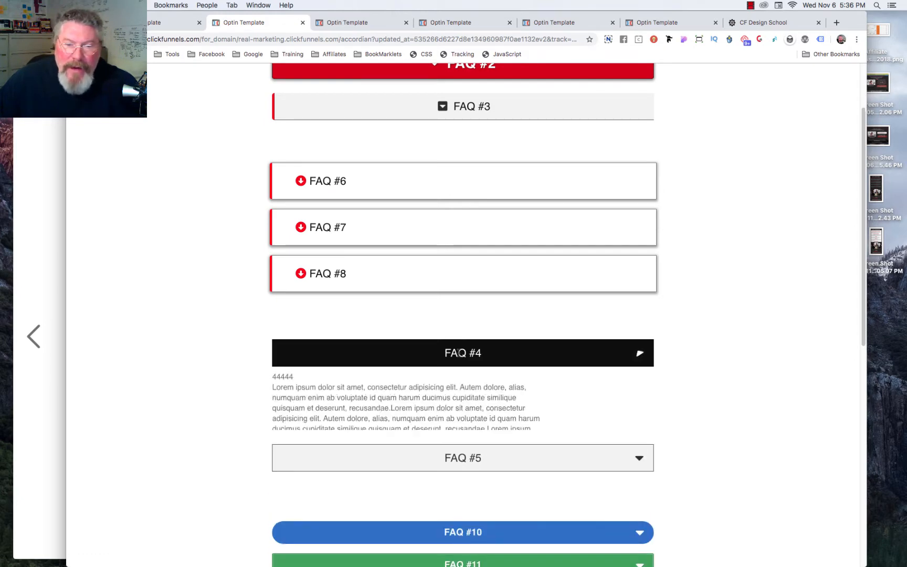
click(458, 353)
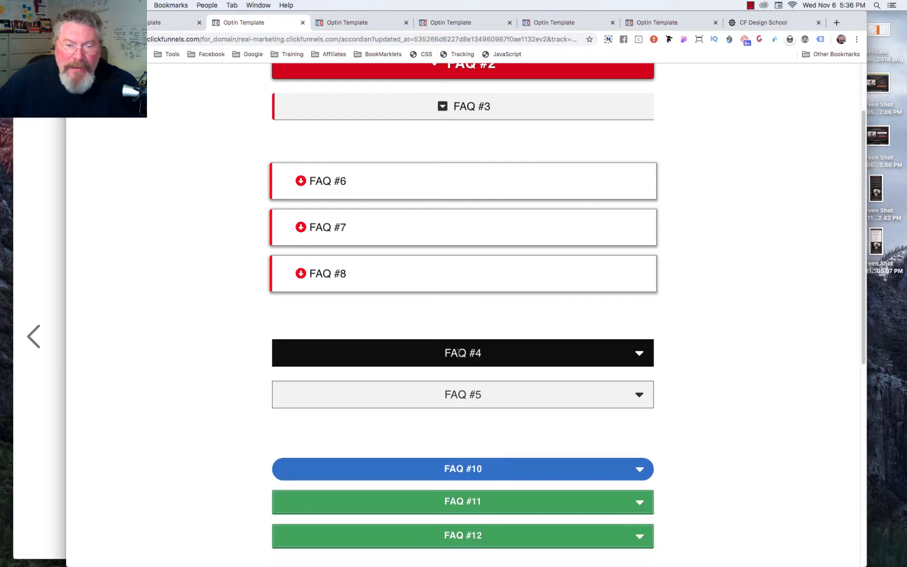
click(459, 353)
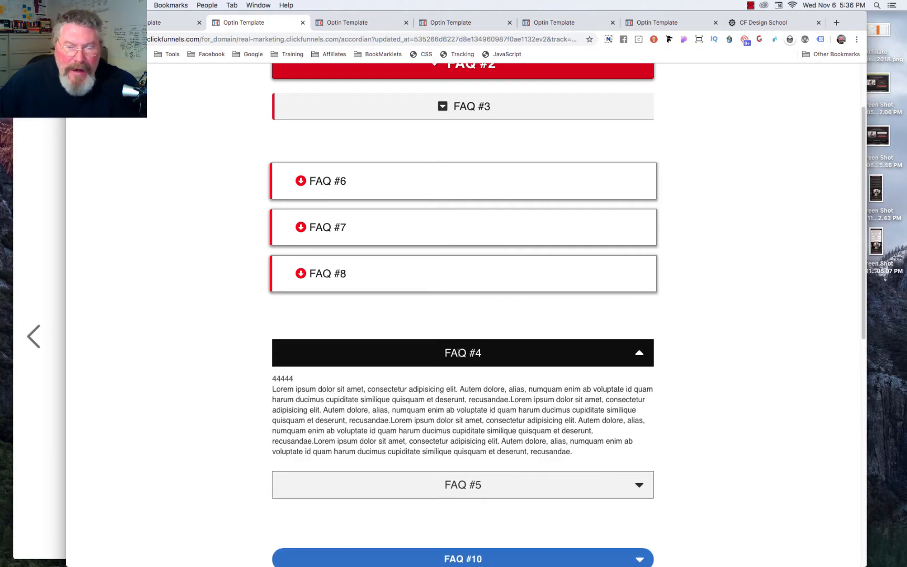
click(458, 353)
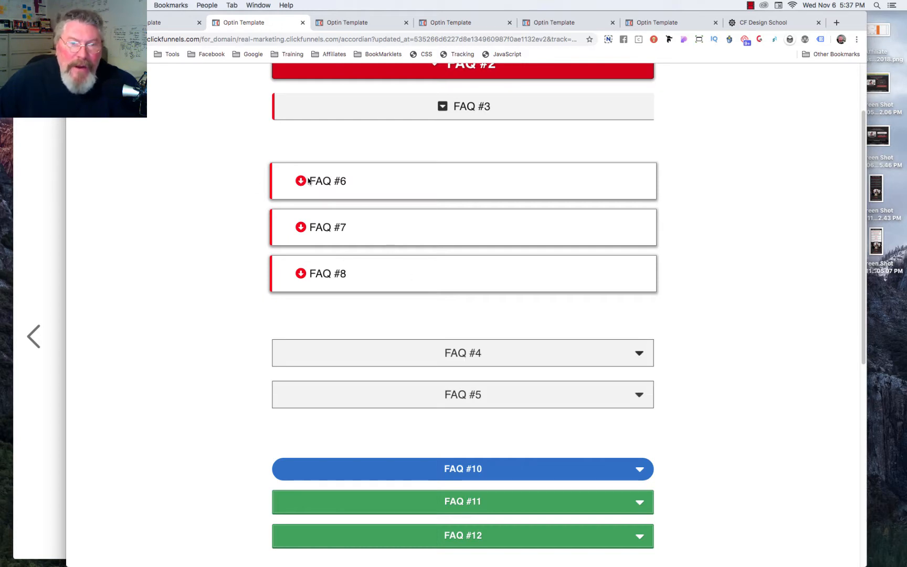
Step: Examine the #10-12 Buttons script in the editor's footer code, including its FAQB selectors and slideToggle line
click(149, 24)
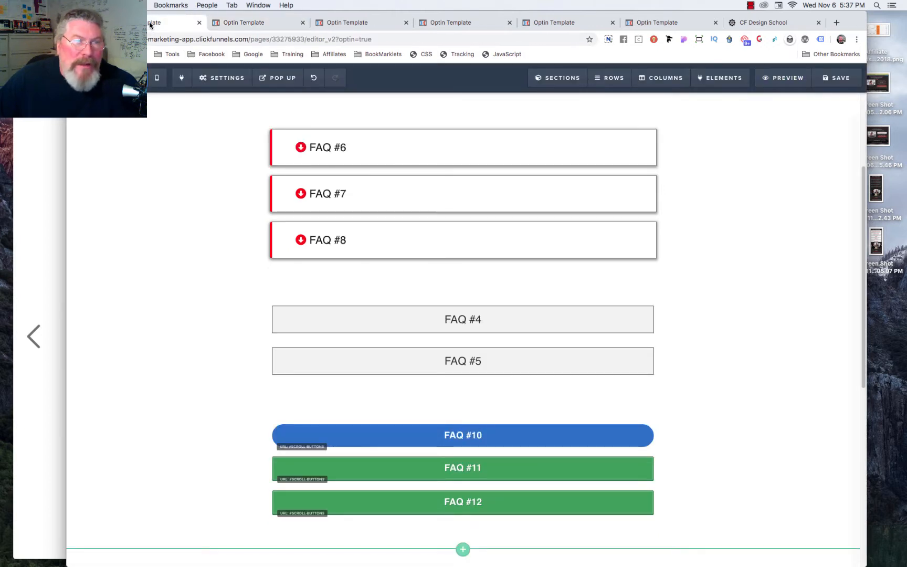
click(457, 55)
scroll(469, 303, down, 5)
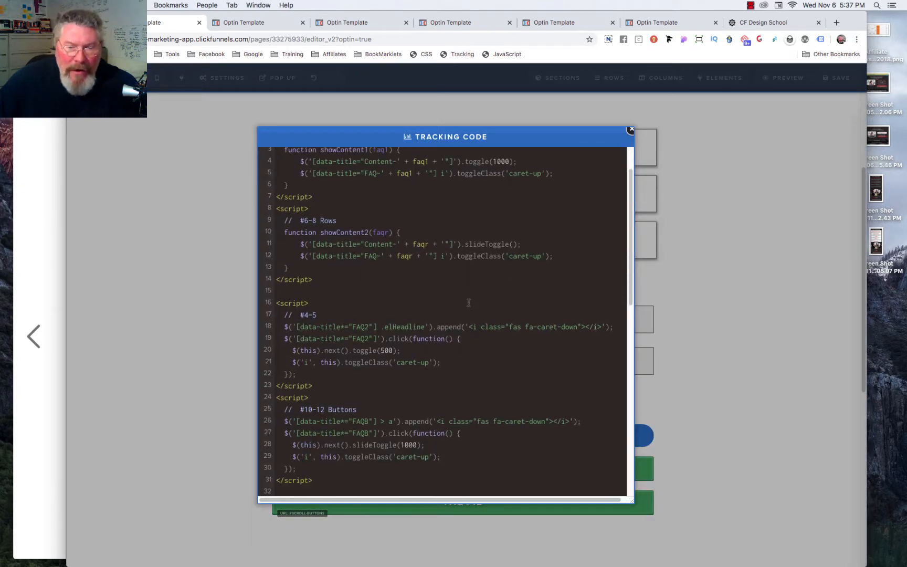
scroll(468, 303, down, 3)
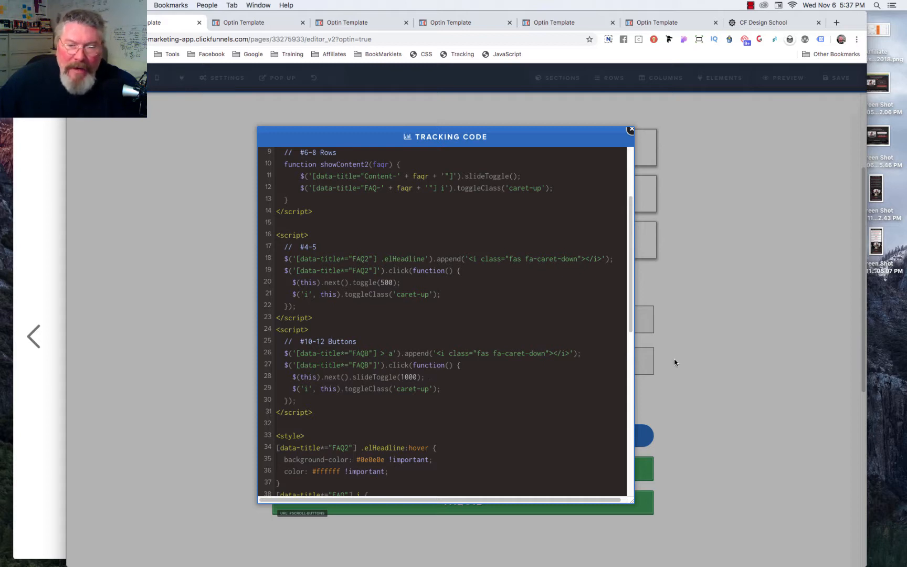
Step: Test expanding and collapsing the FAQ #10 button twice on the live page
click(243, 23)
scroll(661, 395, down, 4)
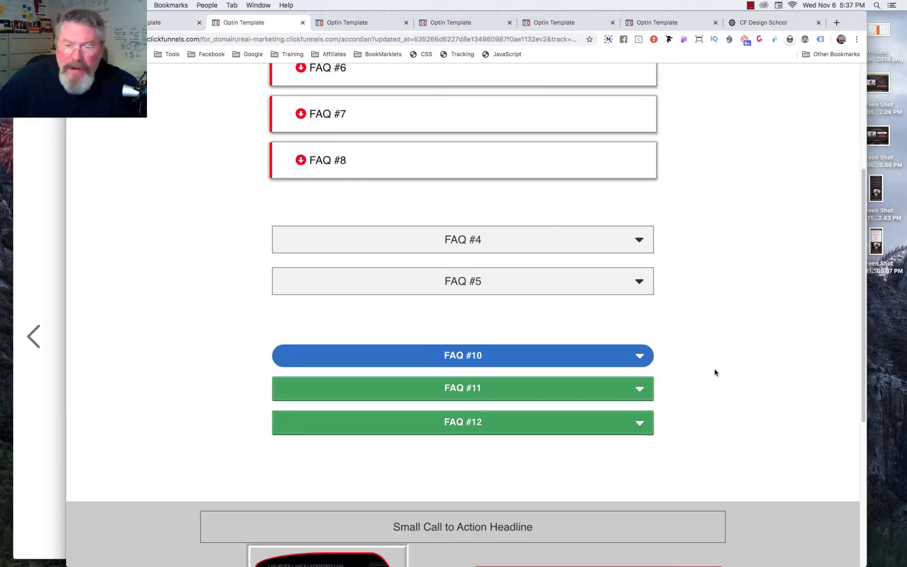
click(471, 358)
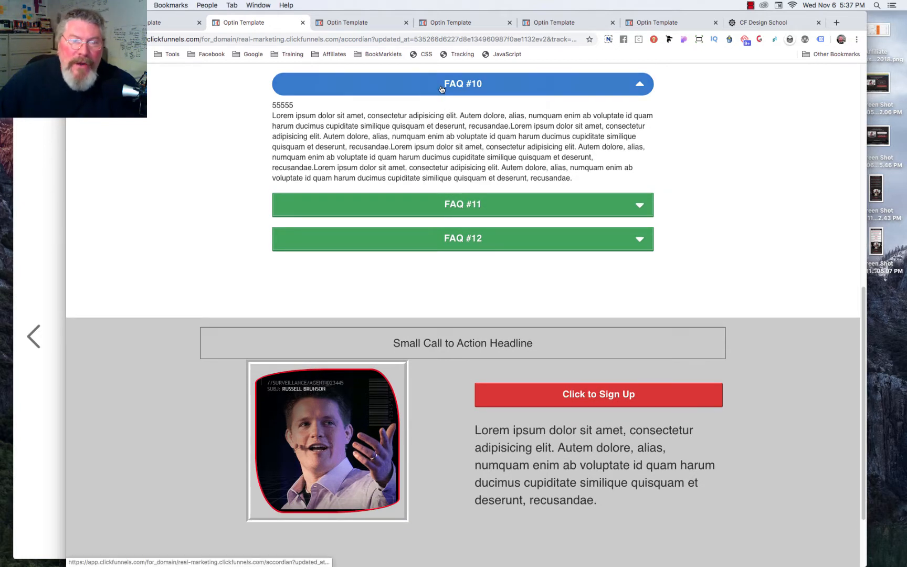
click(442, 89)
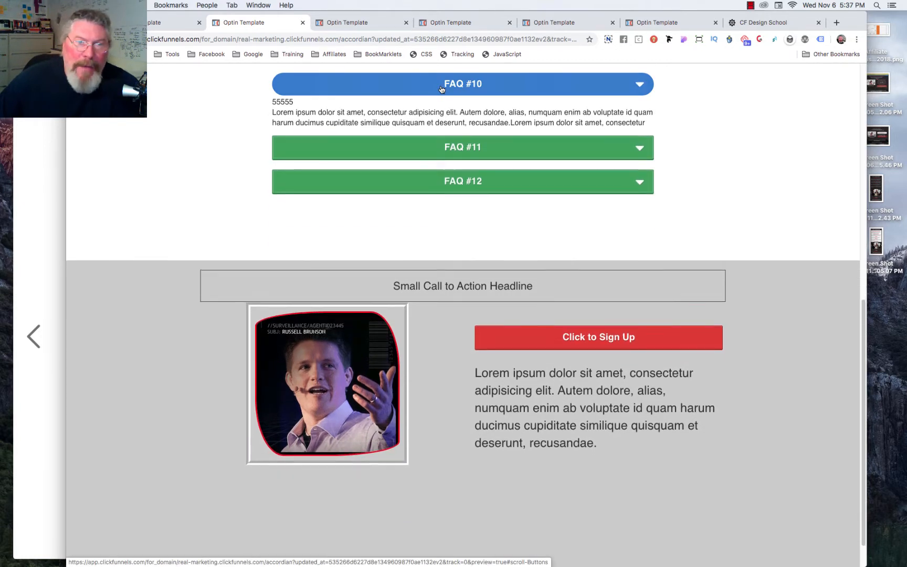
click(442, 89)
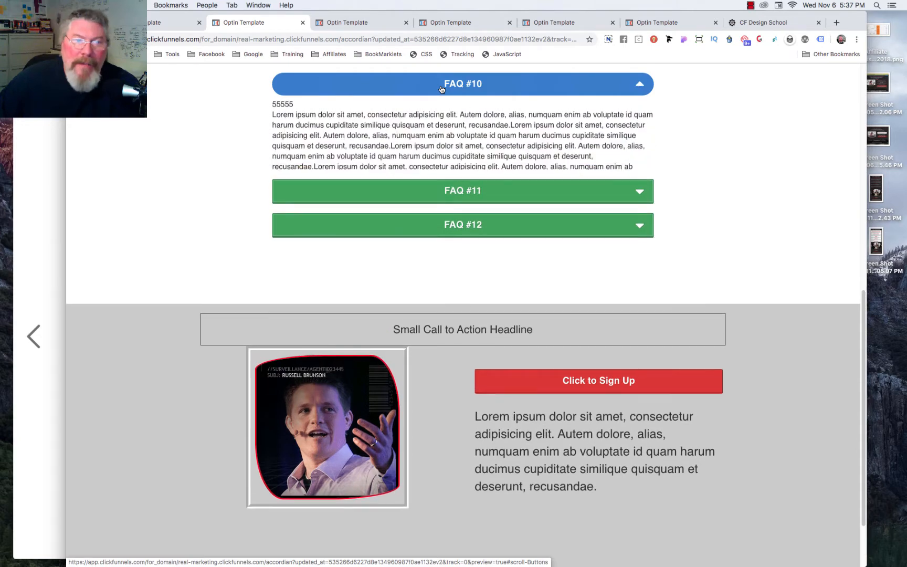
click(442, 90)
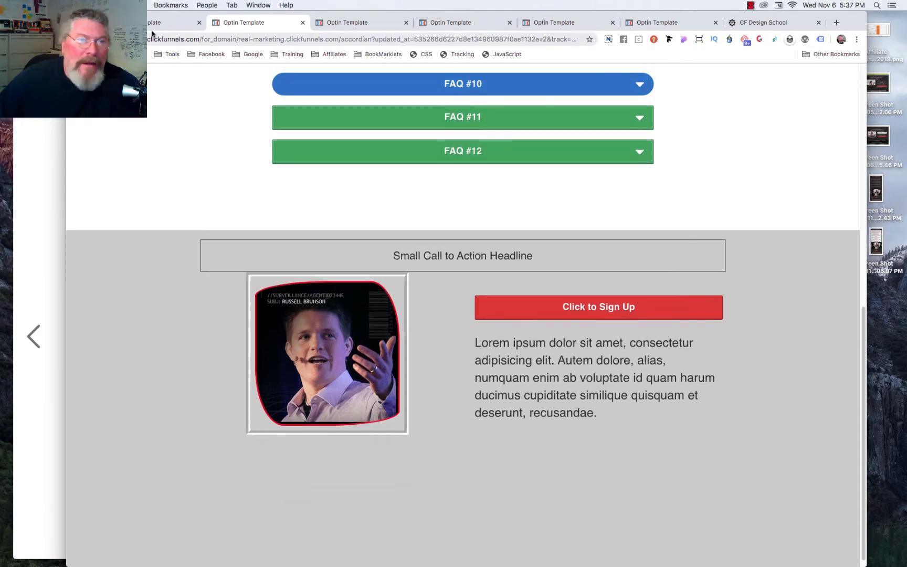
Step: Set the slideToggle duration in the footer code's #10-12 Buttons script to 500
click(141, 23)
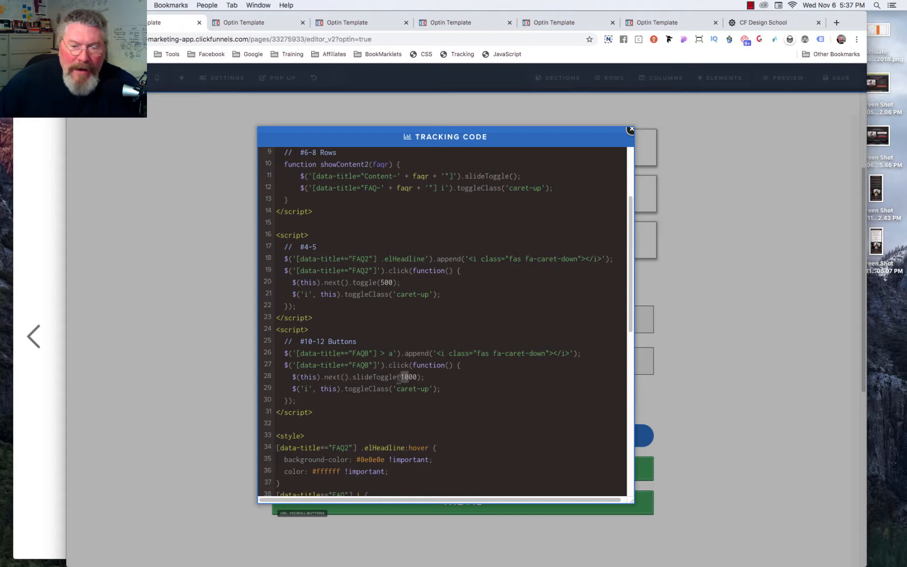
text(5)
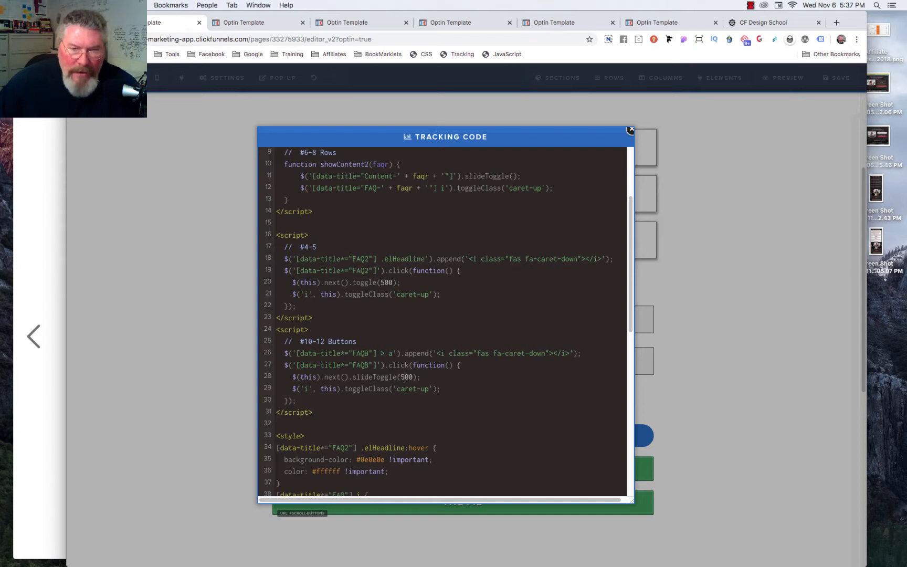
Step: Close the tracking code, save the page and open a fresh preview of it
click(733, 147)
click(837, 77)
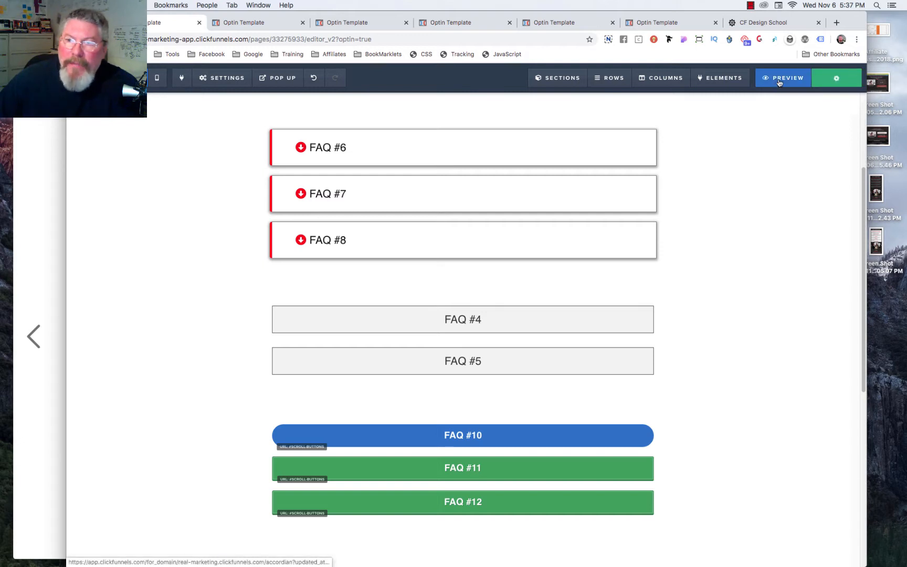
click(780, 80)
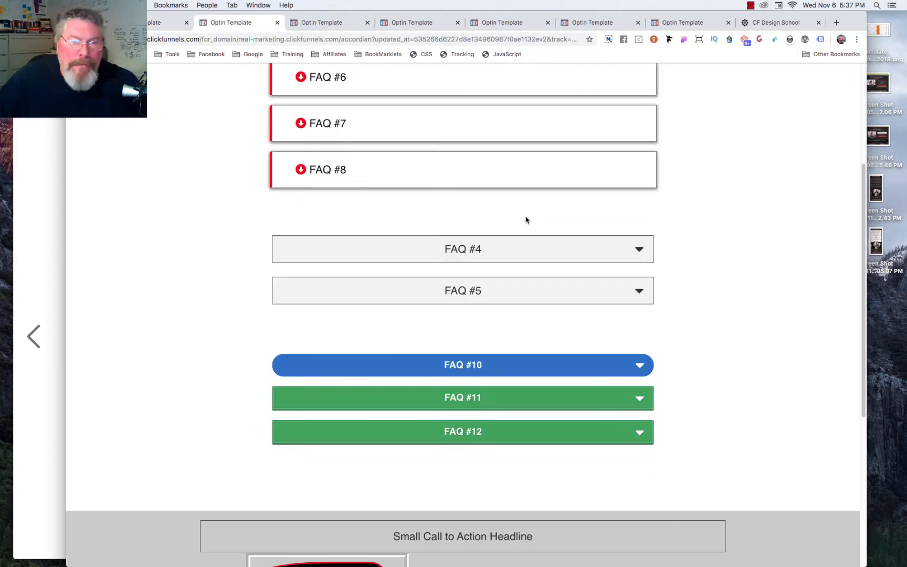
Step: Test the slide speed on the previewed page by expanding and collapsing the FAQ #10 button several times
scroll(527, 220, down, 2)
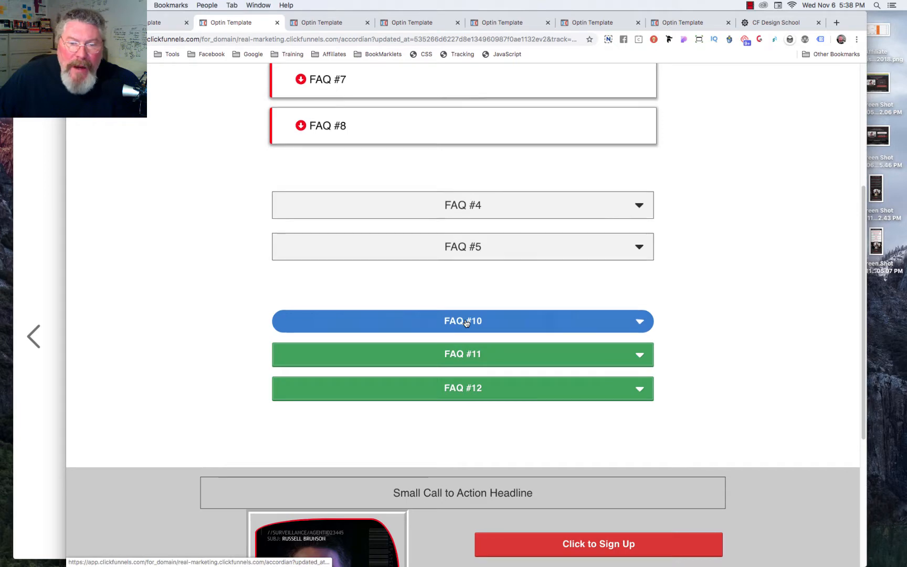
click(465, 322)
click(402, 85)
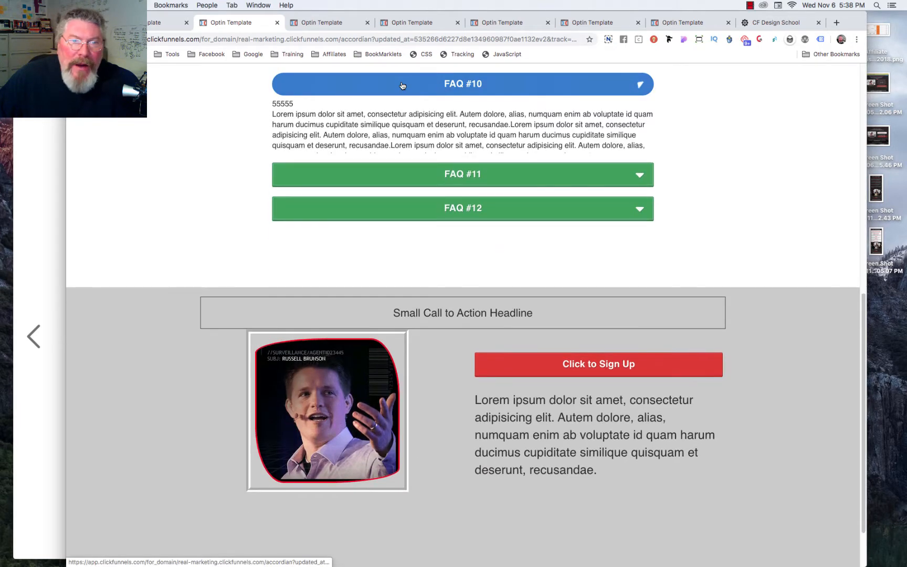
click(351, 87)
click(351, 87)
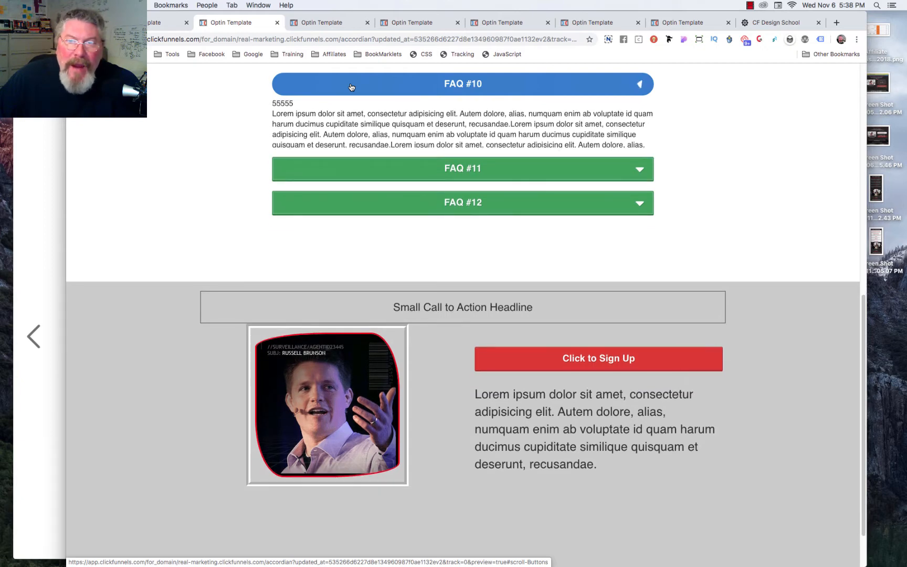
click(351, 87)
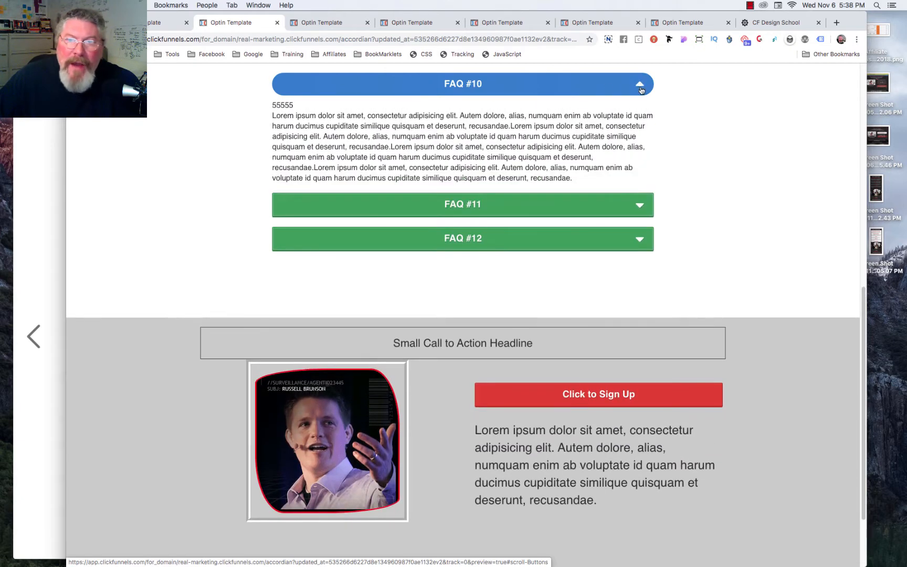
click(383, 88)
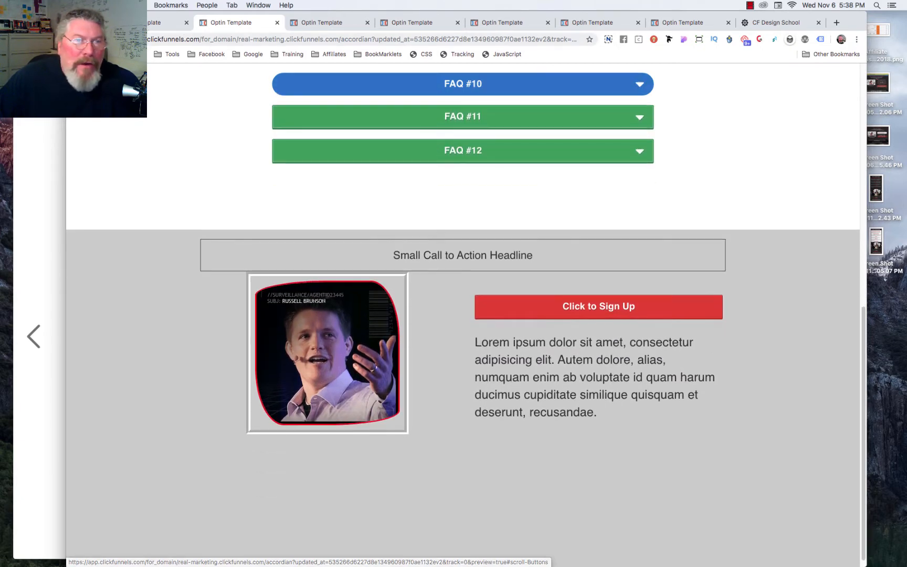
Step: Apply the Orange Dark Button theme to the FAQ #11 button in the page editor
click(167, 22)
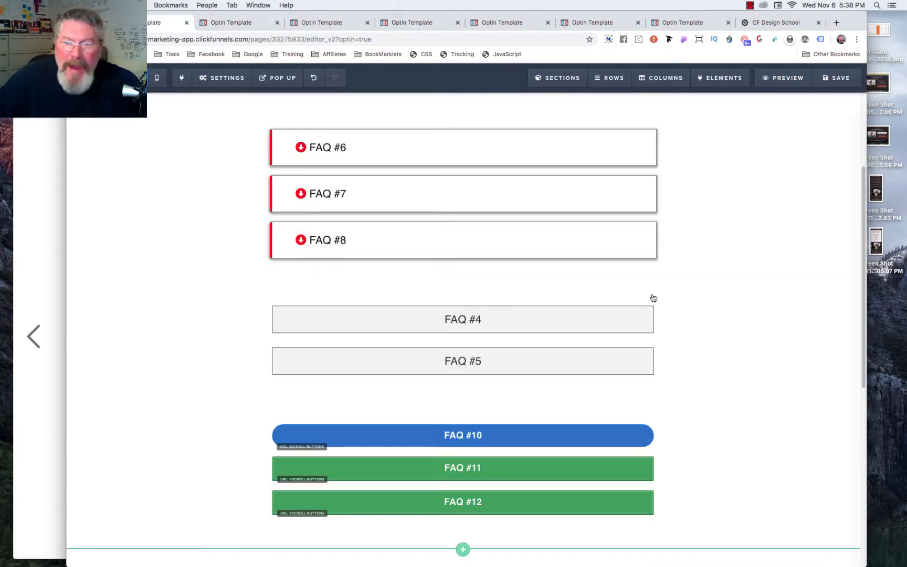
scroll(652, 297, down, 3)
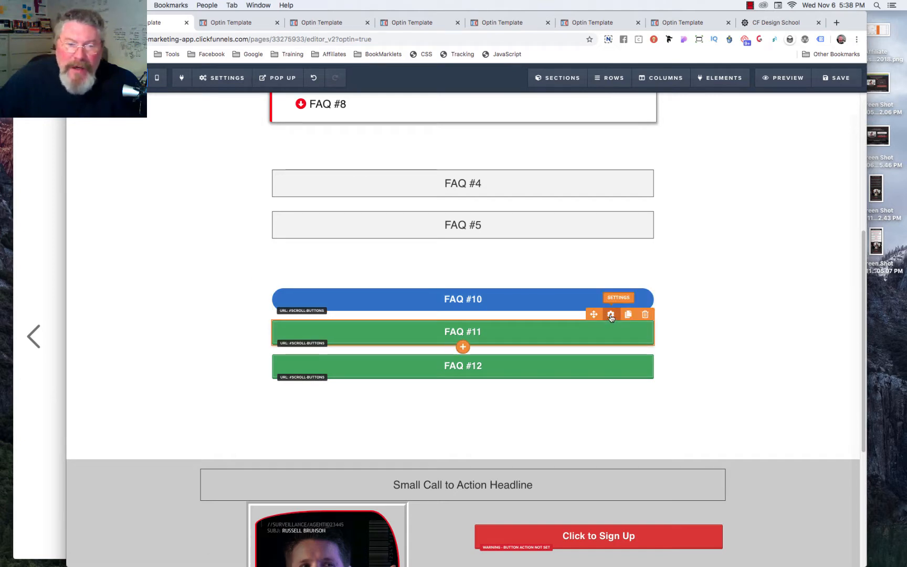
click(611, 314)
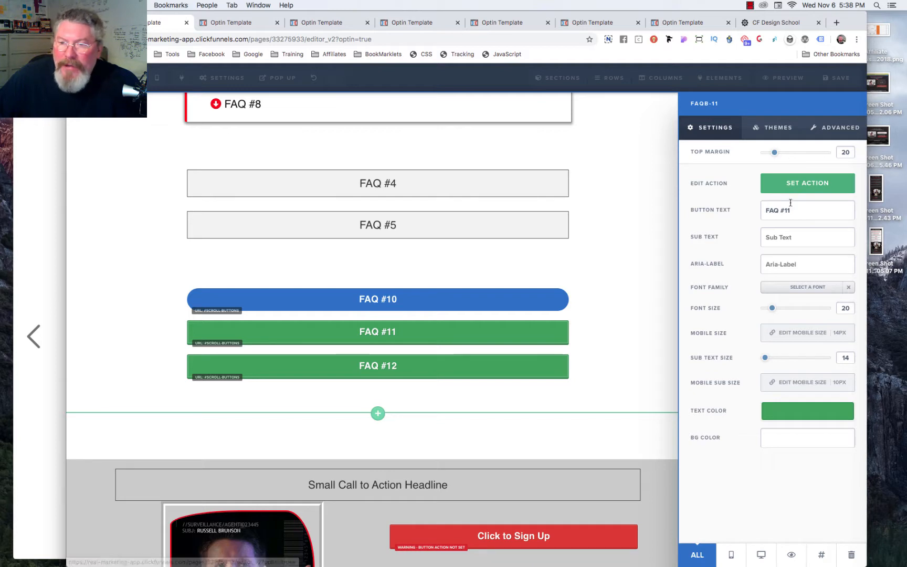
click(789, 127)
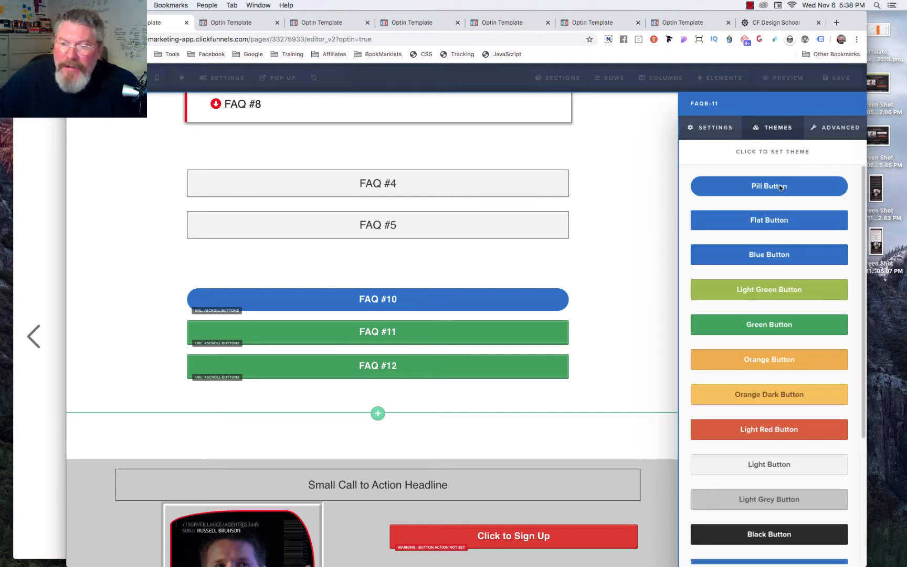
click(756, 395)
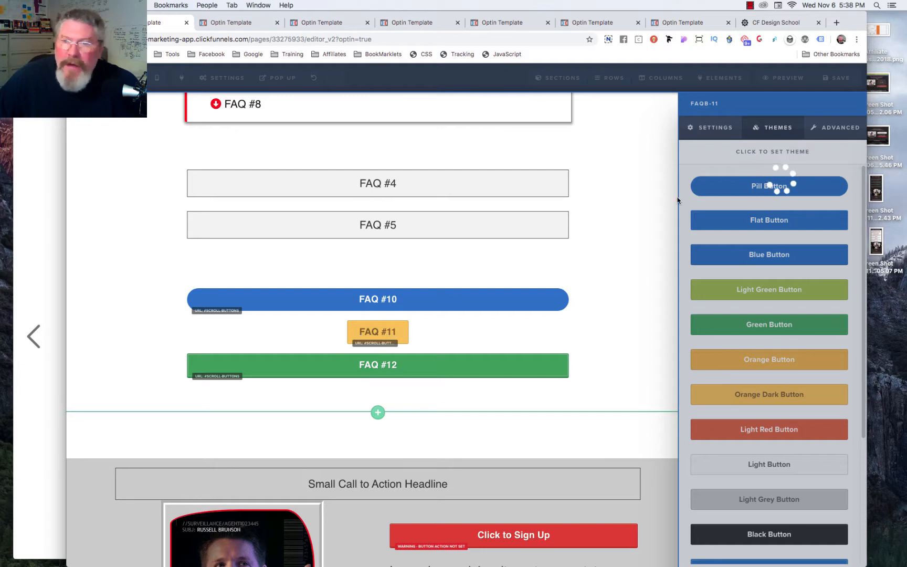
Step: Set the FAQ #11 button's width to Fill Width and its corners to 15px
click(843, 129)
click(785, 181)
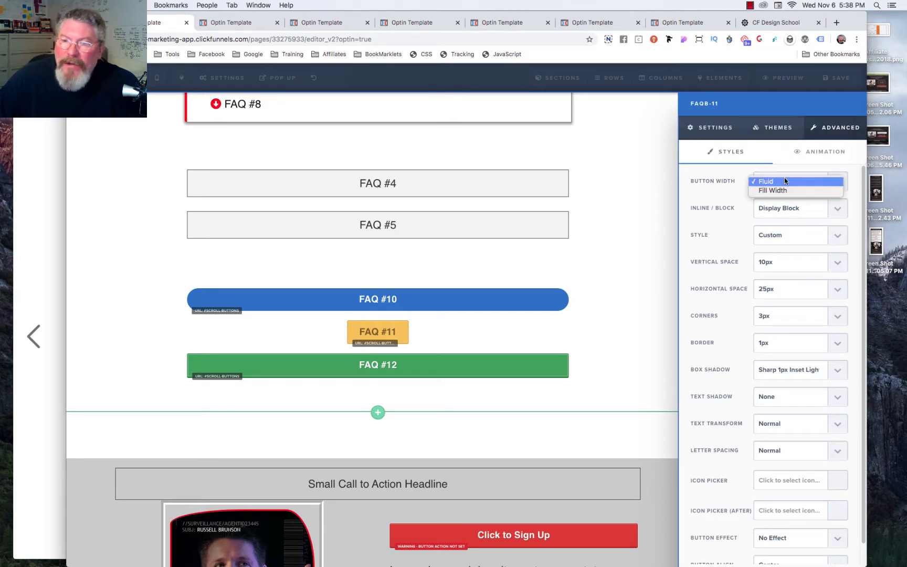
click(783, 191)
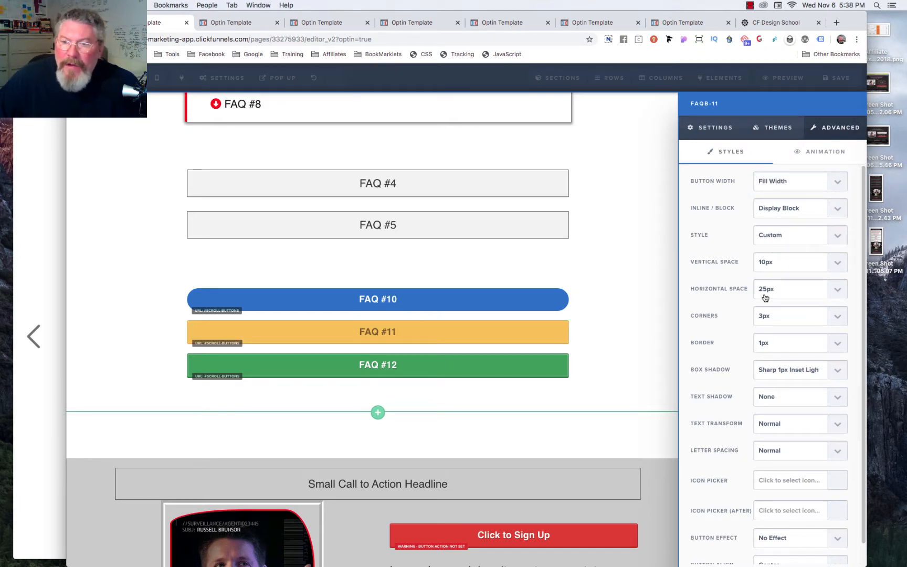
click(770, 315)
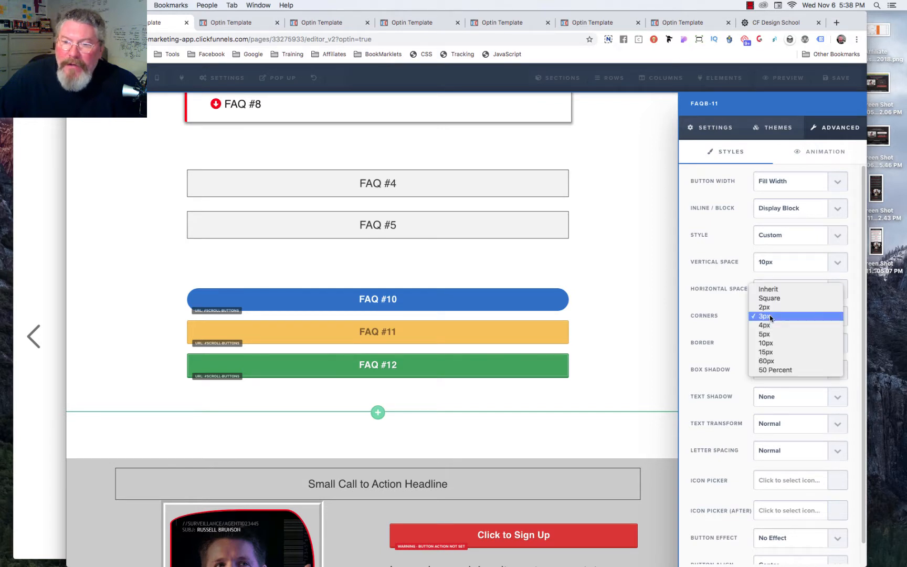
click(769, 353)
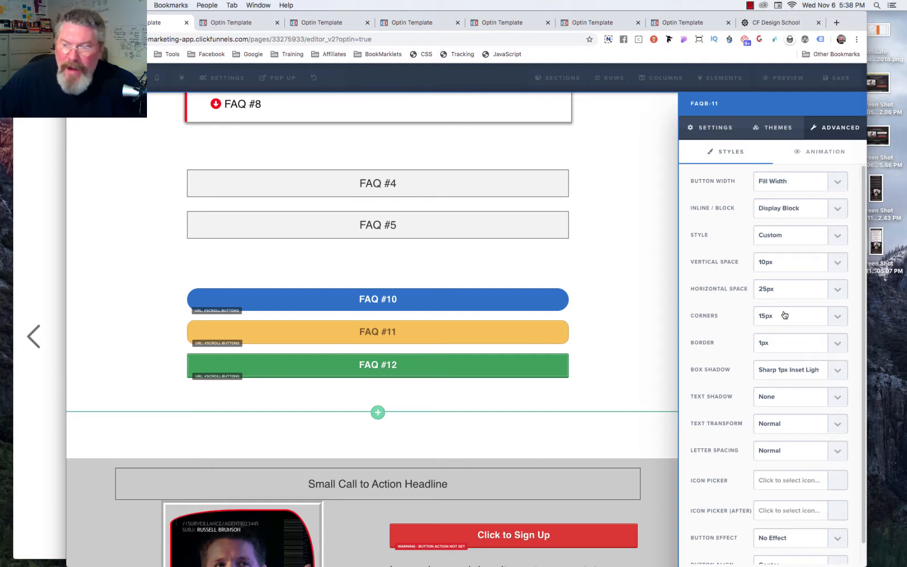
scroll(784, 315, down, 1)
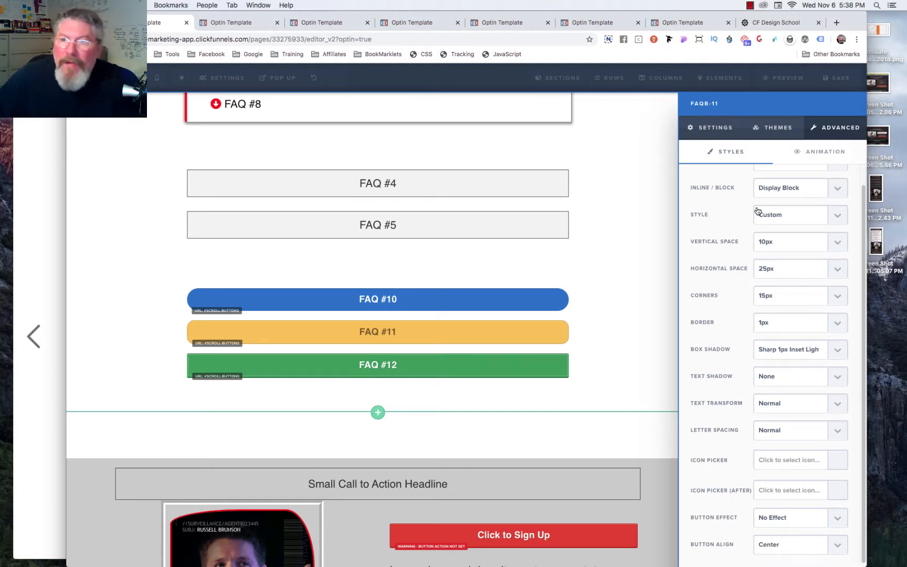
Step: Change the FAQ #11 button's action to Go to Website URL with # as the URL, and save the page
click(713, 130)
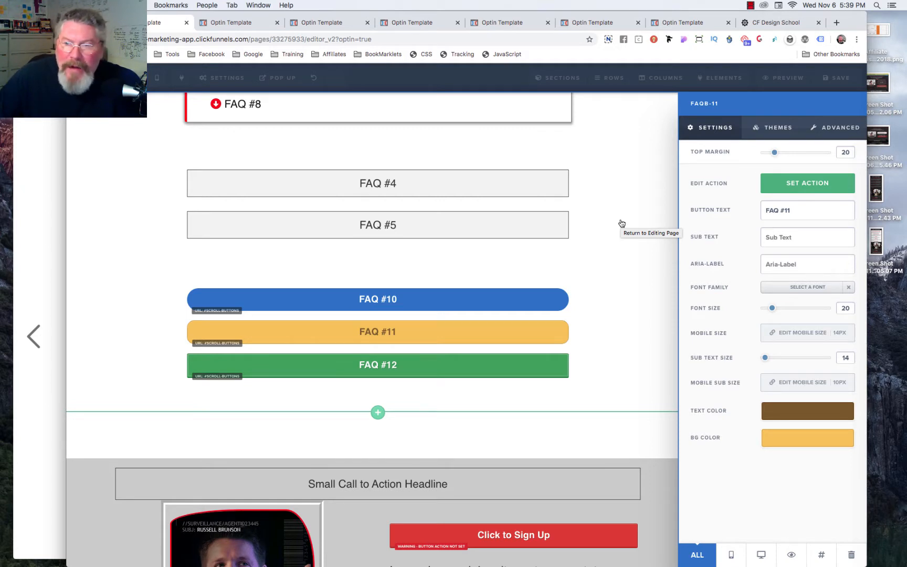
click(803, 185)
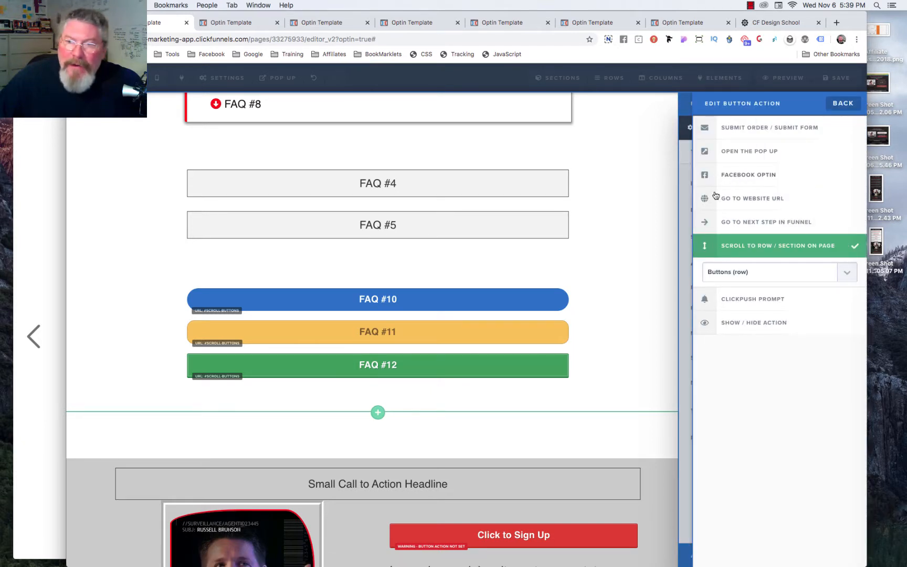
click(744, 201)
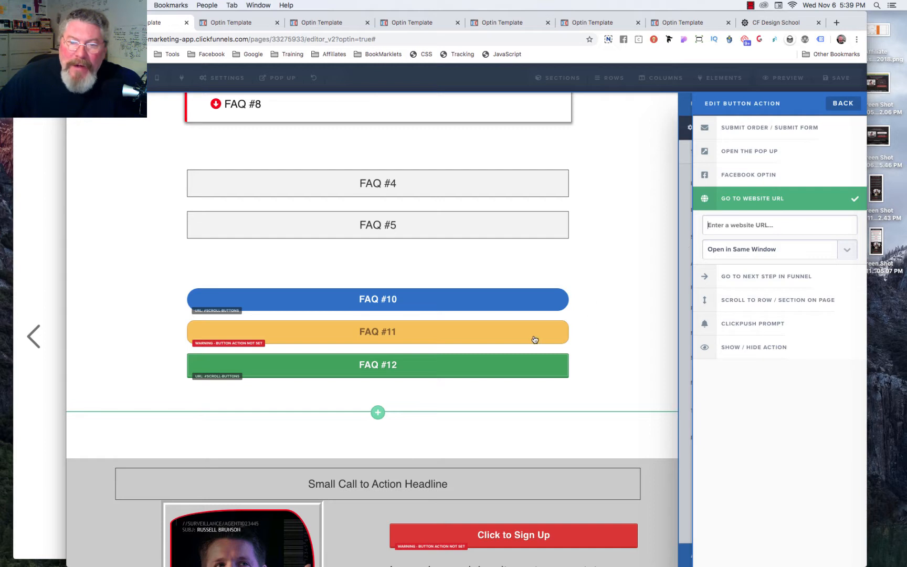
click(721, 226)
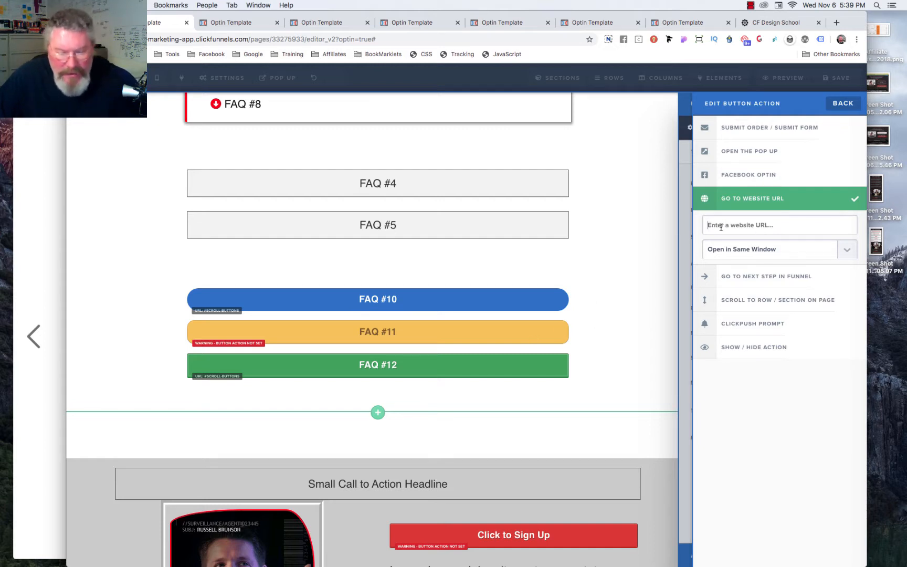
text(#)
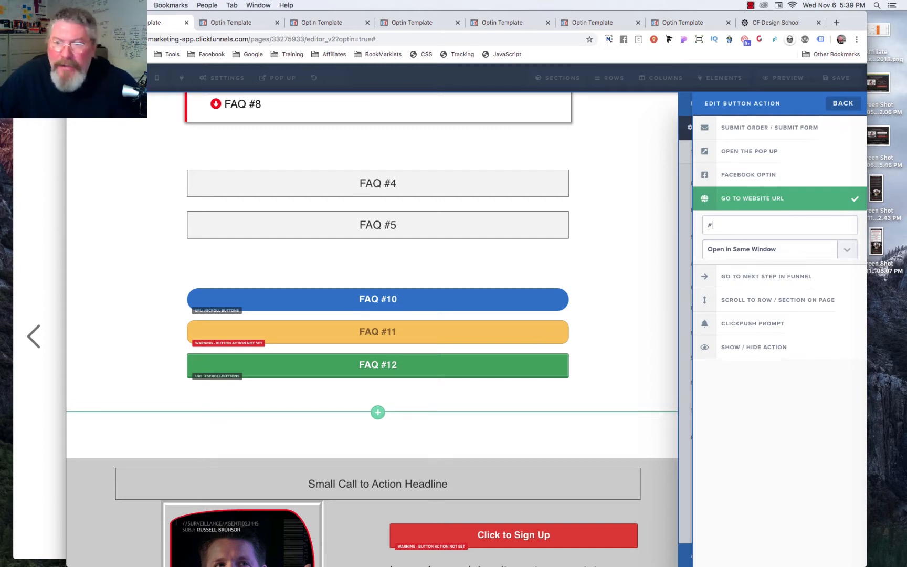
click(627, 233)
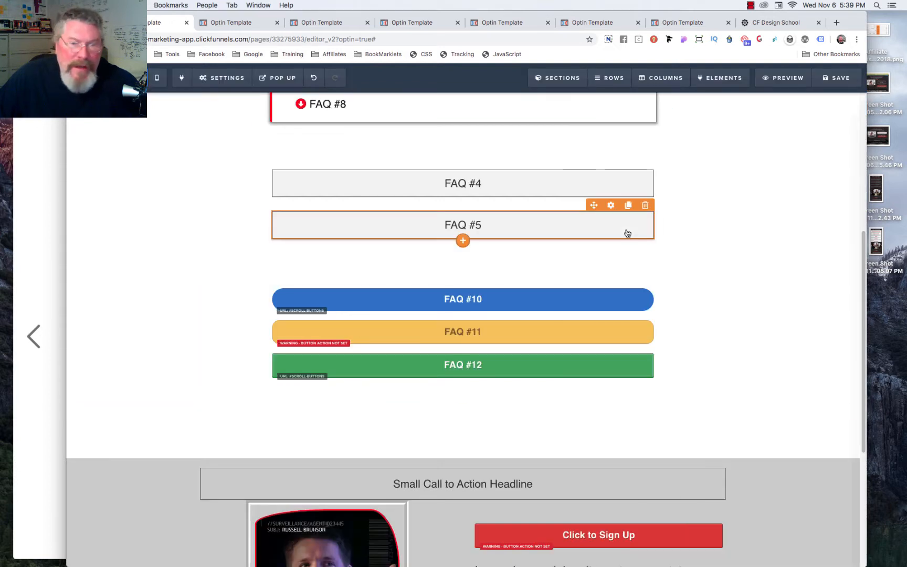
click(830, 81)
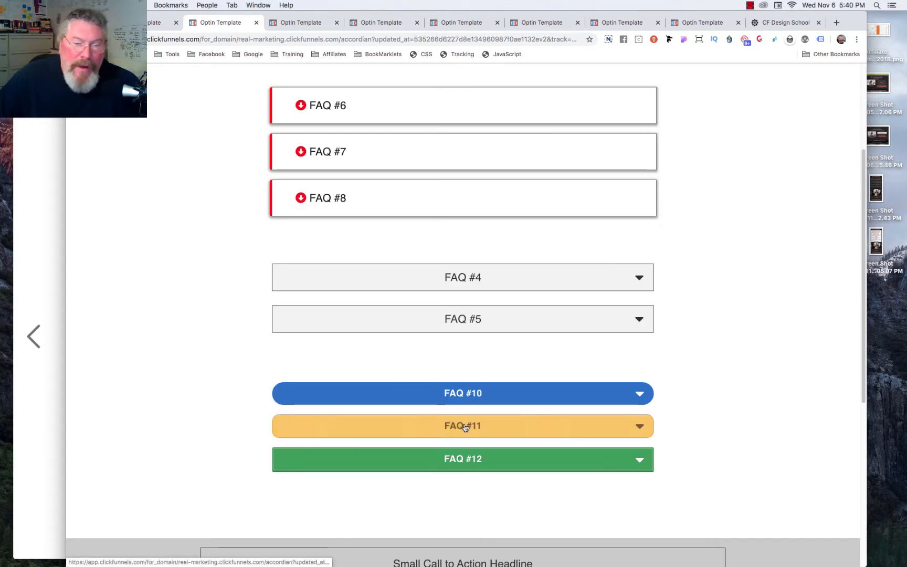
Step: Test the FAQ #11 button repeatedly on the previewed page, checking where the page scrolls after each toggle
scroll(464, 426, up, 3)
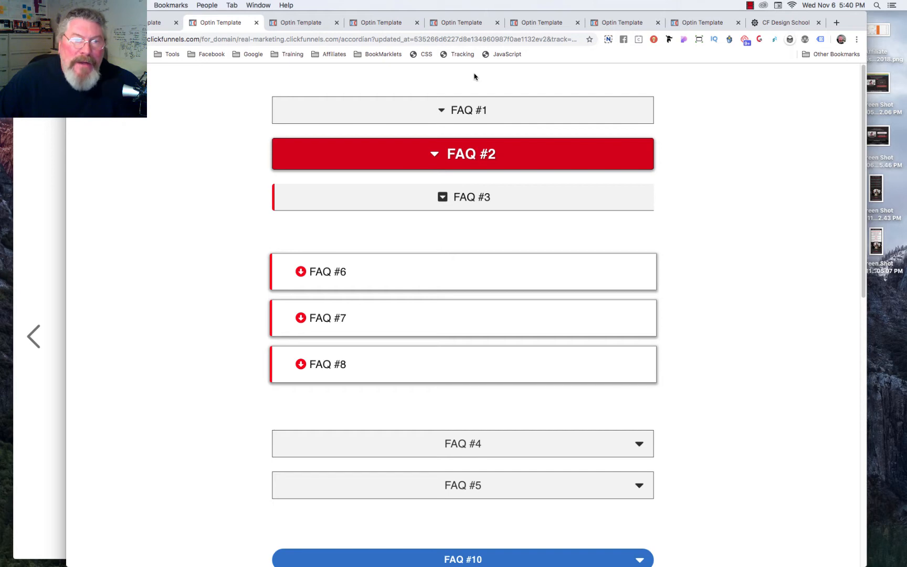
scroll(420, 492, down, 3)
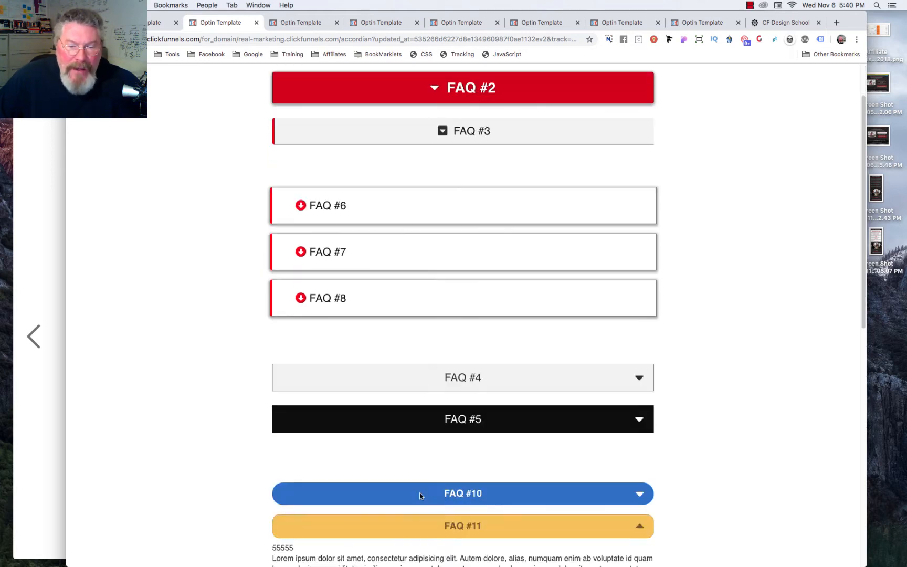
scroll(442, 462, up, 3)
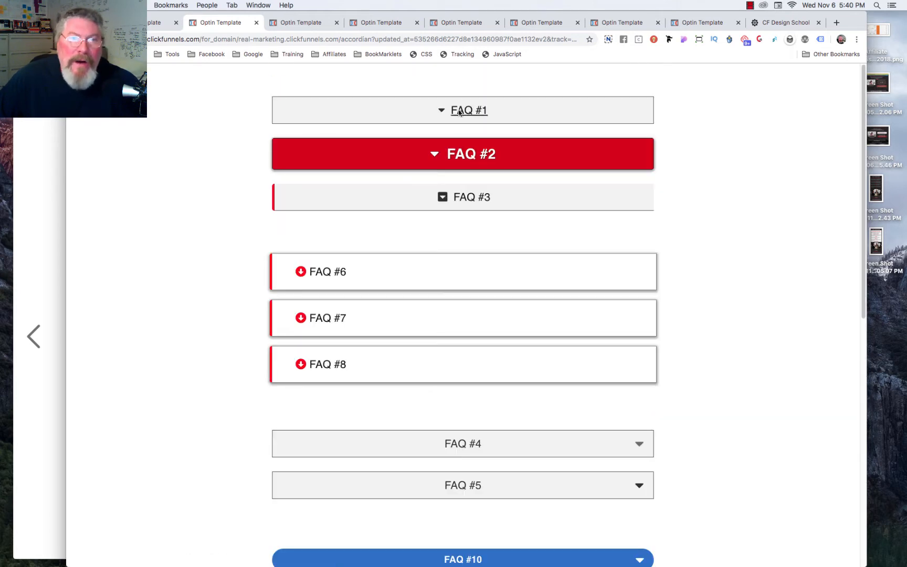
scroll(441, 367, down, 5)
scroll(447, 370, up, 5)
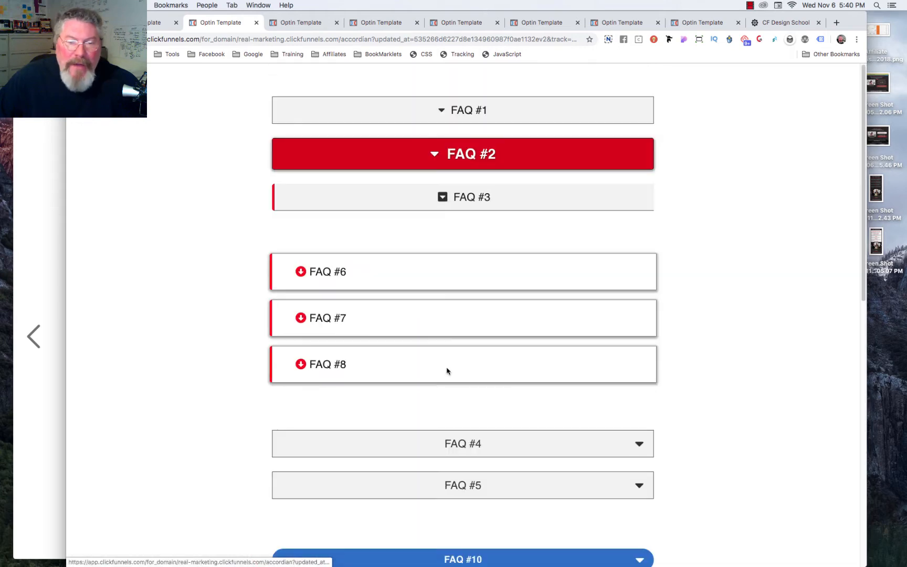
scroll(439, 262, down, 3)
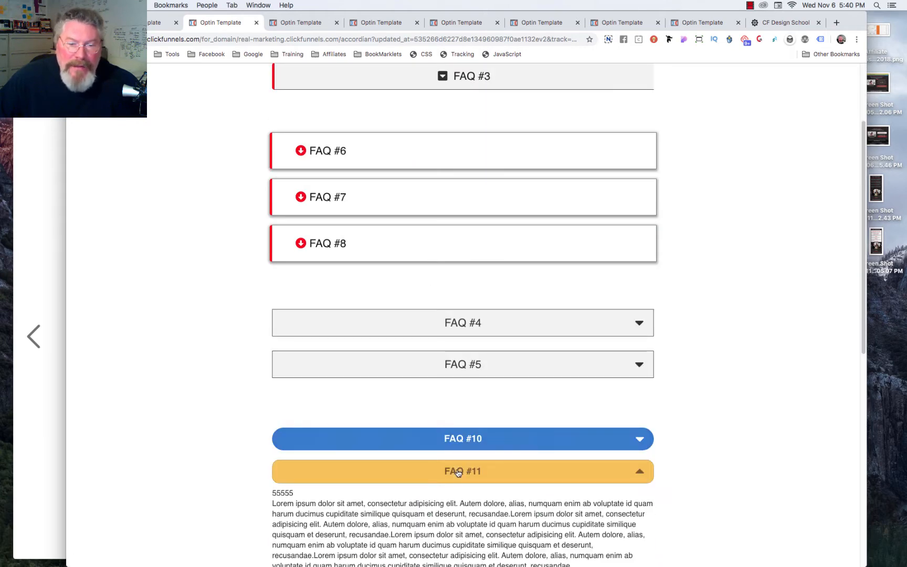
scroll(458, 472, up, 3)
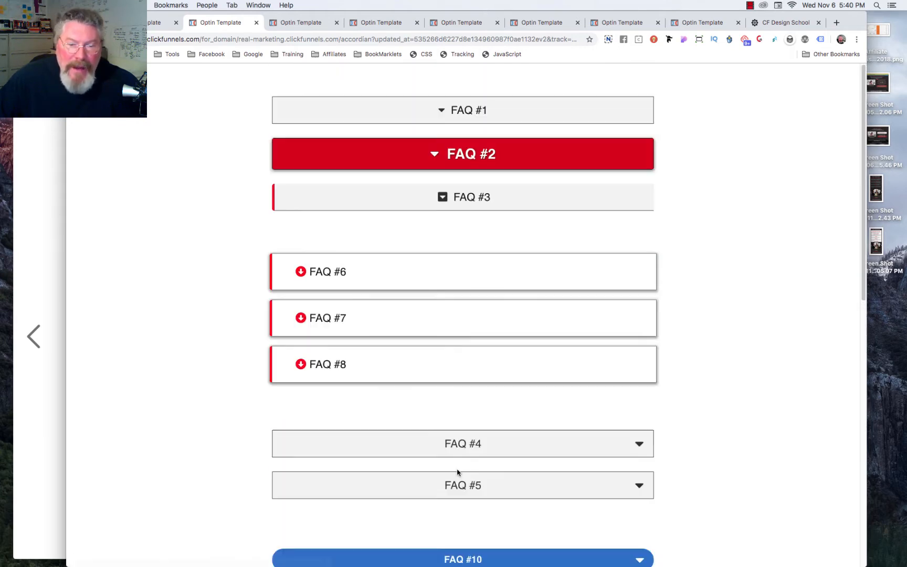
Step: Clear the website URL from the FAQ #11 button's action in the editor and save the page
click(157, 23)
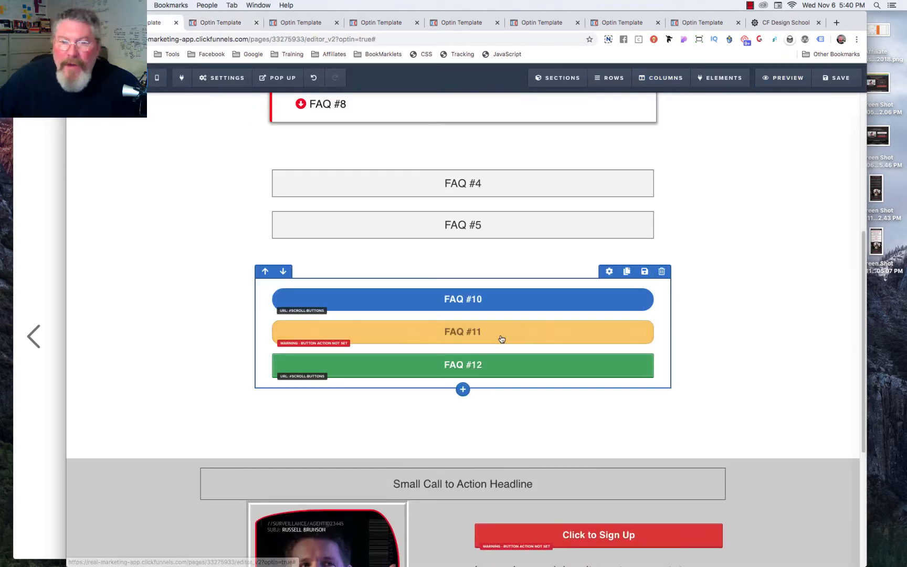
click(502, 339)
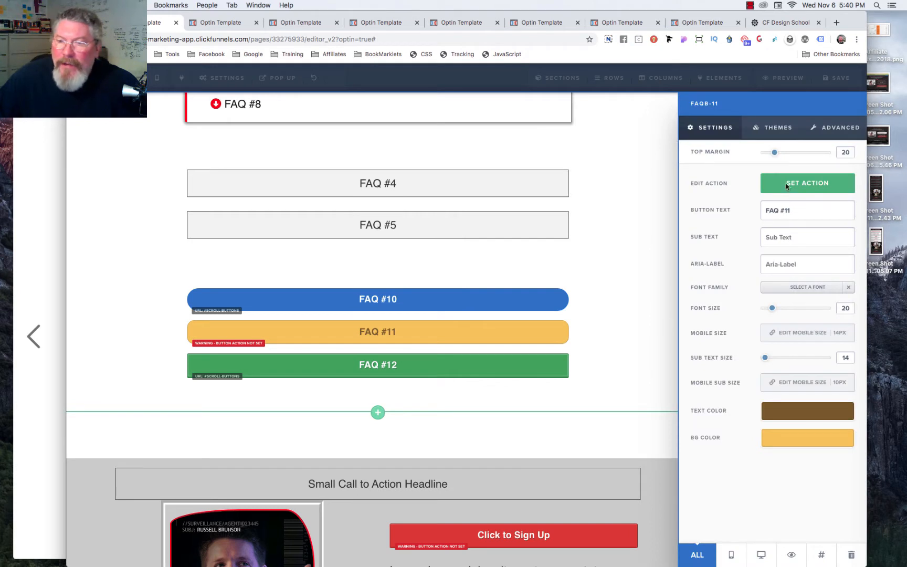
click(808, 186)
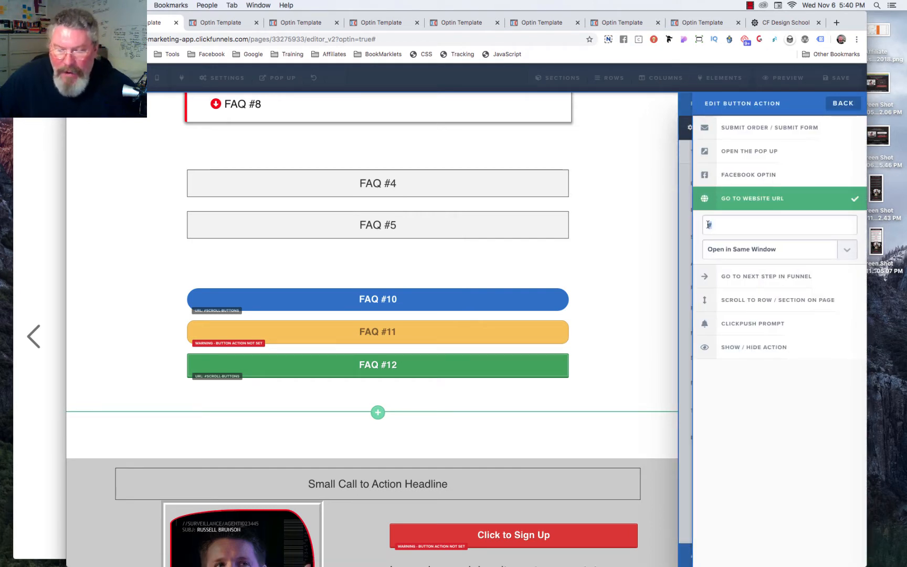
key(BackSpace)
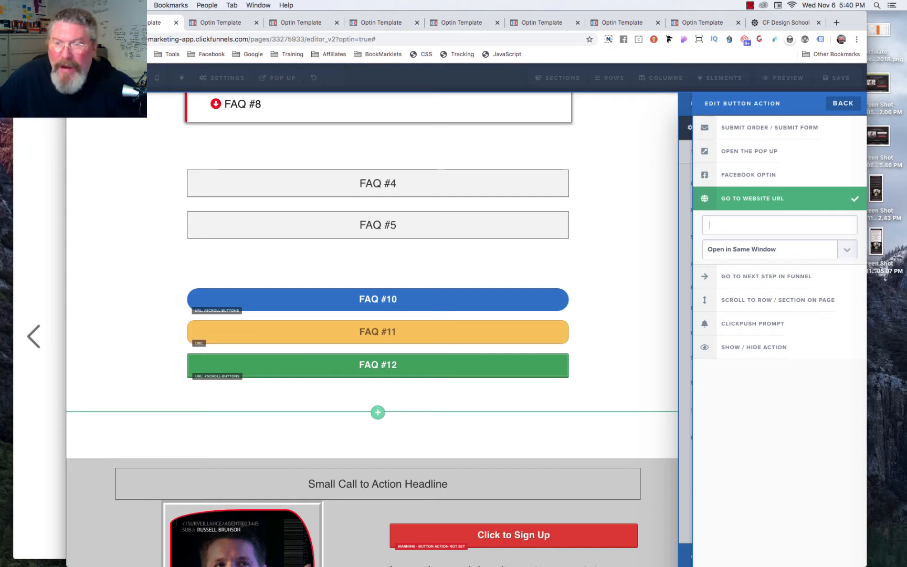
click(628, 247)
click(836, 79)
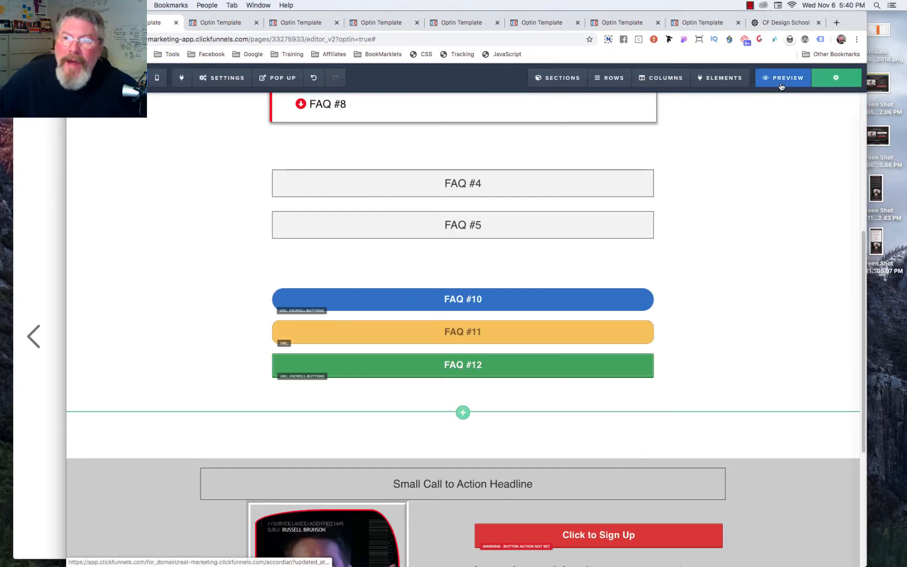
Step: Preview the page and test whether the FAQ #11 button toggles in place with an empty website URL
click(781, 84)
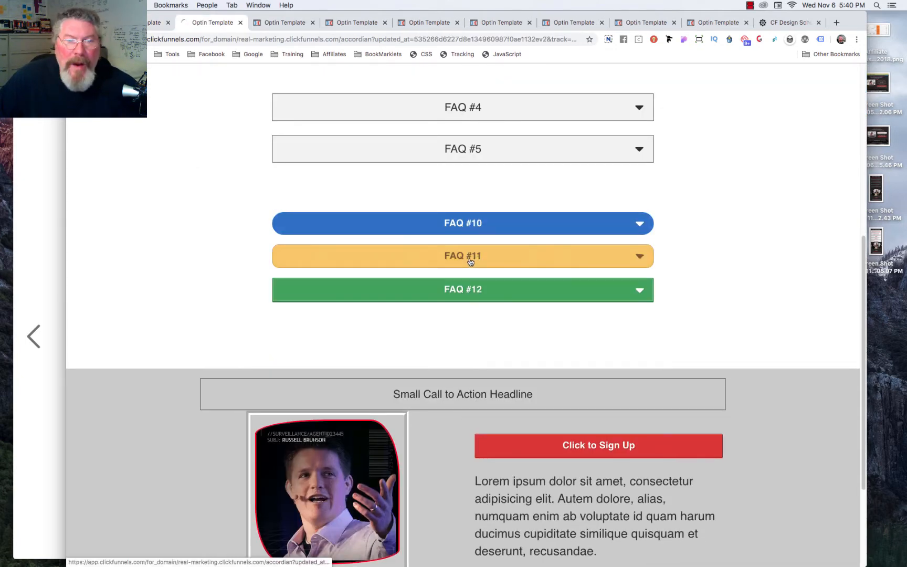
click(470, 257)
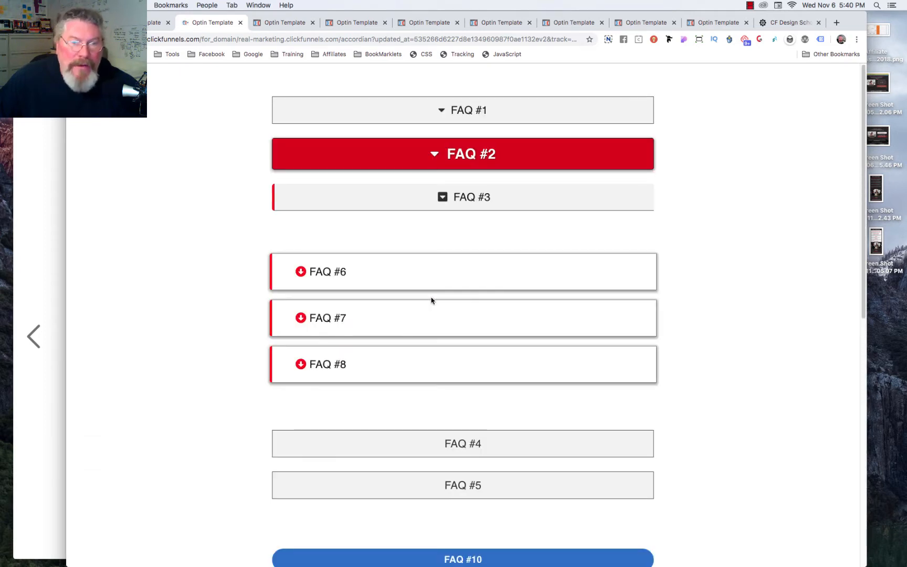
scroll(443, 251, down, 5)
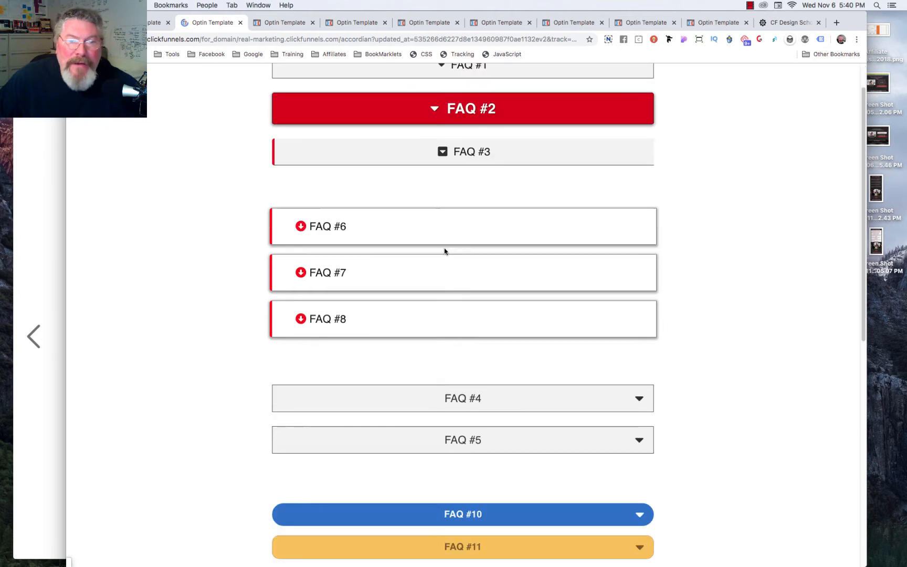
click(463, 468)
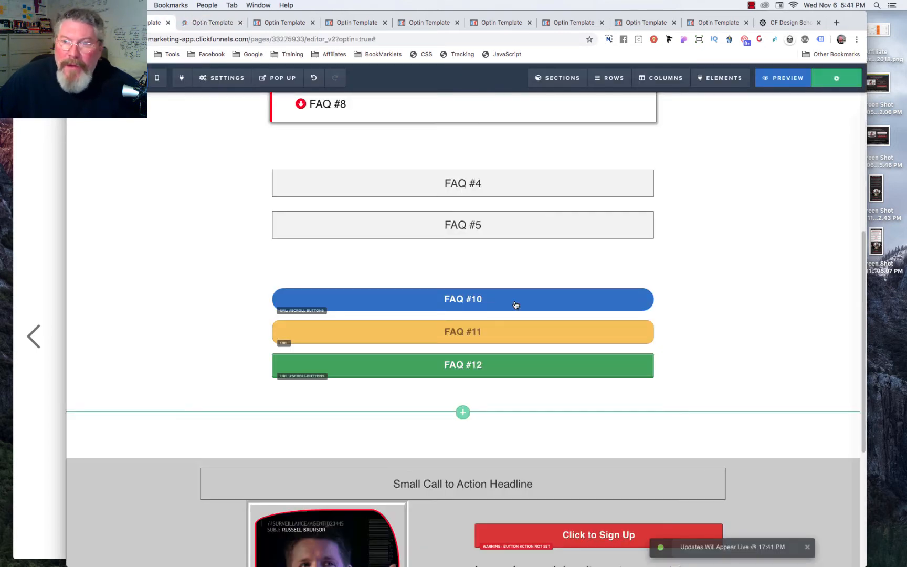
Step: Change the FAQ #11 button's action to Scroll to Row / Section on Page, targeting Buttons (row), and save the page
click(475, 334)
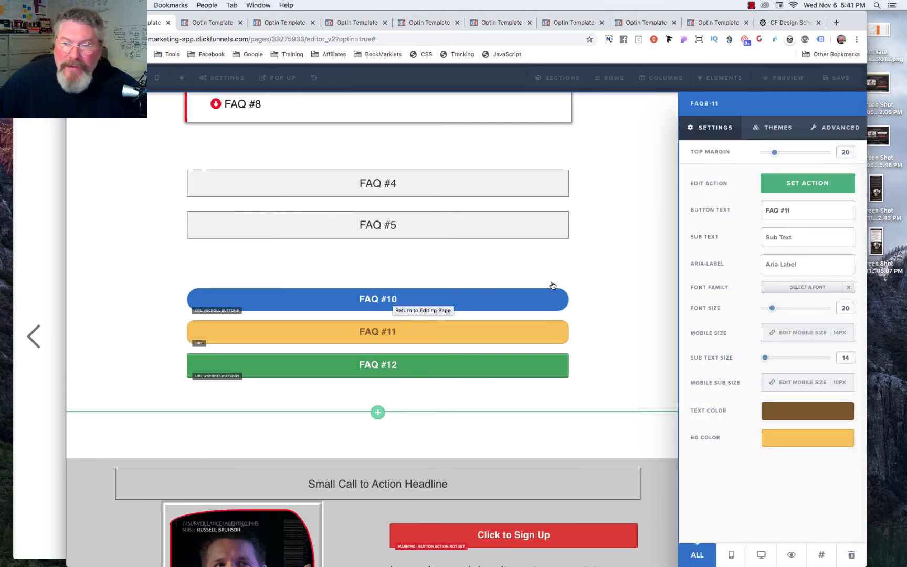
click(810, 187)
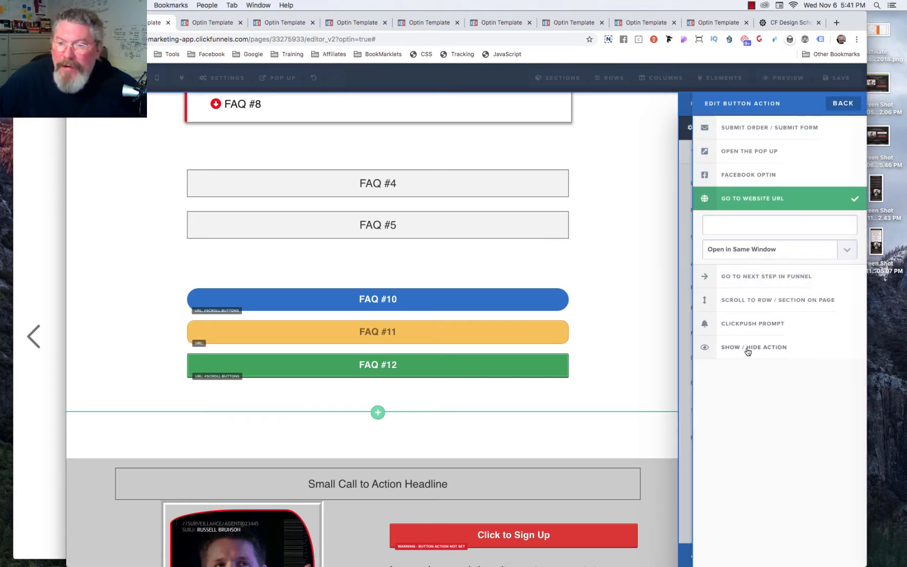
click(759, 303)
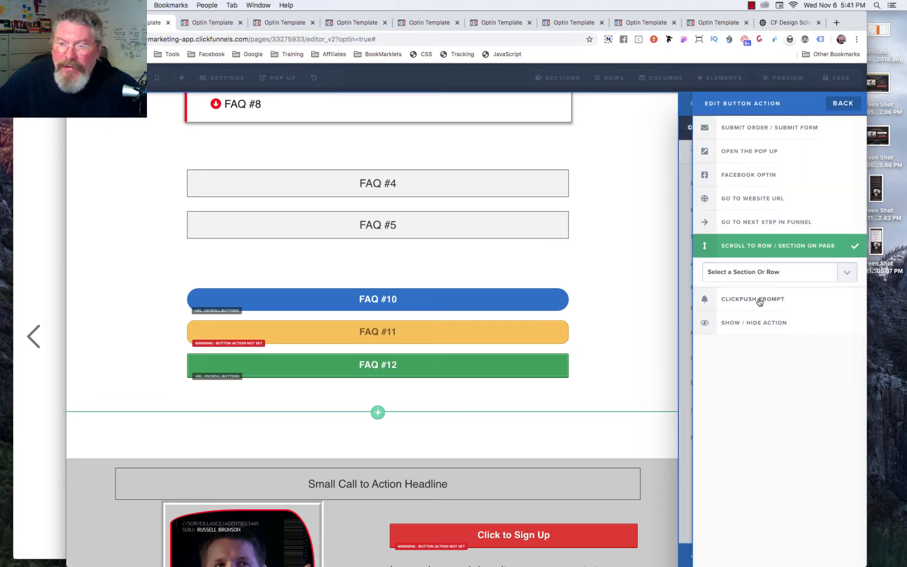
click(764, 273)
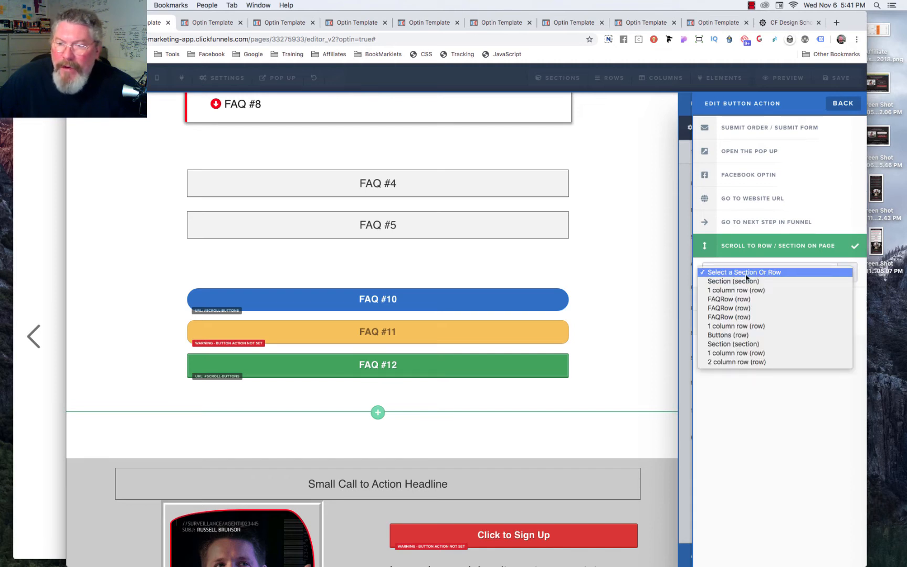
click(725, 336)
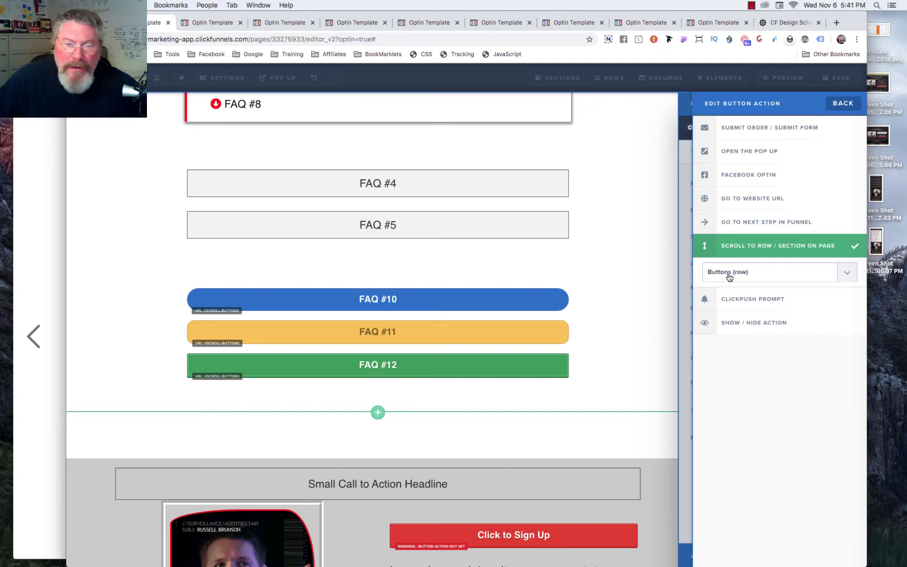
click(645, 288)
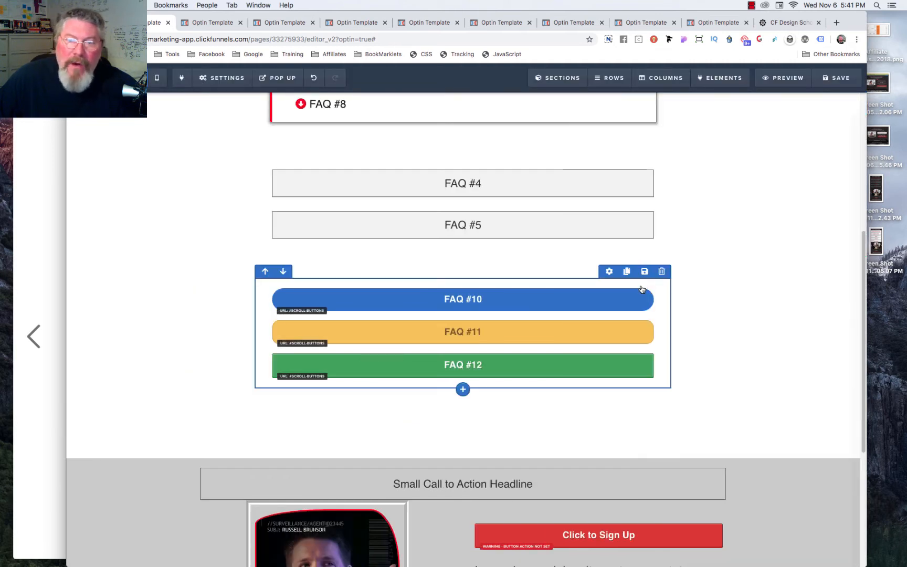
click(838, 78)
Step: Preview the page and test the FAQ #10 and FAQ #12 buttons, checking where the page scrolls when their content opens
click(781, 78)
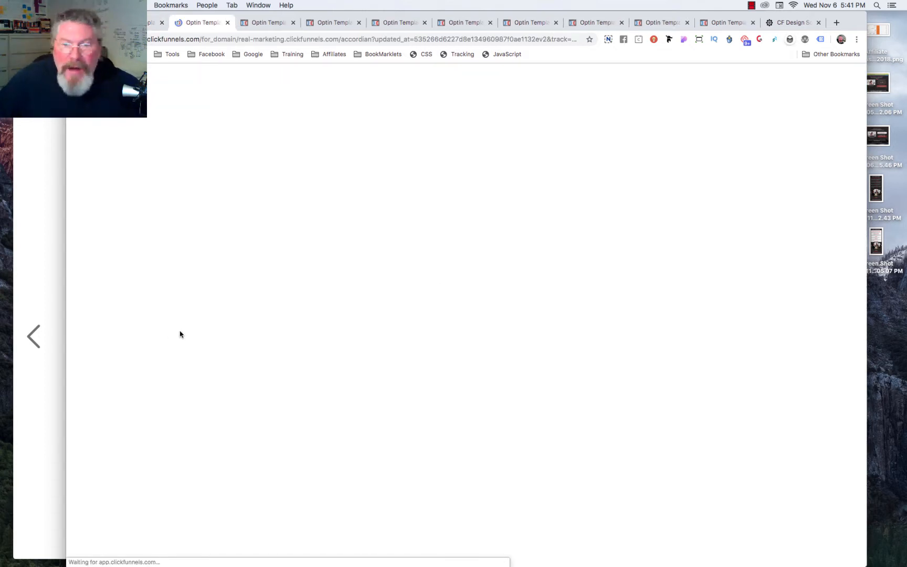
scroll(182, 344, down, 2)
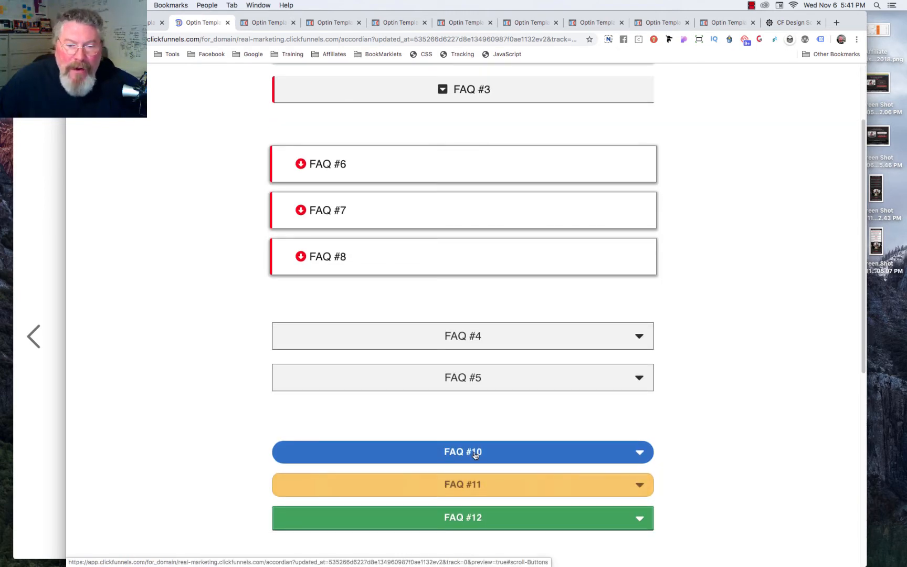
click(475, 455)
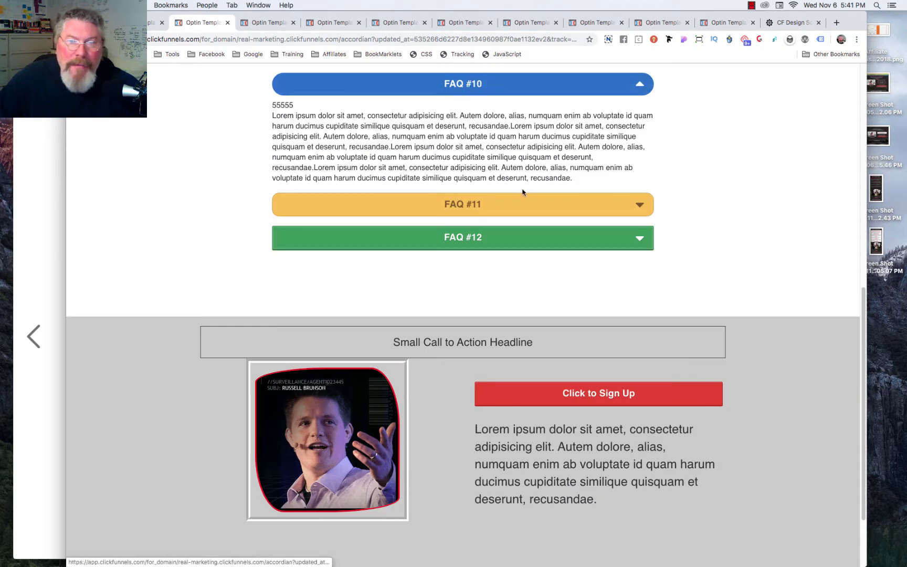
scroll(643, 274, up, 9)
scroll(586, 450, down, 5)
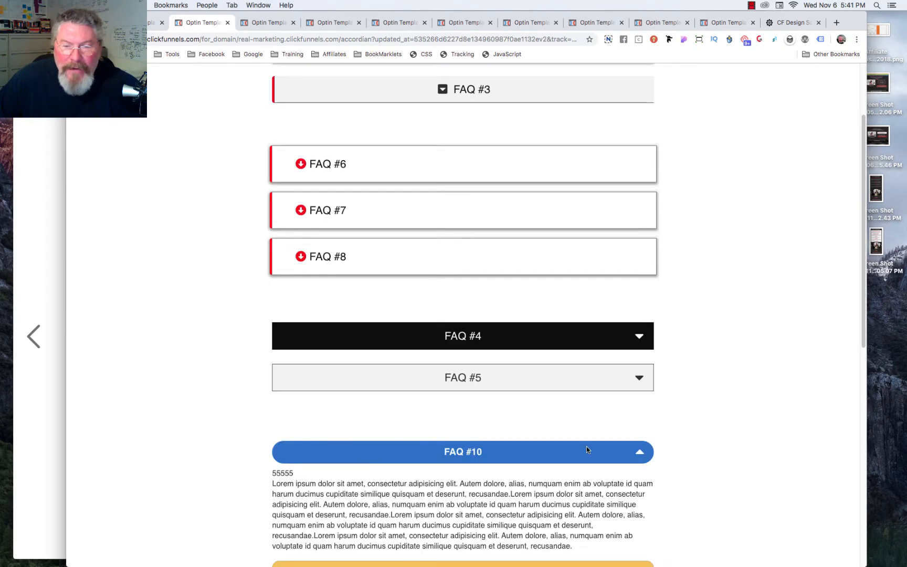
click(461, 443)
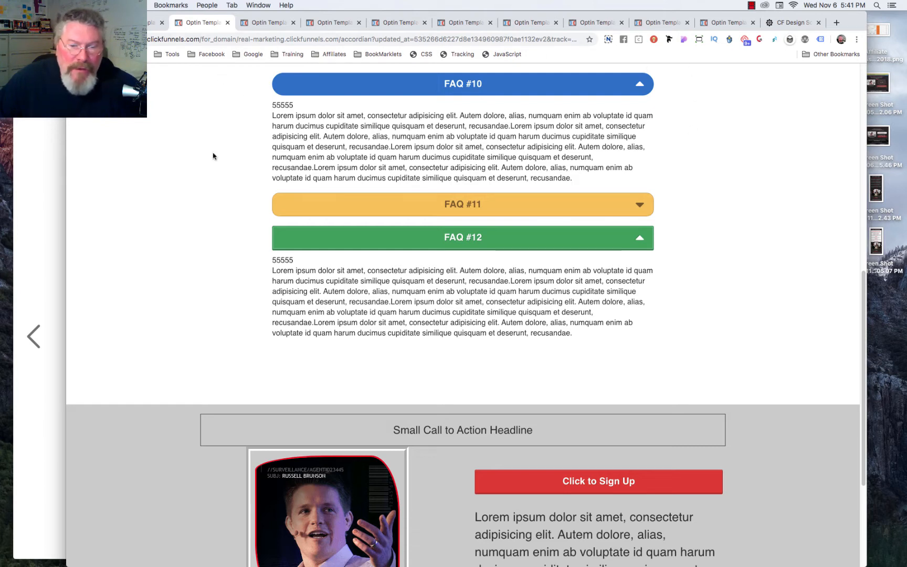
scroll(213, 156, down, 1)
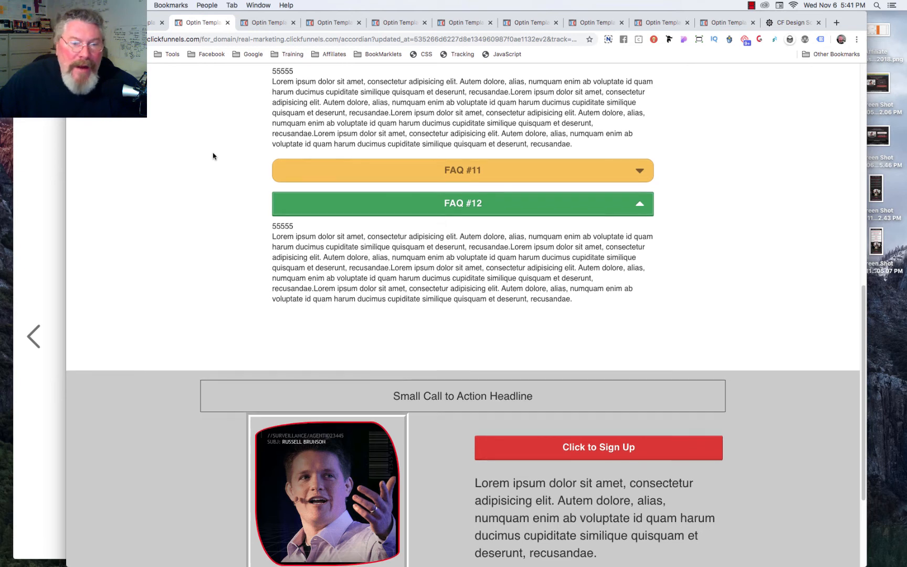
scroll(212, 156, down, 2)
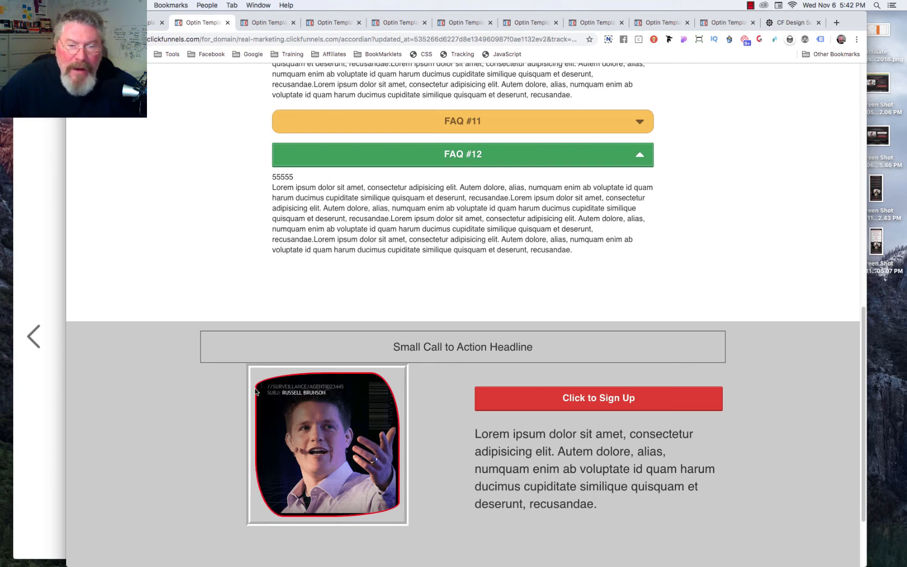
scroll(744, 305, up, 5)
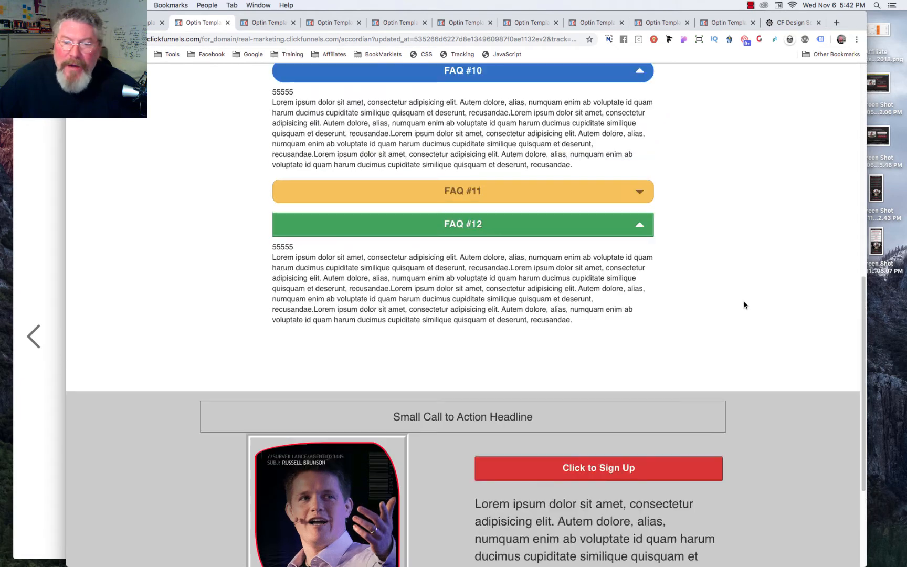
scroll(745, 305, up, 10)
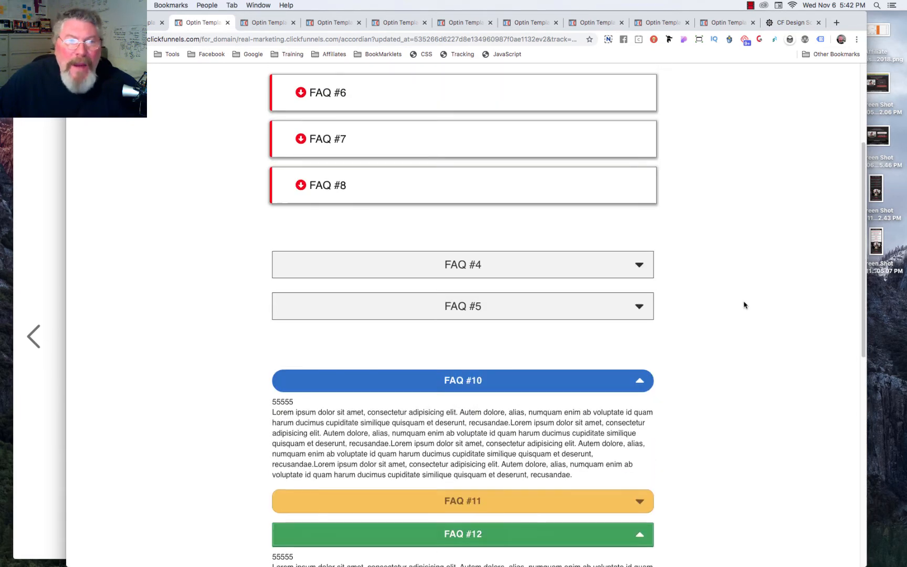
Step: In the editor's footer tracking code, set the toggle duration in the showContent1 function for FAQs #1-3 to 500
click(134, 22)
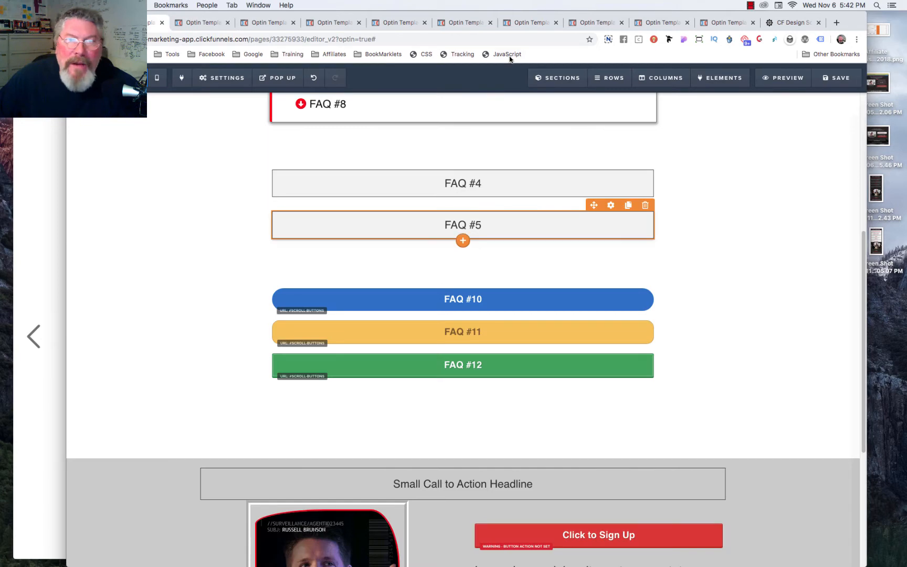
click(459, 55)
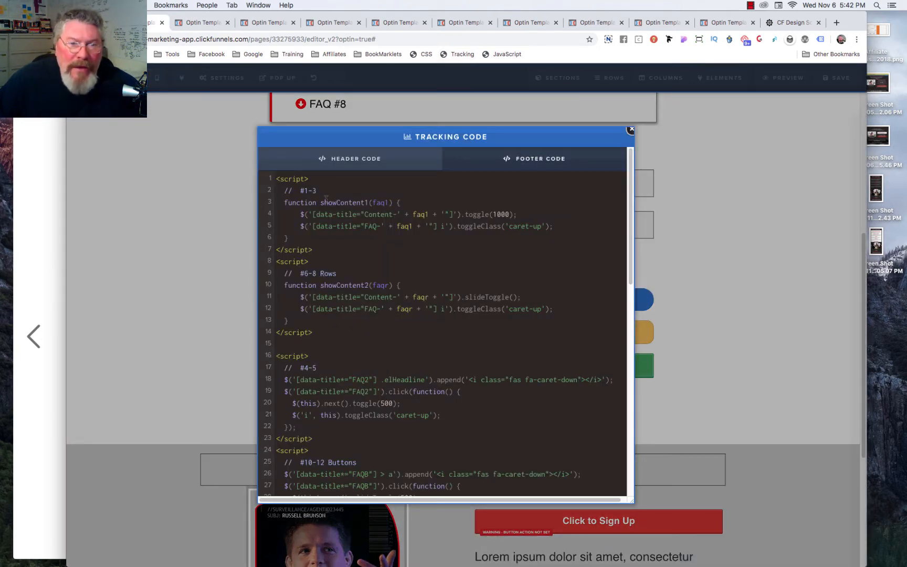
drag(320, 202, 388, 200)
click(389, 244)
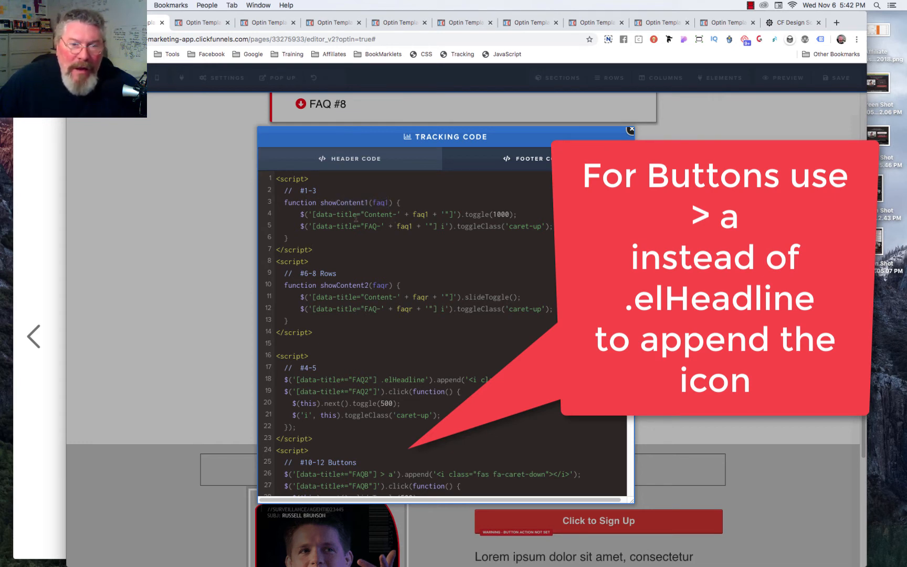
double_click(497, 215)
text(500)
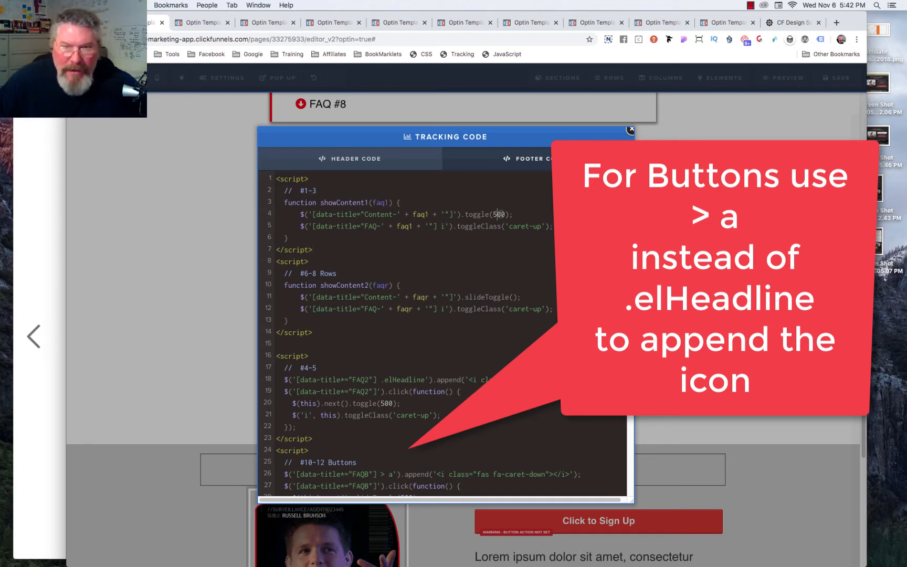
click(503, 241)
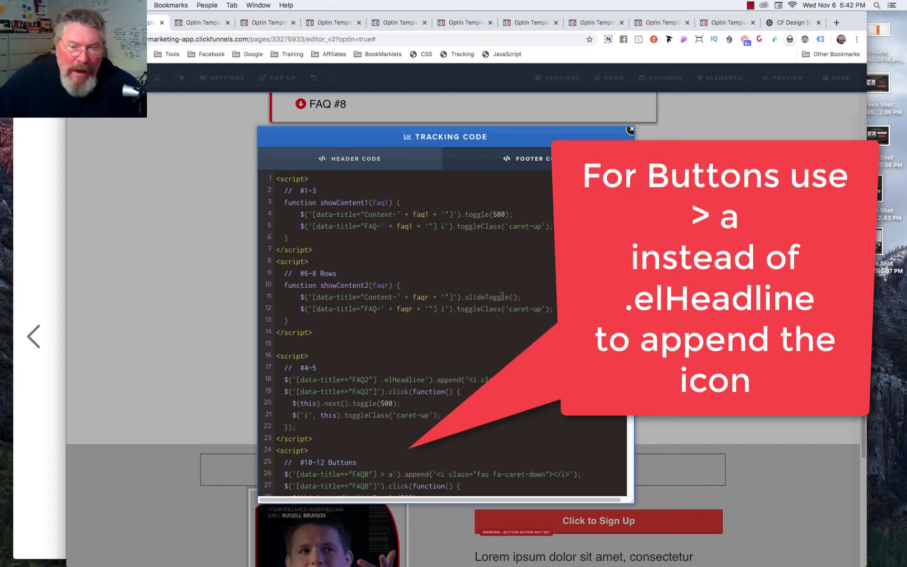
Step: Review the footer code's #10-12 button script and the icon style rules, highlighting "FAQ2" in the icon positioning selector
scroll(502, 296, down, 5)
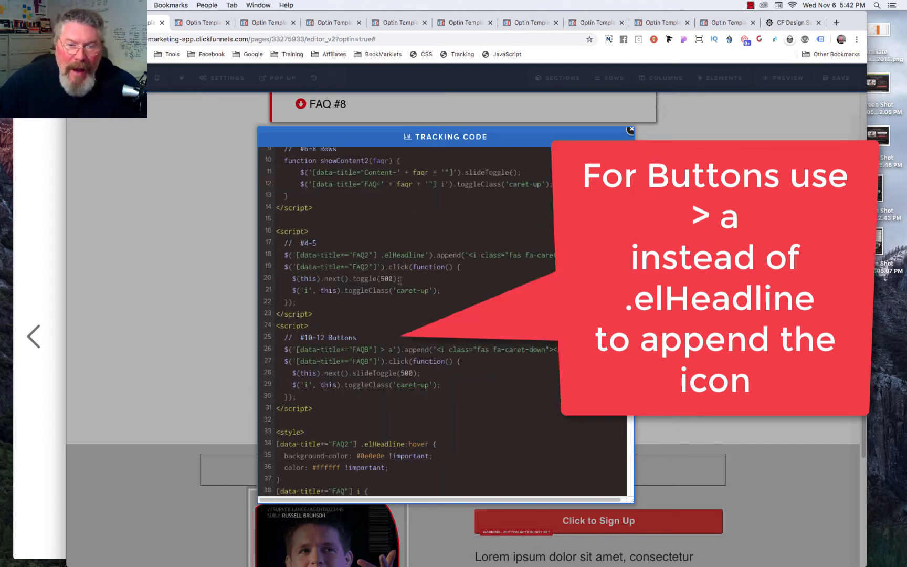
scroll(460, 272, down, 3)
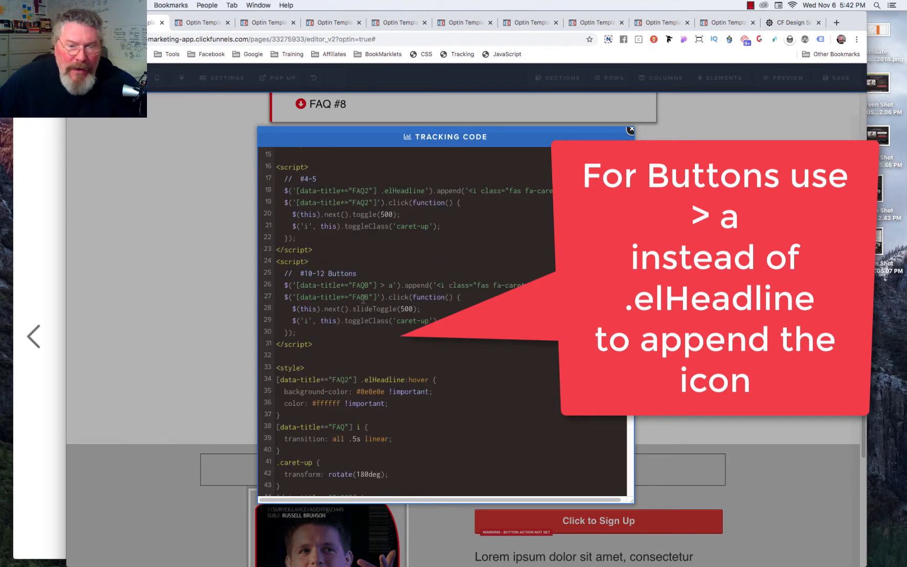
scroll(362, 299, down, 5)
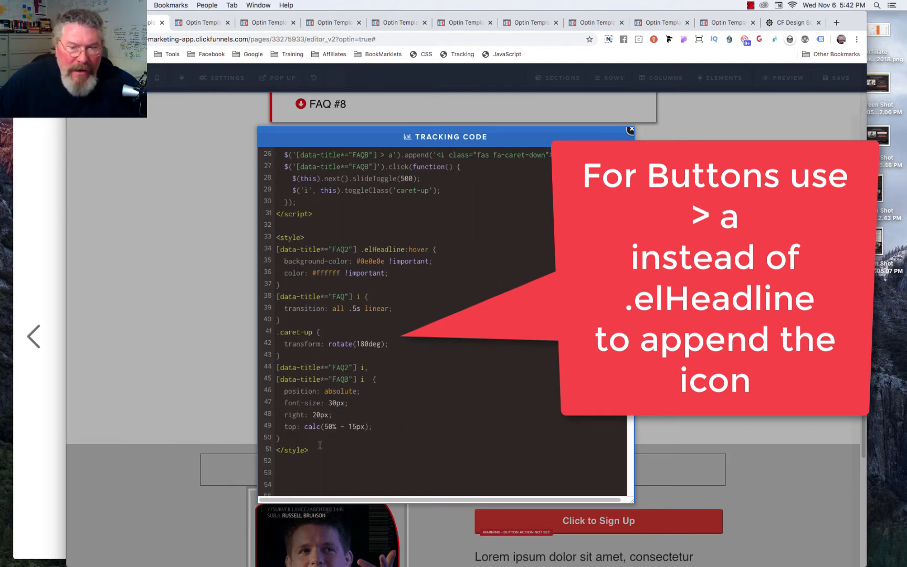
scroll(490, 280, up, 1)
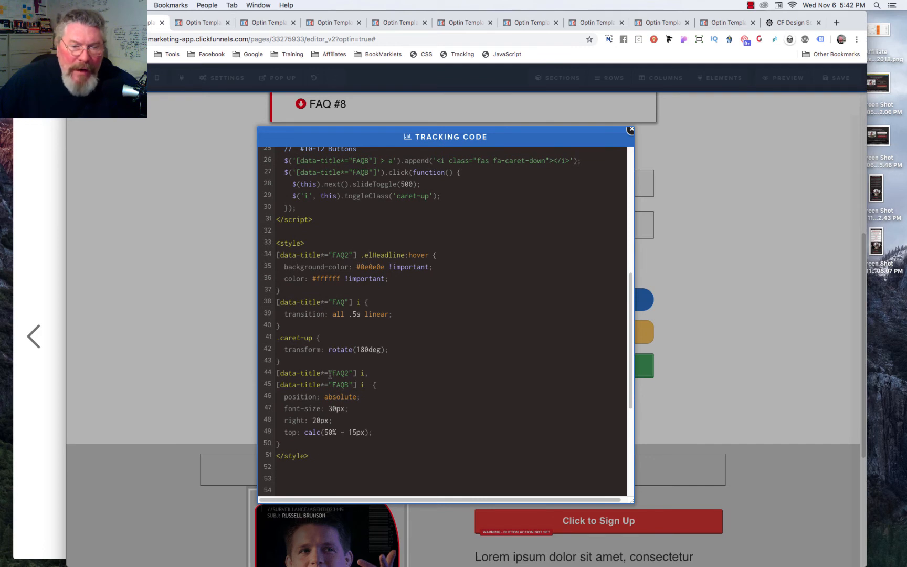
drag(330, 373, 353, 371)
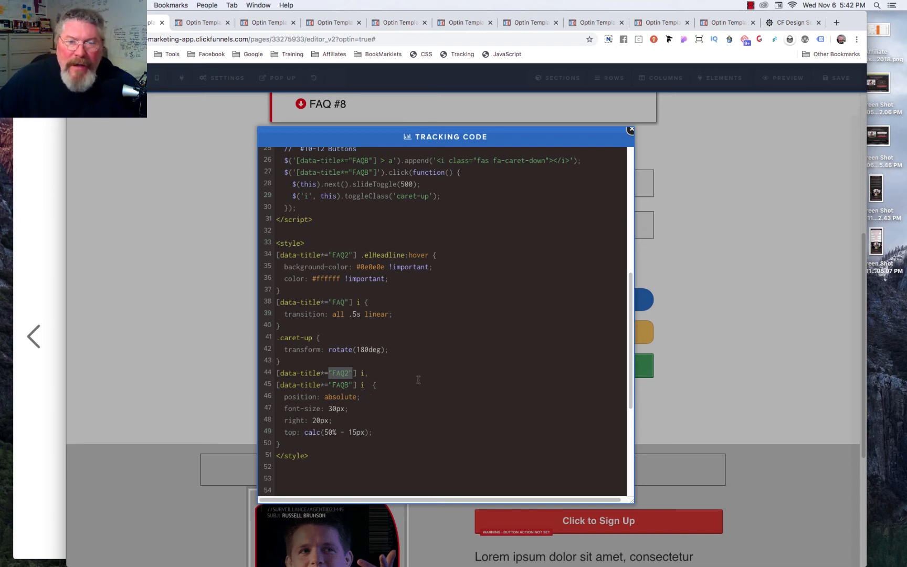
scroll(418, 379, up, 1)
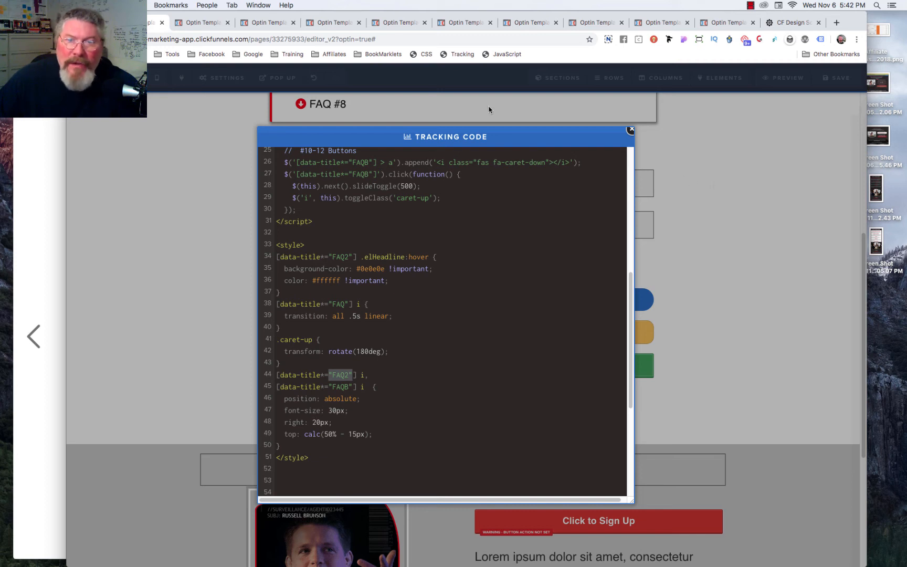
Step: Return to the previewed page and look over all the FAQ rows, headlines and buttons
click(213, 25)
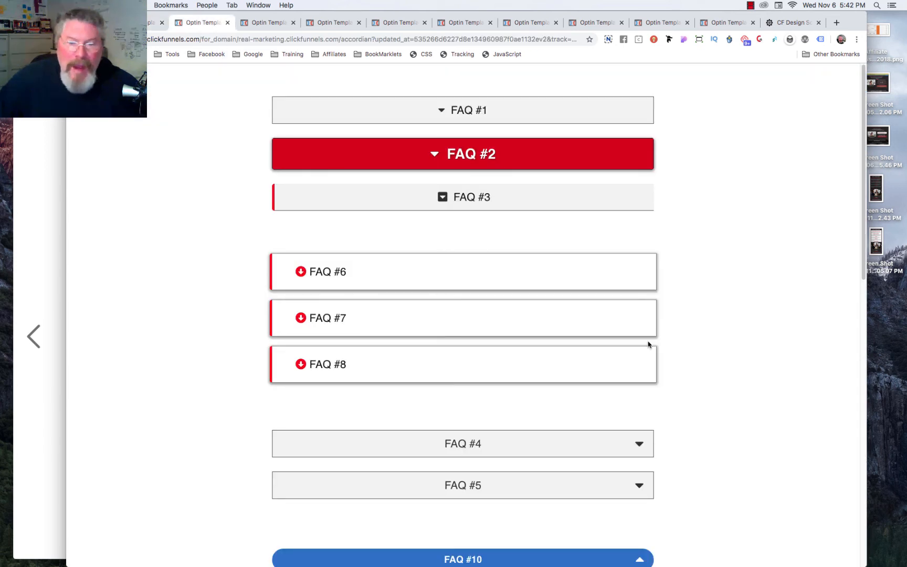
scroll(648, 345, down, 3)
scroll(656, 465, down, 4)
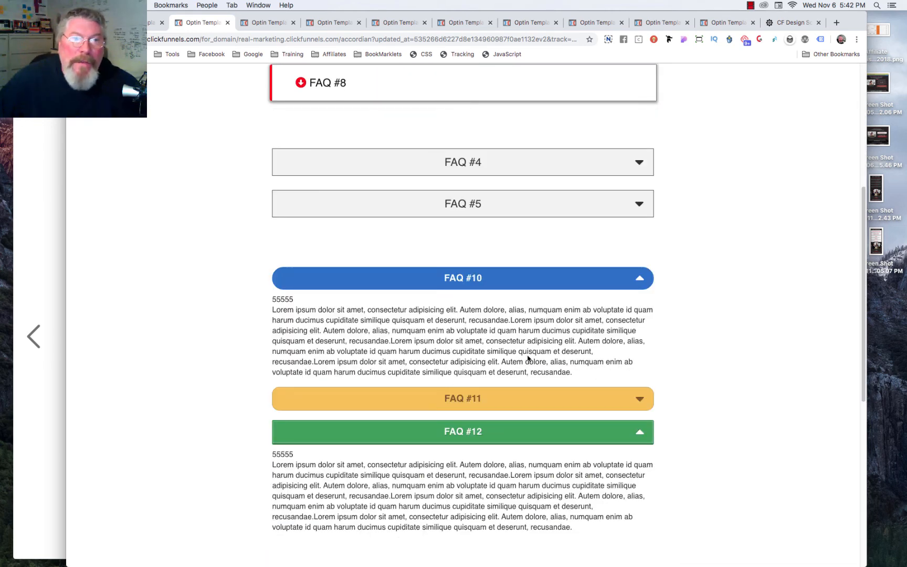
scroll(528, 358, up, 4)
scroll(528, 359, up, 2)
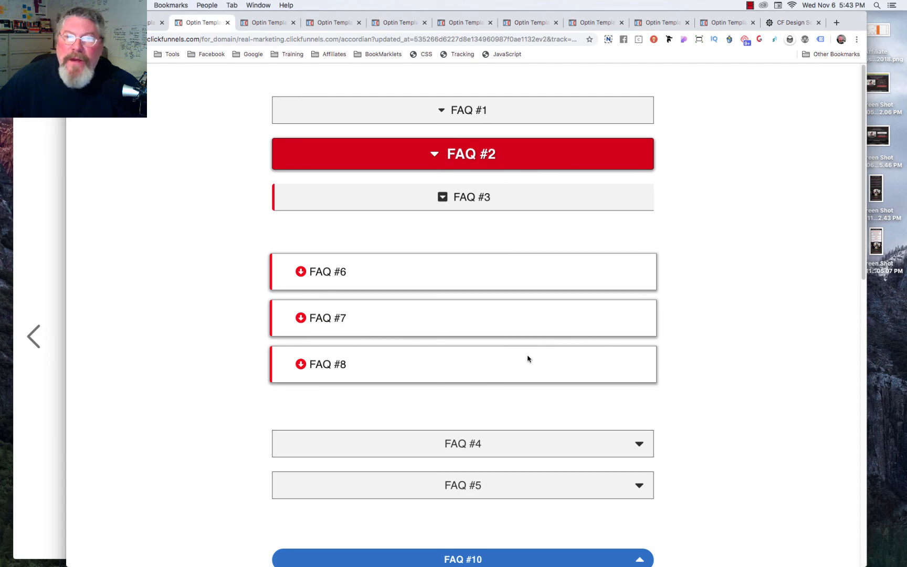